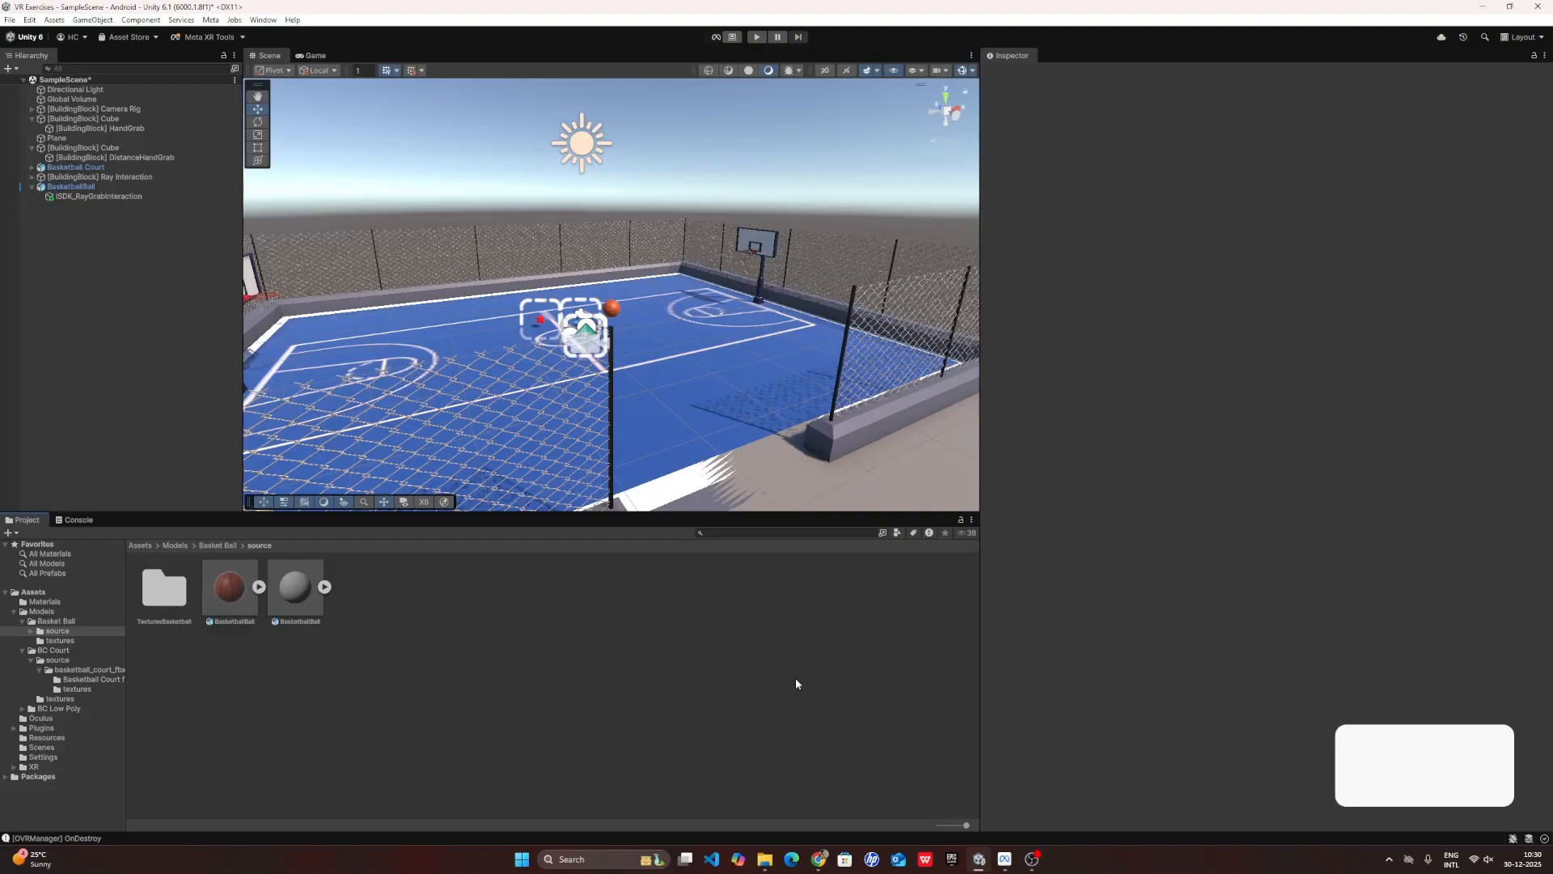
Disable the Mesh Renderer of the Plane beneath the basketball court and collapse its component sections.
{"action": "key", "text": "ctrl+comma"}
{"action": "mouse_move", "coordinate": [753, 340]}
{"action": "right_mouse_down"}
{"action": "mouse_move", "coordinate": [718, 323]}
{"action": "mouse_move", "coordinate": [773, 332]}
{"action": "right_mouse_up"}
{"action": "key", "text": "a"}
{"action": "key", "text": "s"}
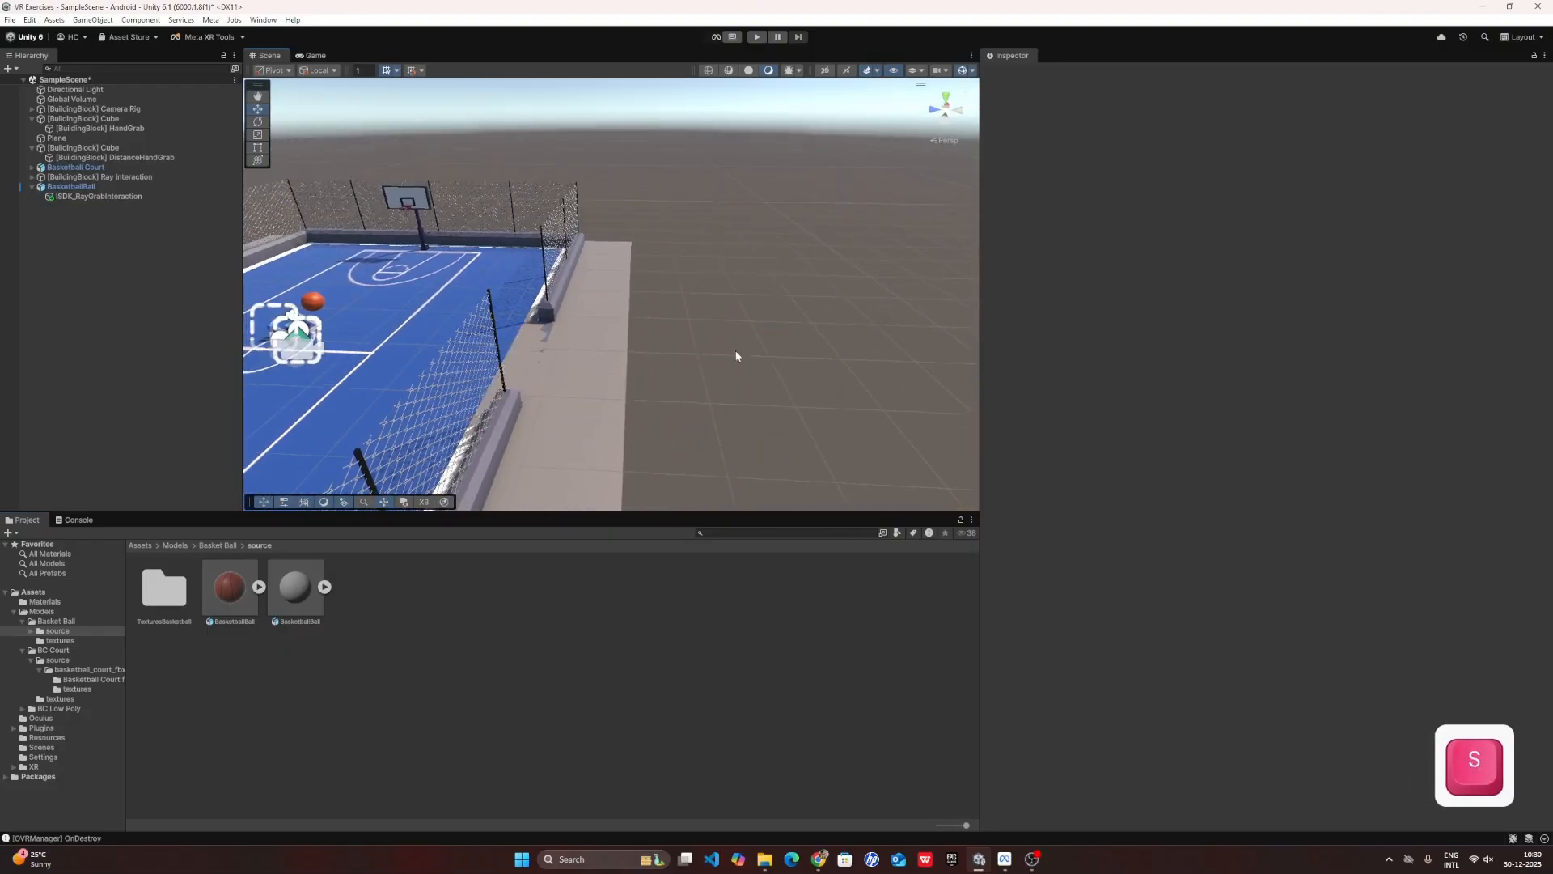
{"action": "left_click", "coordinate": [589, 396]}
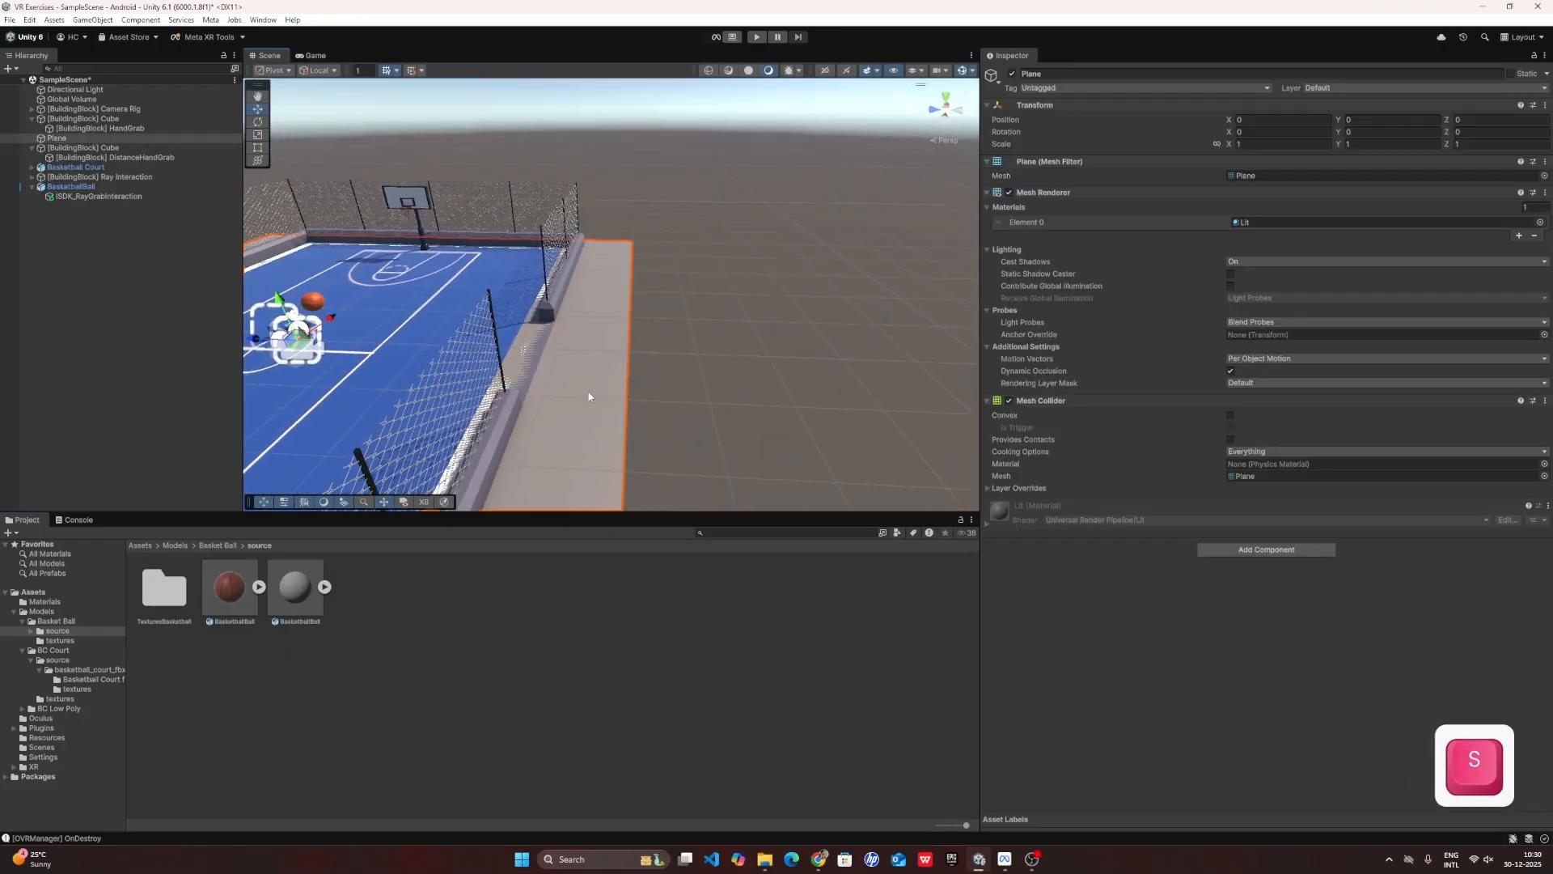
{"action": "left_click", "coordinate": [1009, 193]}
{"action": "left_click", "coordinate": [1009, 192]}
{"action": "left_click", "coordinate": [1009, 193]}
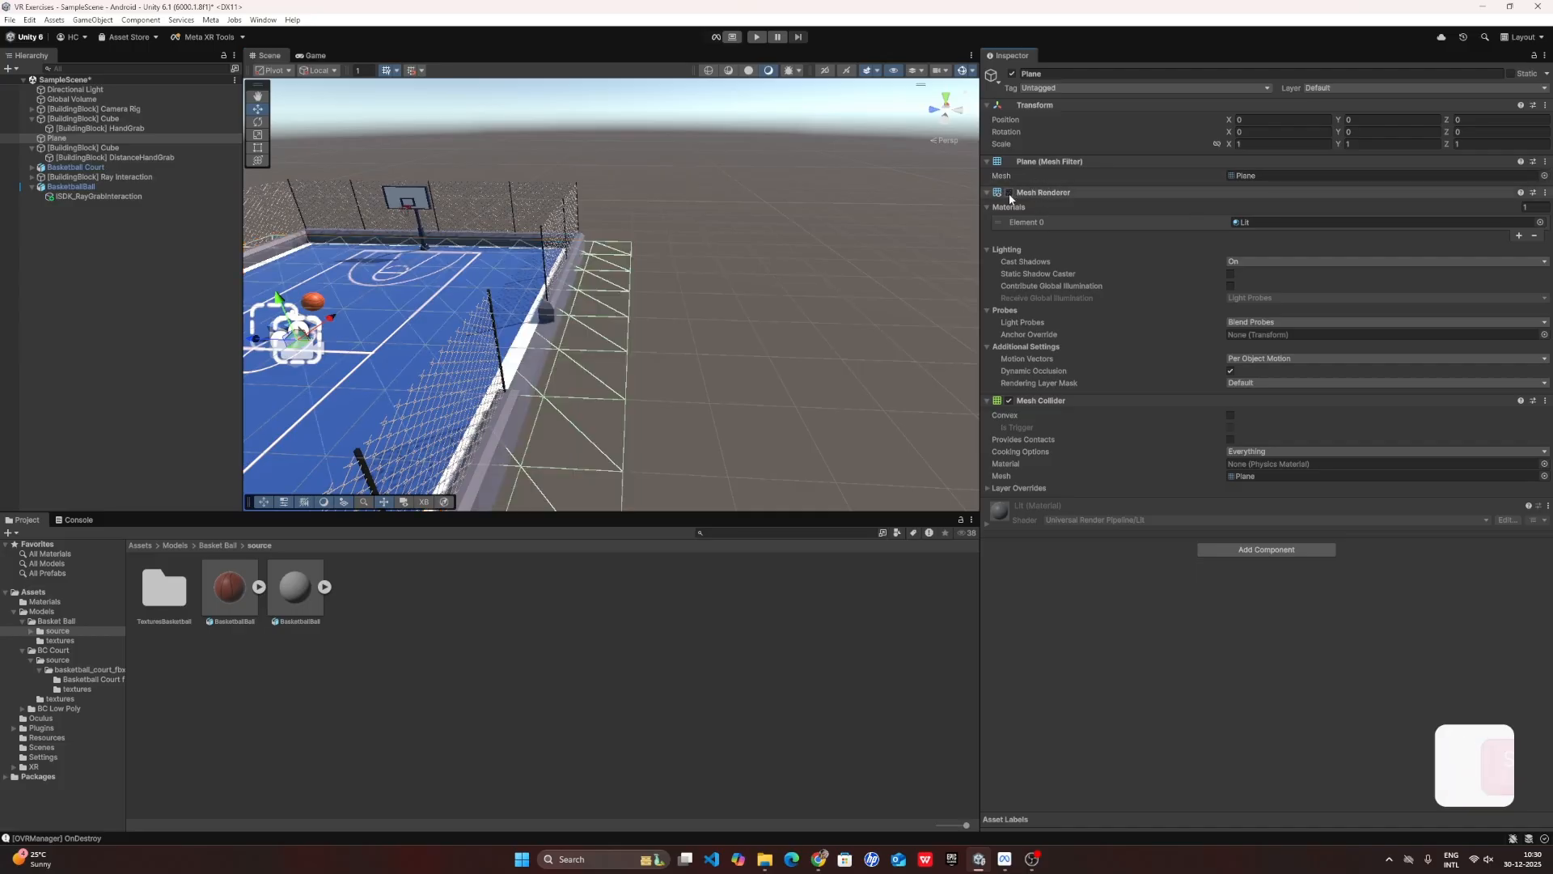
{"action": "right_click_drag", "start_coordinate": [730, 217], "coordinate": [728, 332]}
{"action": "left_click", "coordinate": [1037, 402]}
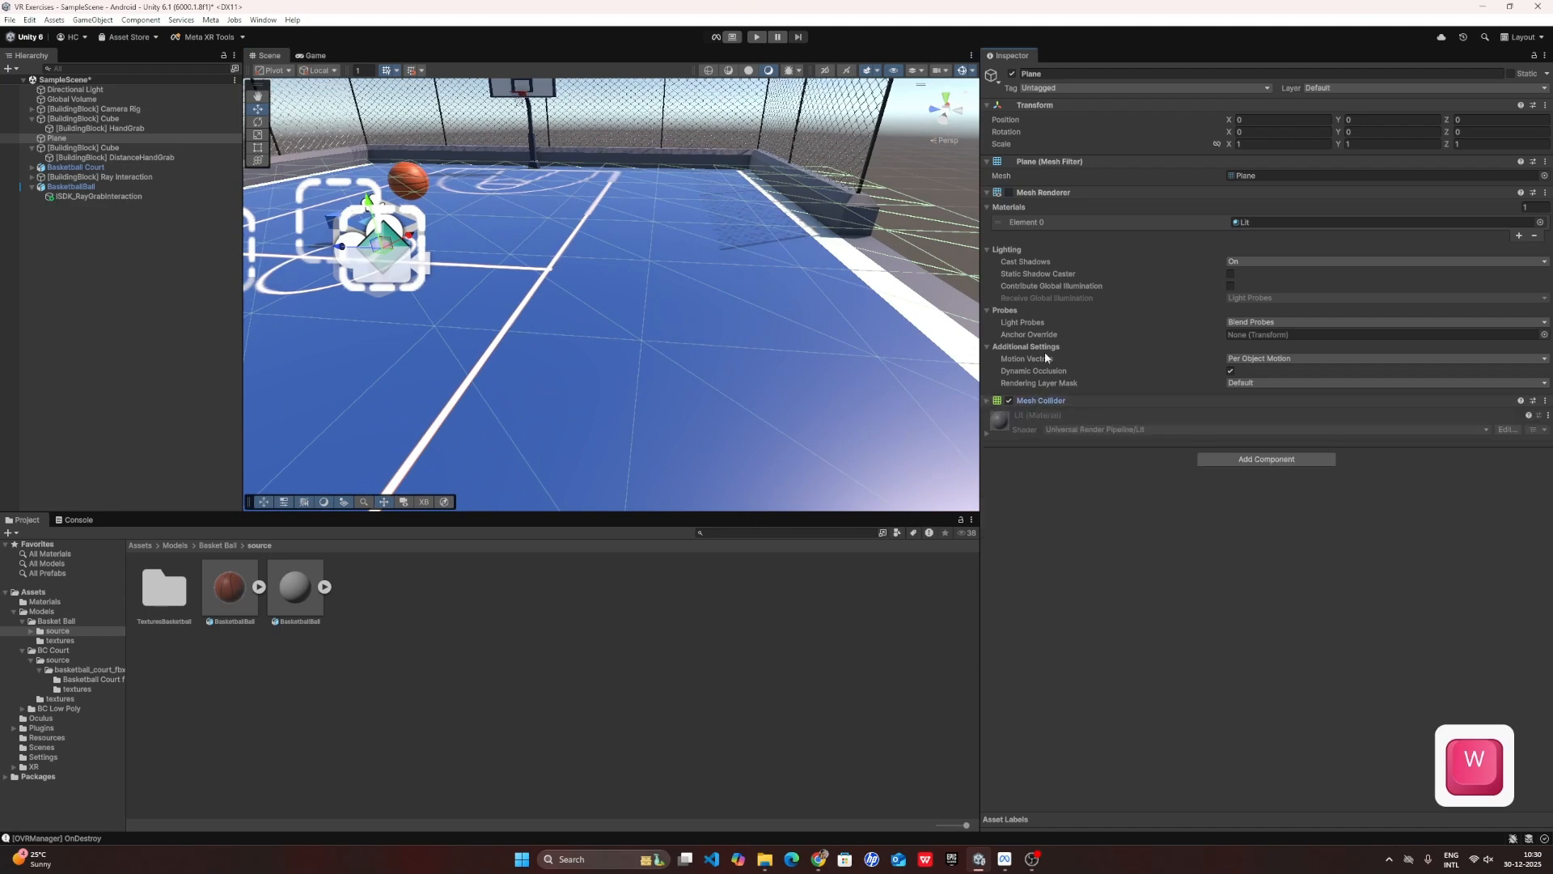
{"action": "left_click", "coordinate": [988, 195]}
Lower the Ray Interaction building block cube along the Y axis beneath the court surface.
{"action": "key", "text": "s"}
{"action": "right_click_drag", "start_coordinate": [666, 273], "coordinate": [564, 251]}
{"action": "left_click", "coordinate": [679, 187]}
{"action": "key", "text": "w"}
{"action": "key", "text": "e"}
{"action": "key", "text": "w"}
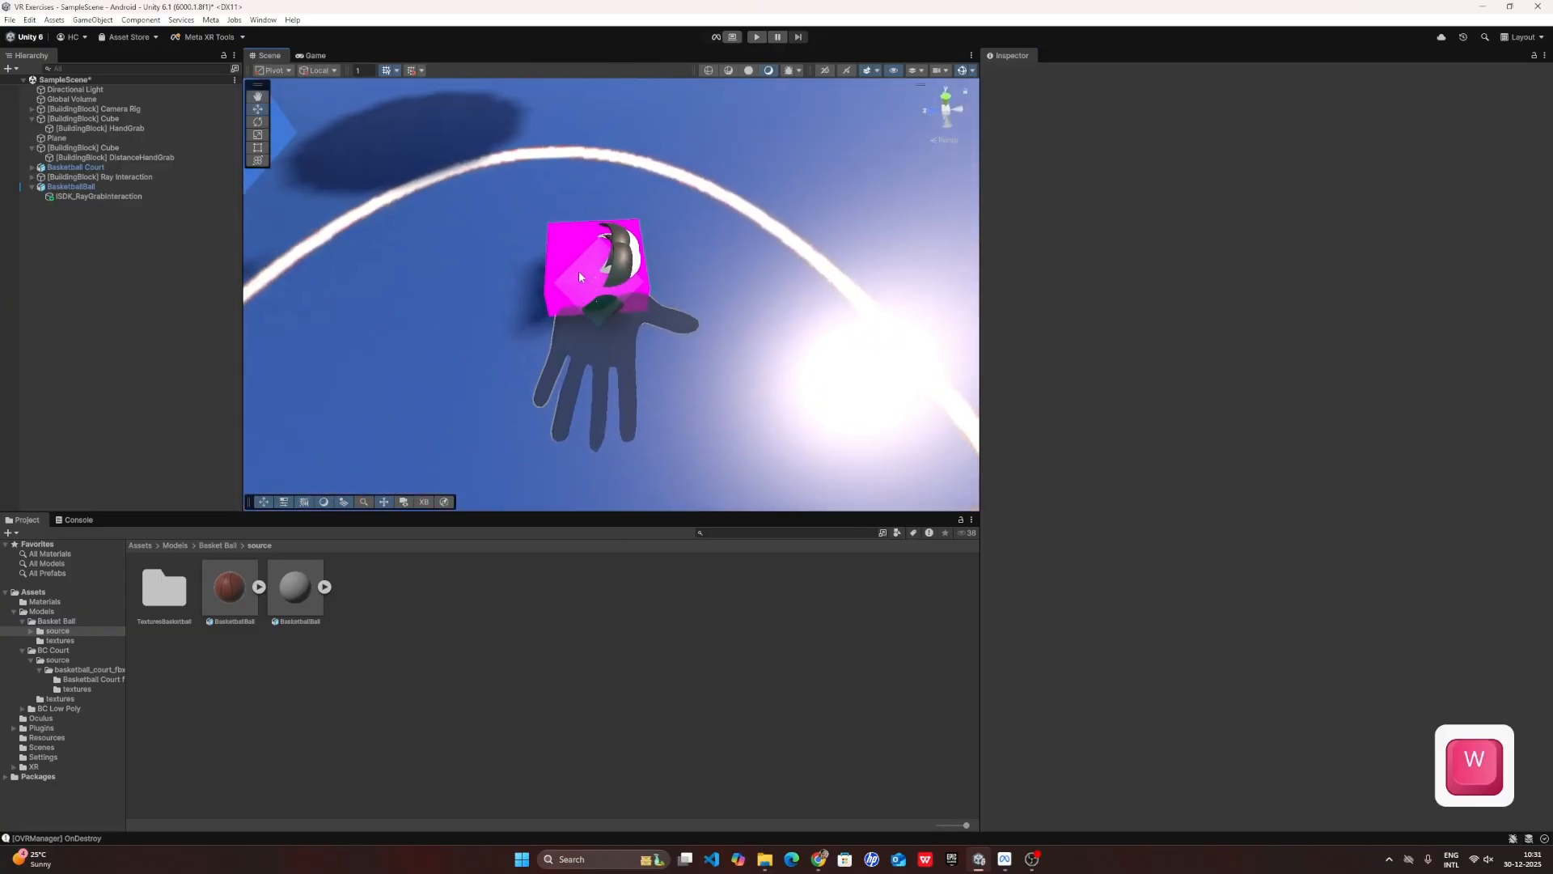
{"action": "left_click", "coordinate": [564, 251]}
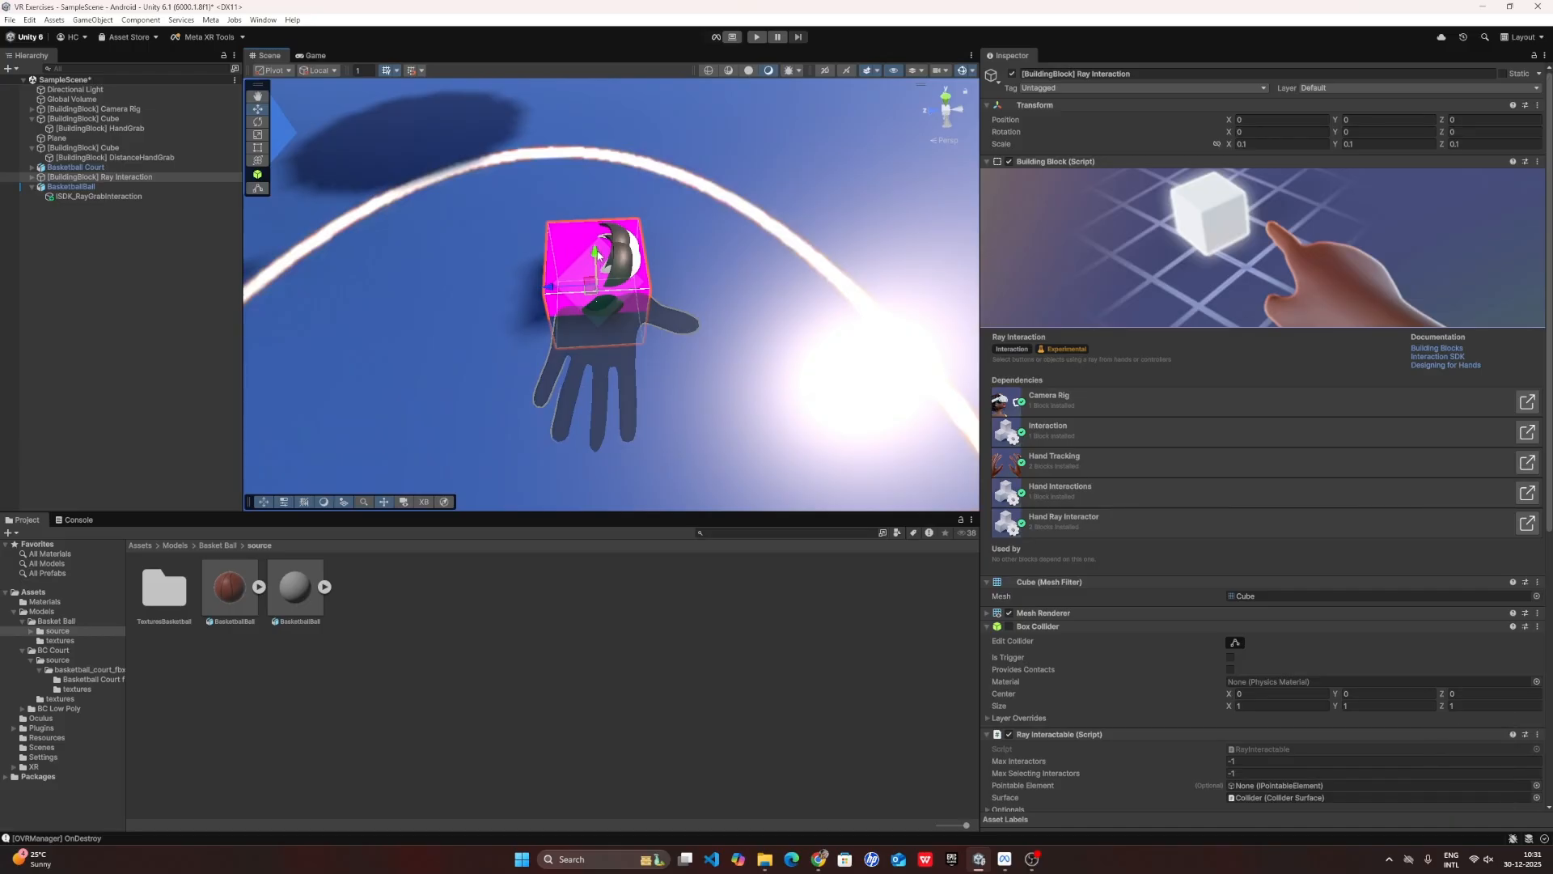
{"action": "left_click_drag", "start_coordinate": [598, 254], "coordinate": [597, 328]}
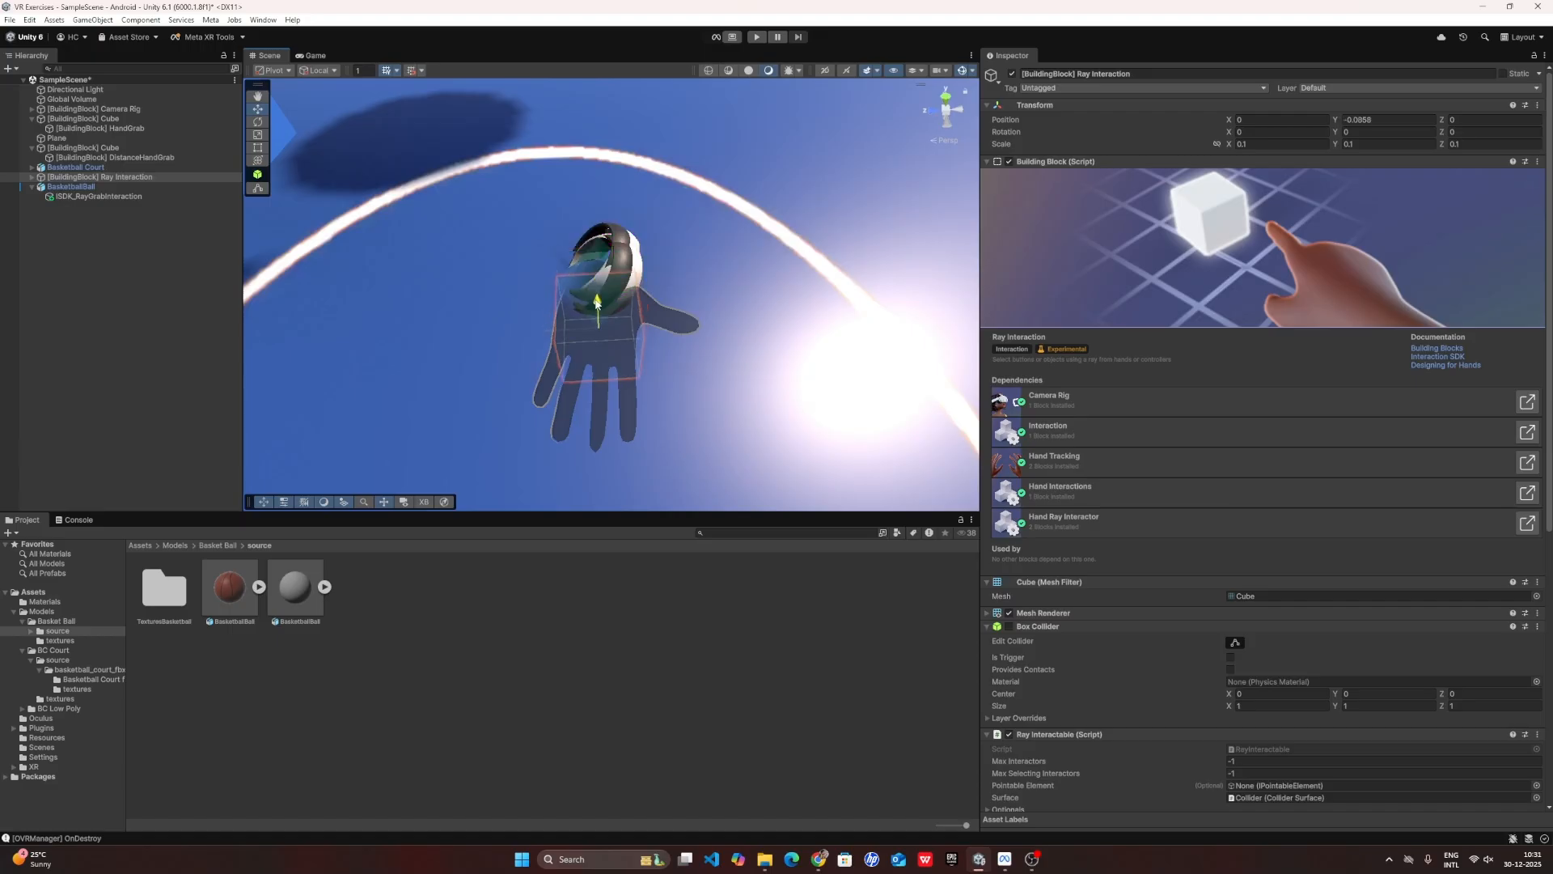
Delete the Ray Interaction building block from the scene.
{"action": "right_click_drag", "start_coordinate": [597, 328], "coordinate": [643, 322]}
{"action": "key", "text": "s"}
{"action": "key", "text": "w"}
{"action": "left_click", "coordinate": [113, 176]}
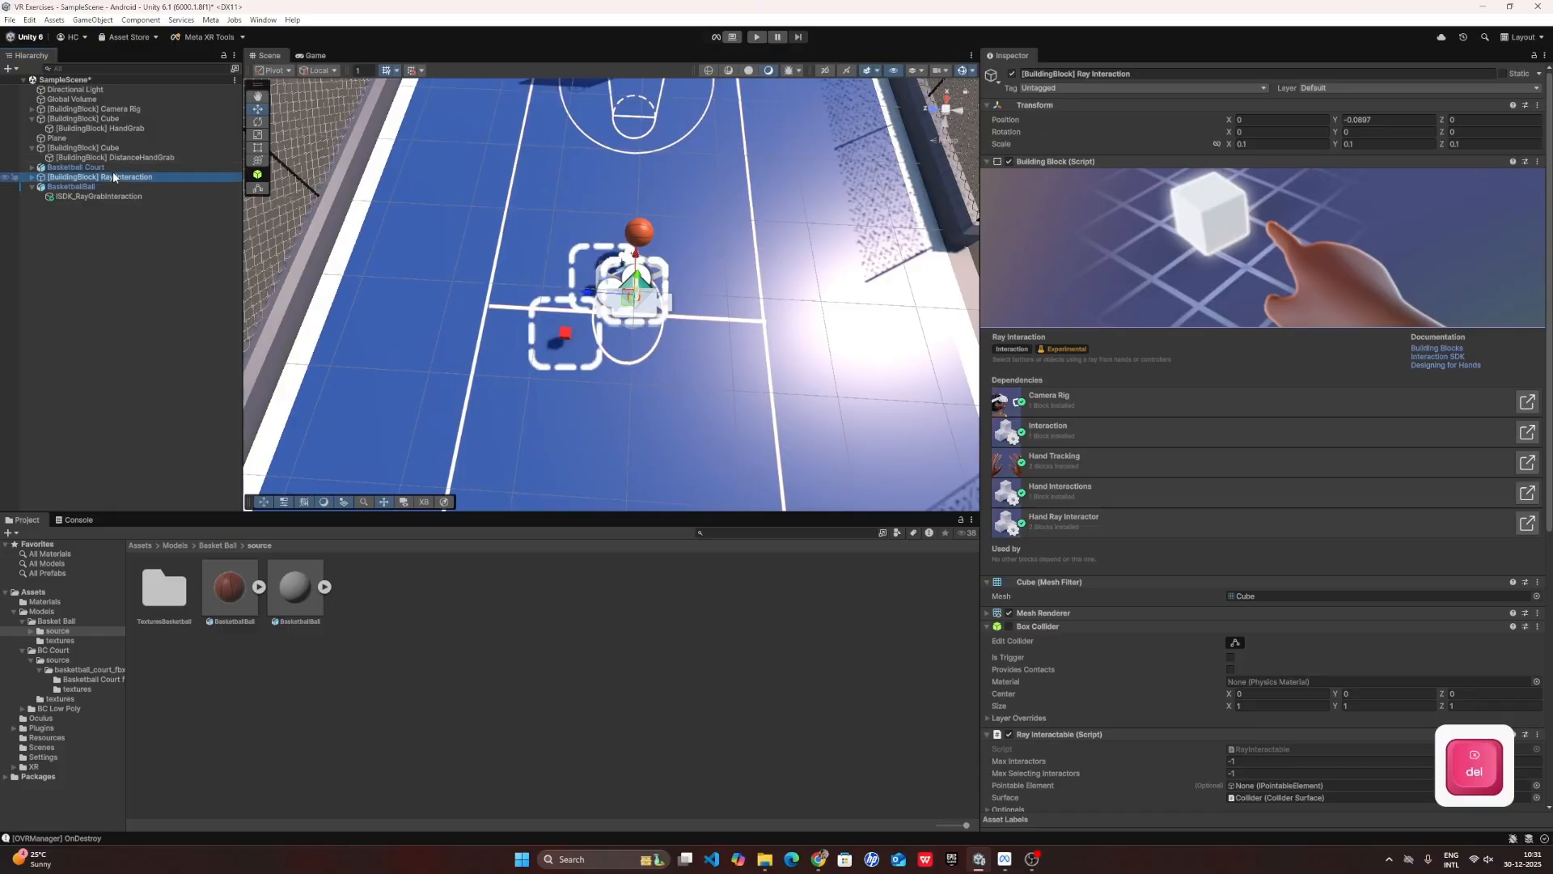
{"action": "key", "text": "Delete"}
Add a legacy TextMesh 3D object to the root of the scene.
{"action": "right_click_drag", "start_coordinate": [520, 281], "coordinate": [546, 257]}
{"action": "key", "text": "w"}
{"action": "key", "text": "q"}
{"action": "key", "text": "w"}
{"action": "key", "text": "s"}
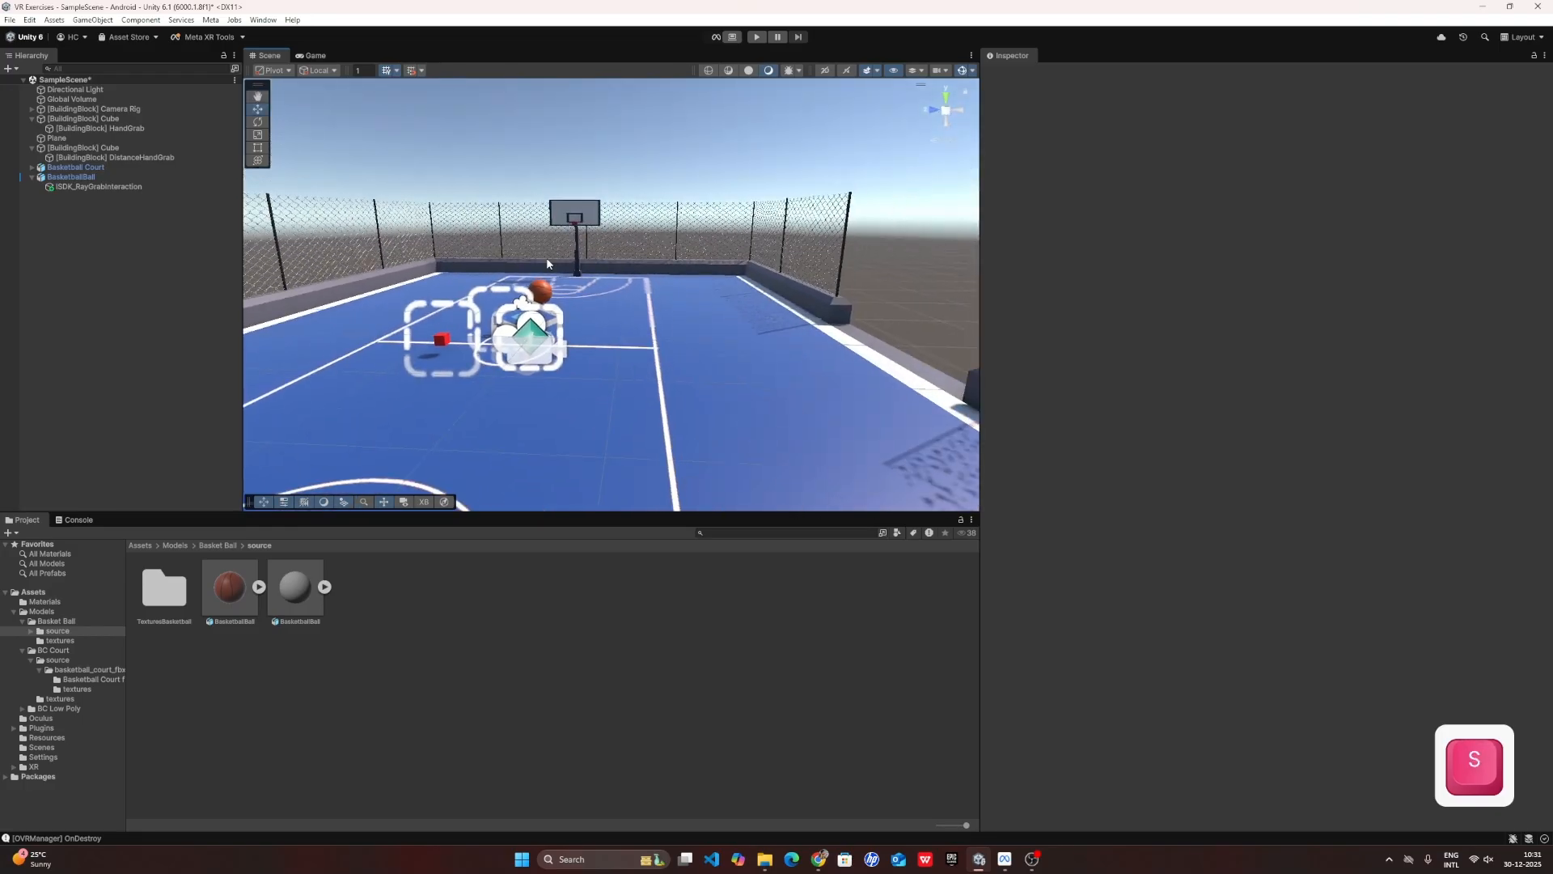
{"action": "right_click", "coordinate": [104, 243]}
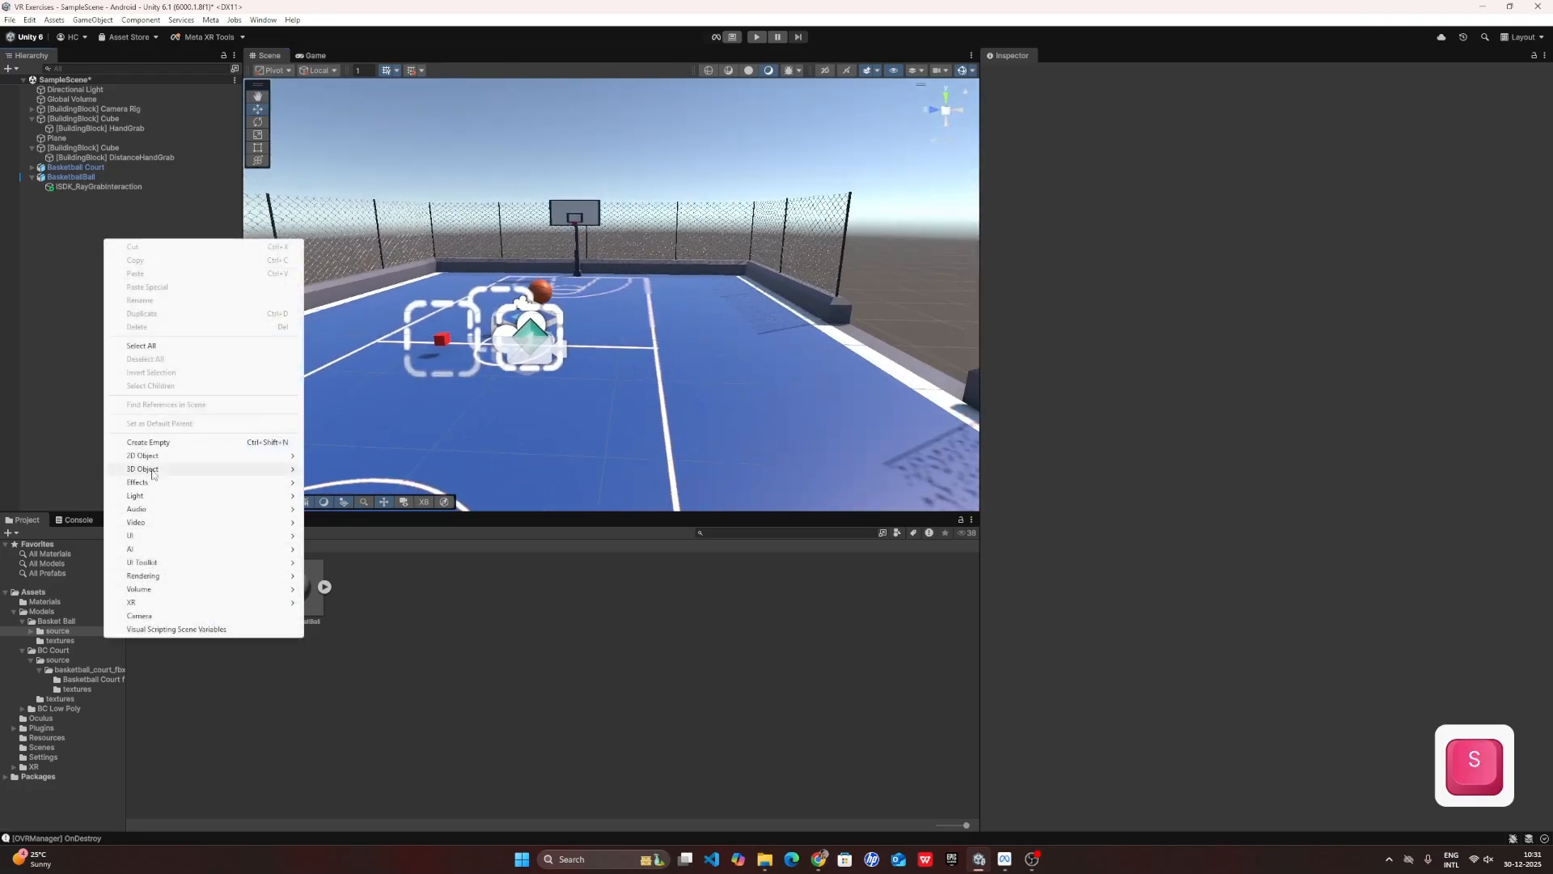
{"action": "mouse_move", "coordinate": [154, 471]}
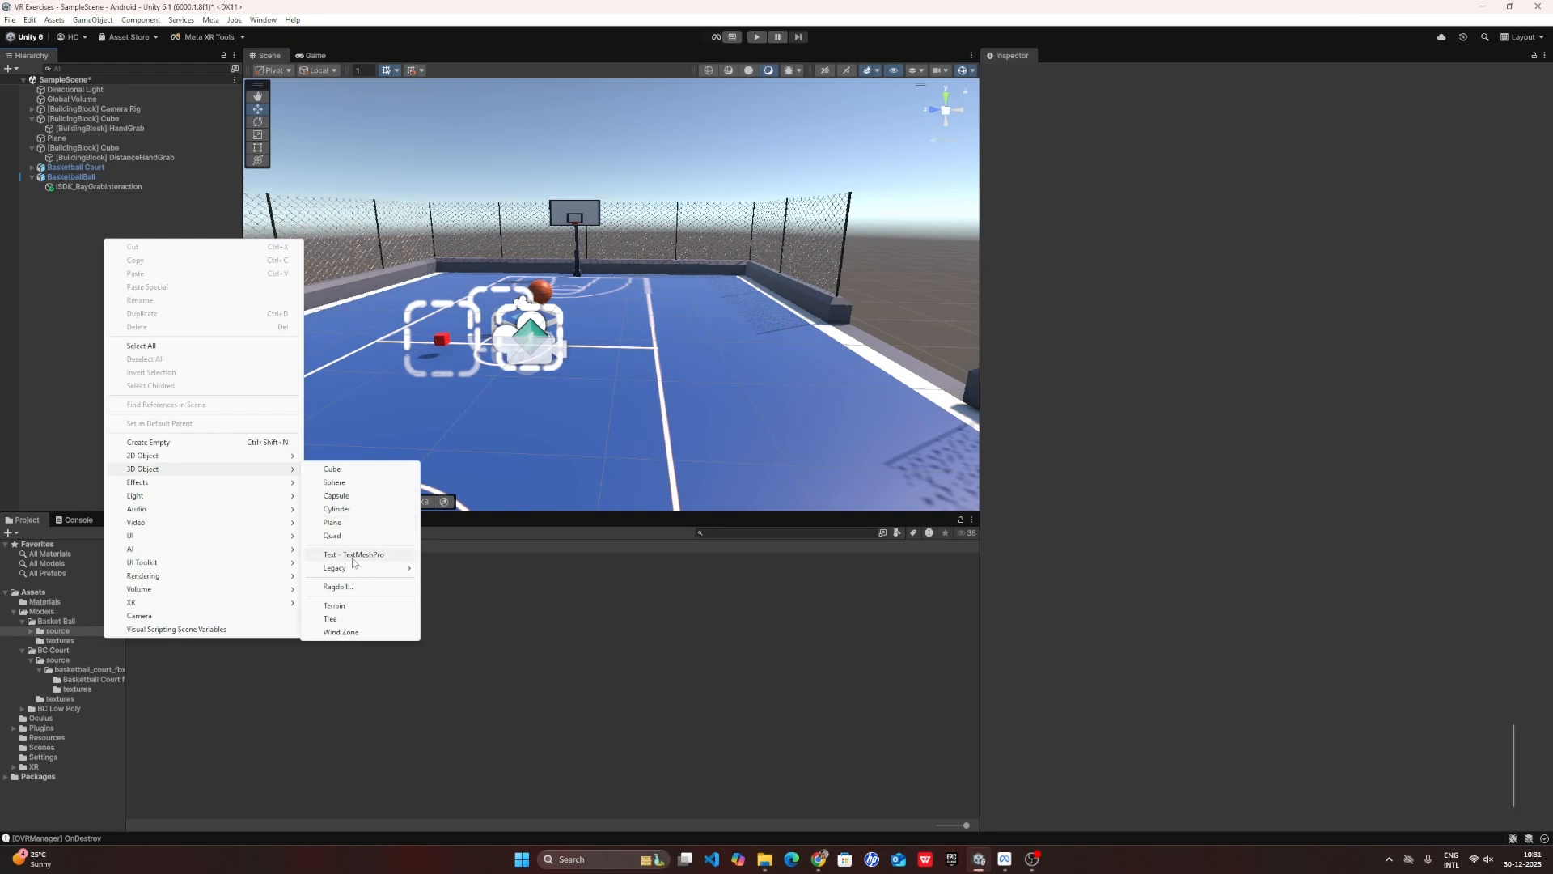
{"action": "mouse_move", "coordinate": [360, 568]}
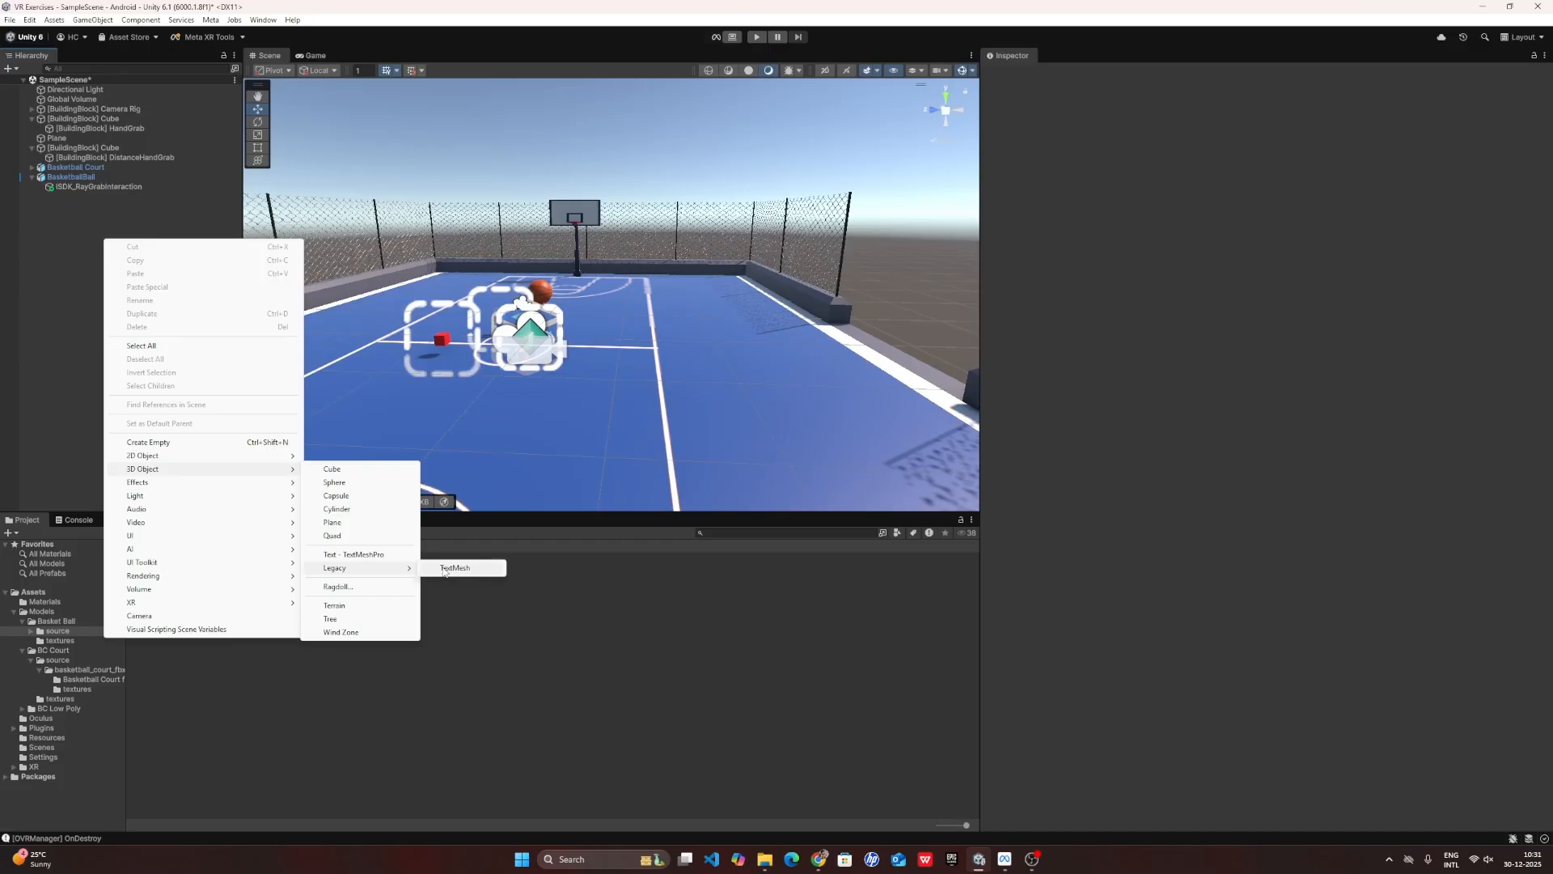
{"action": "left_click", "coordinate": [444, 570]}
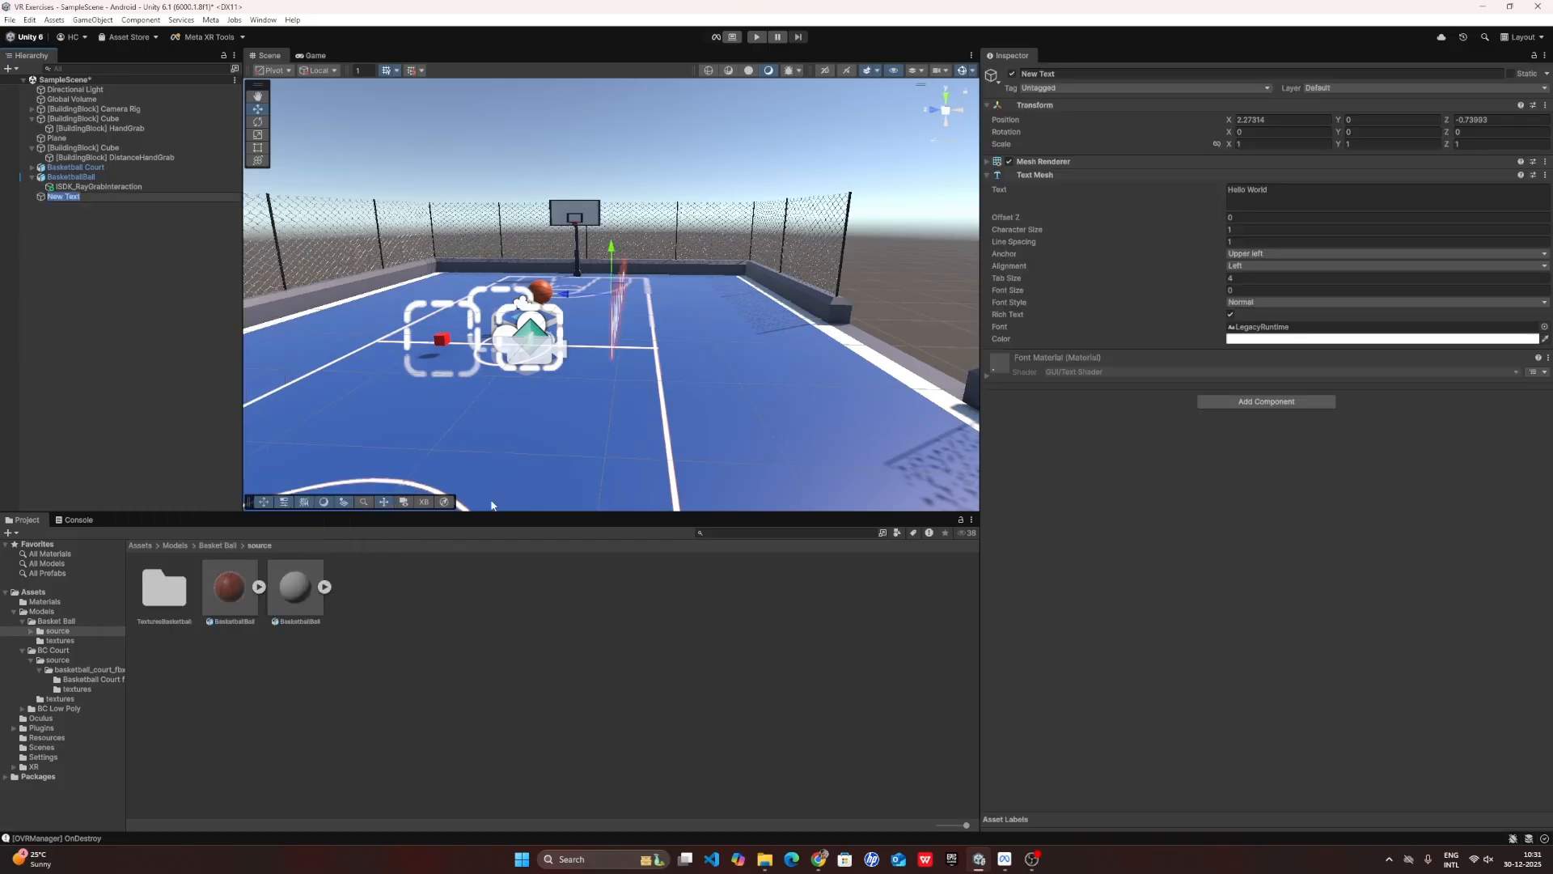
Move the new text object above the basketball, to about X 0.11 and Y 1.84.
{"action": "right_click_drag", "start_coordinate": [605, 366], "coordinate": [515, 333]}
{"action": "key", "text": "w"}
{"action": "key", "text": "s"}
{"action": "key", "text": "w"}
{"action": "key", "text": "s"}
{"action": "left_click_drag", "start_coordinate": [575, 310], "coordinate": [320, 89]}
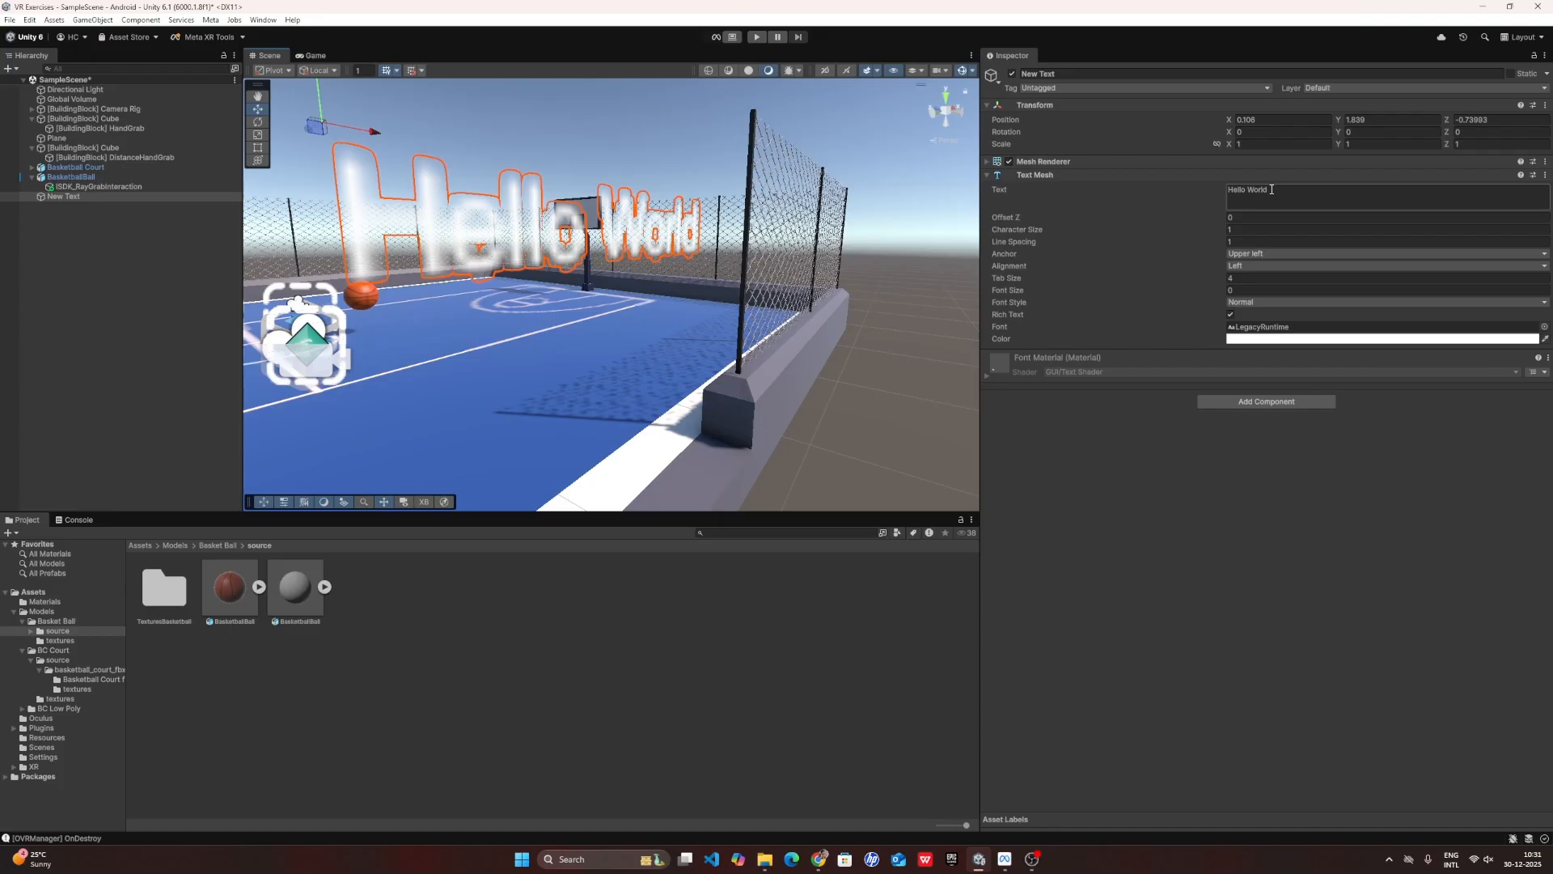
Replace the Text Mesh's default wording with "BasketBalllGame".
{"action": "left_click_drag", "start_coordinate": [1267, 194], "coordinate": [1226, 199]}
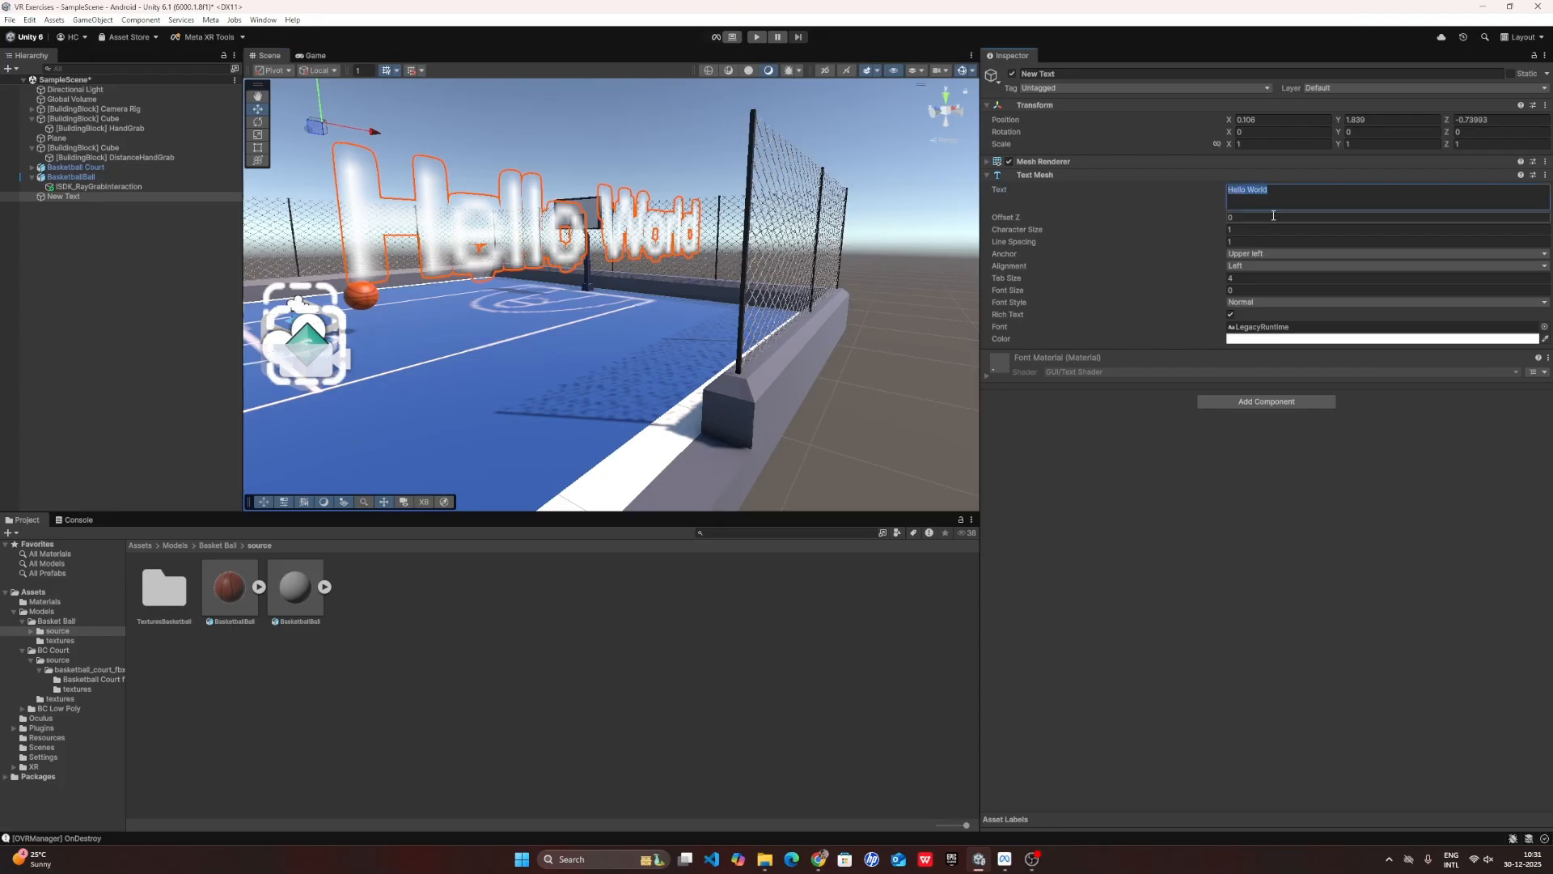
{"action": "type", "text": "BasketBall"}
{"action": "key", "text": "BackSpace"}
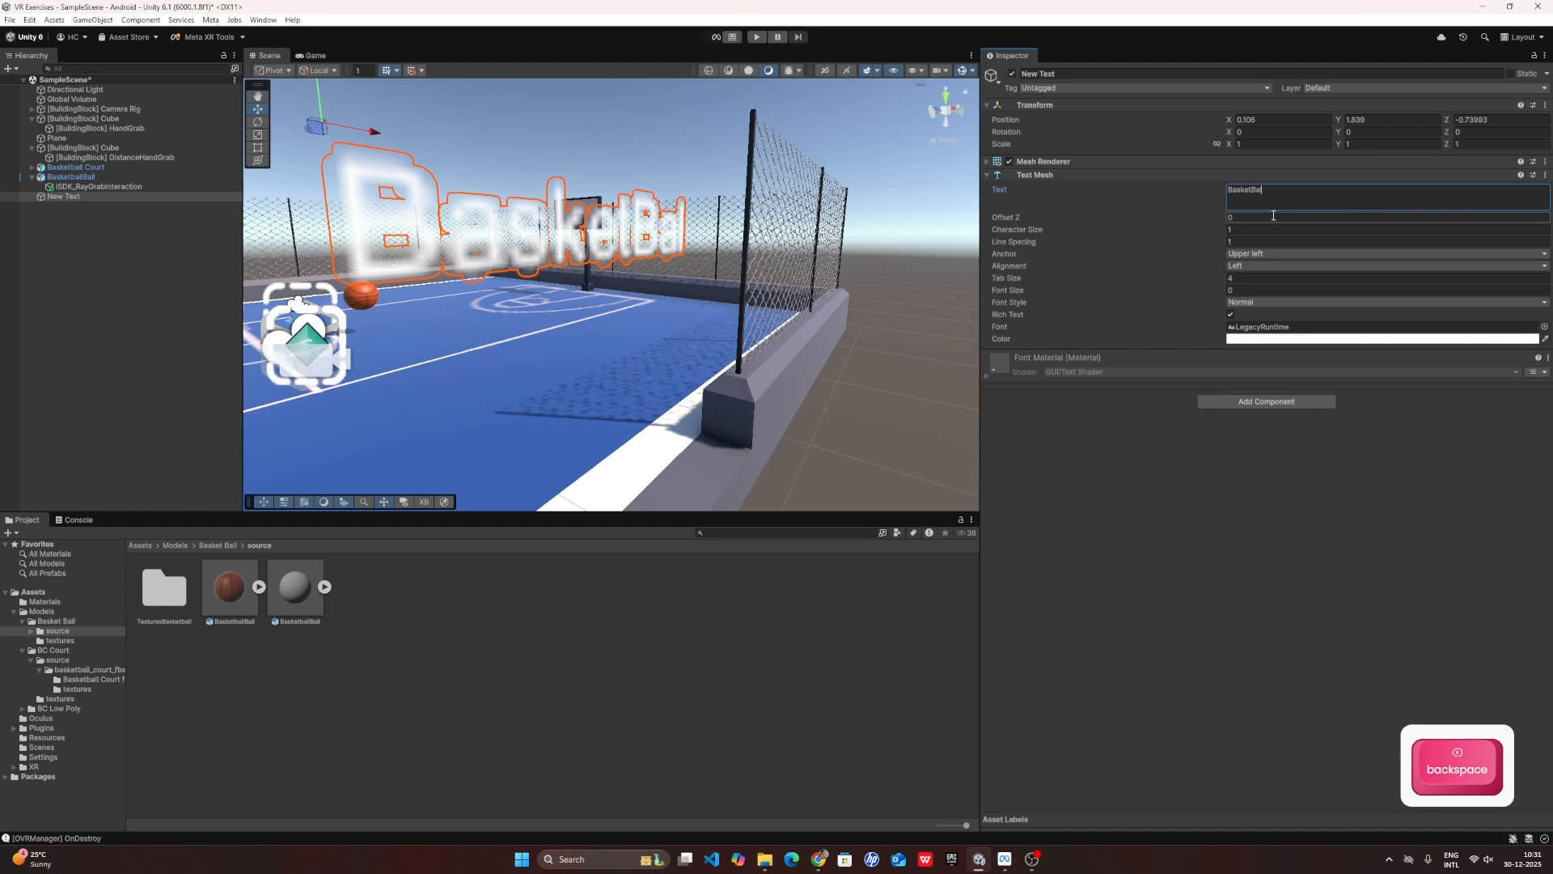
{"action": "type", "text": "lGame"}
{"action": "key", "text": "Return"}
{"action": "key", "text": "BackSpace"}
Set the Text Mesh's font size to 440.
{"action": "left_click_drag", "start_coordinate": [1006, 295], "coordinate": [1281, 326]}
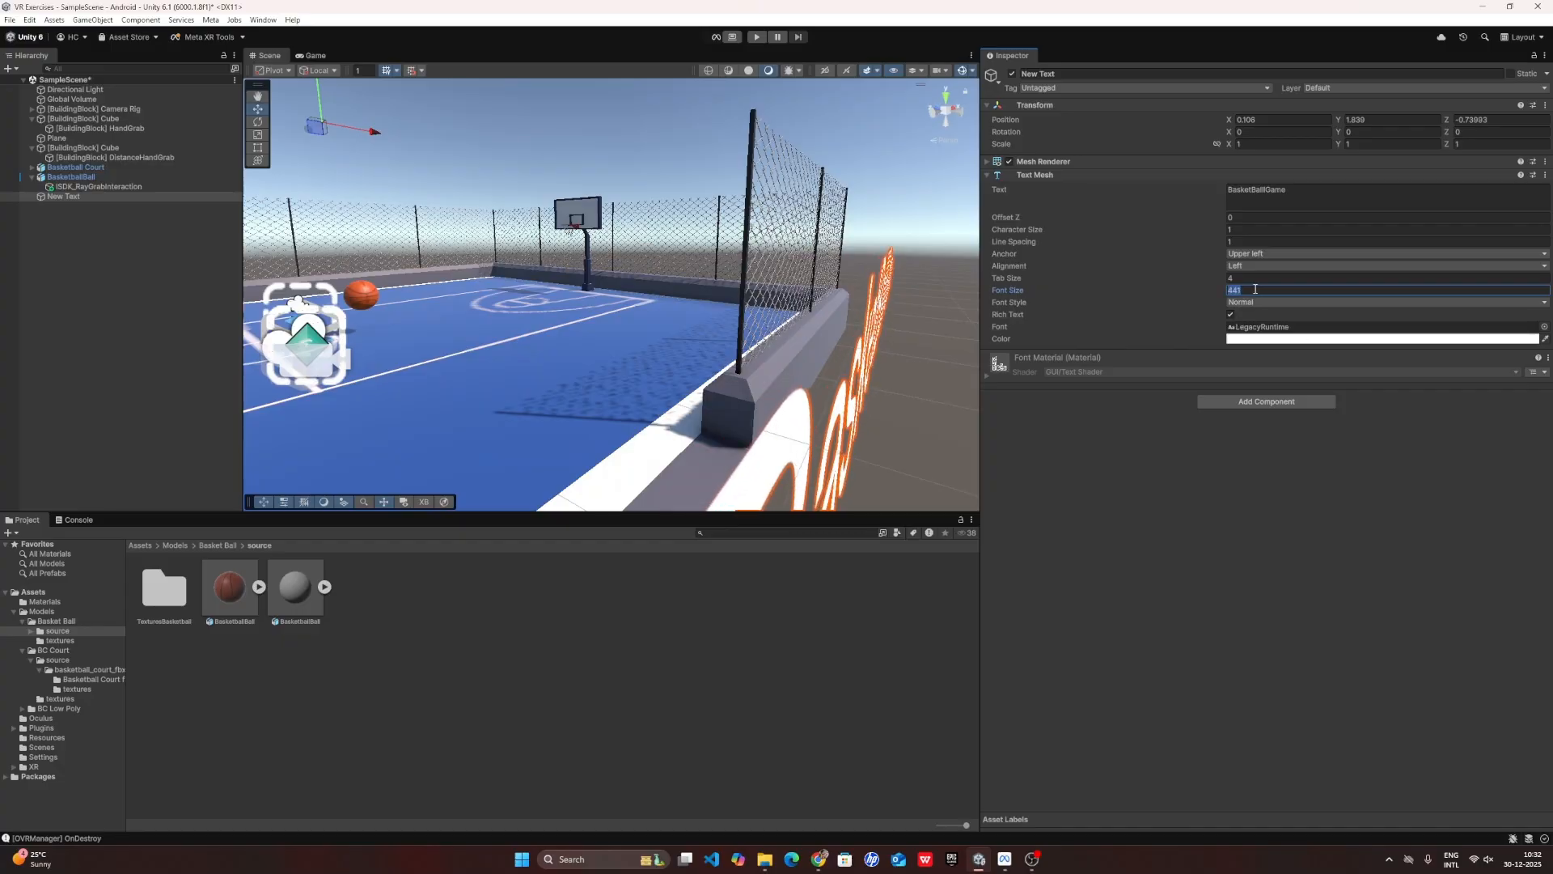
{"action": "type", "text": "440"}
{"action": "key", "text": "Return"}
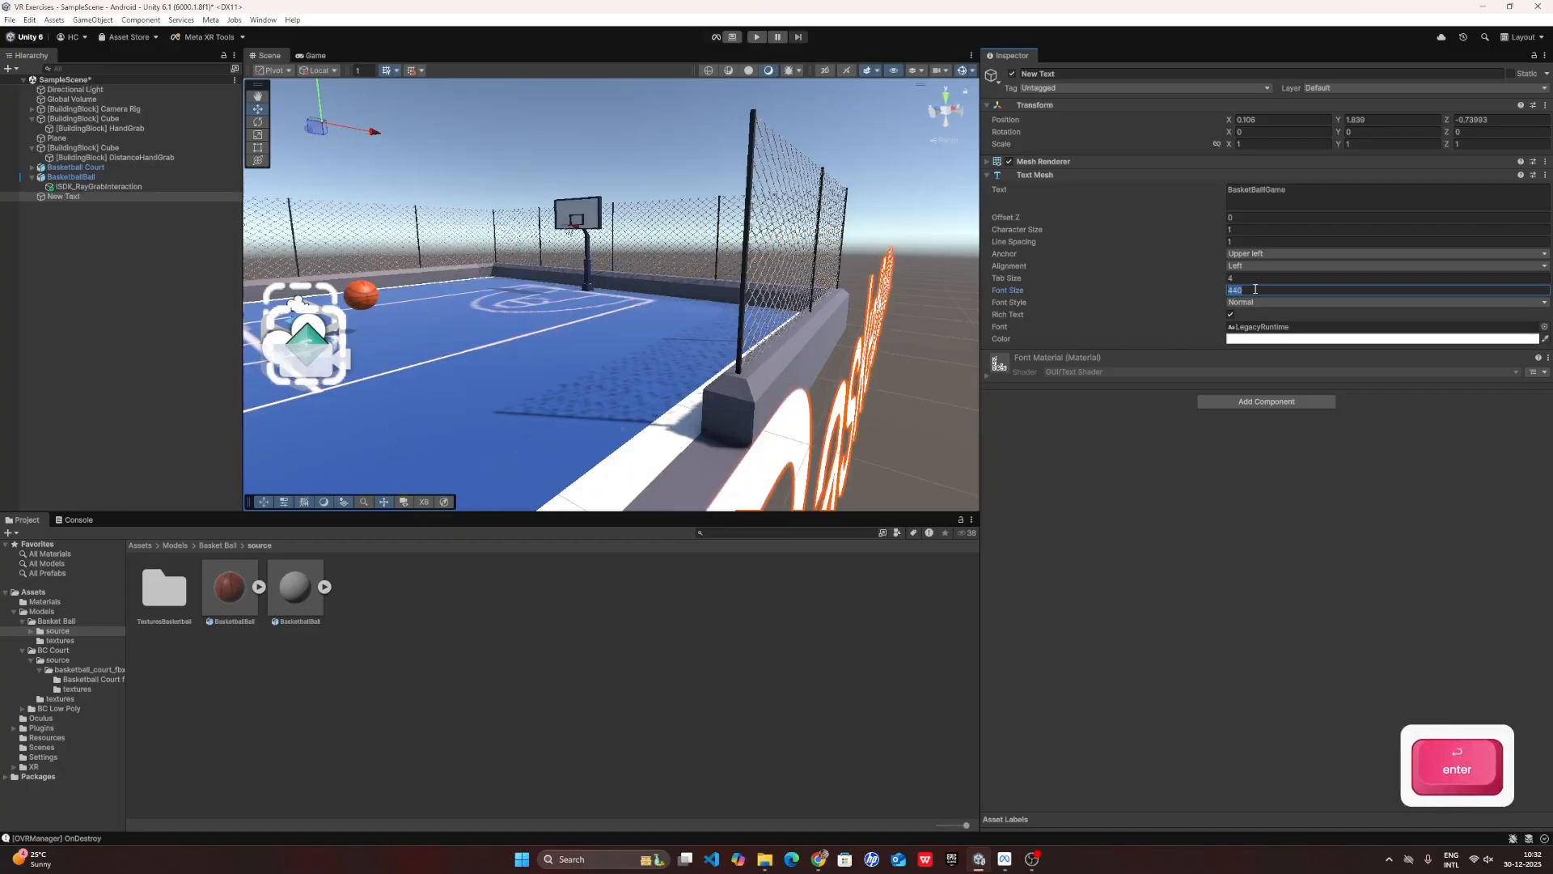
Scale the text object down uniformly to about 0.01 on all axes.
{"action": "key", "text": "s"}
{"action": "right_click_drag", "start_coordinate": [763, 293], "coordinate": [809, 320]}
{"action": "key", "text": "r"}
{"action": "left_click", "coordinate": [835, 317]}
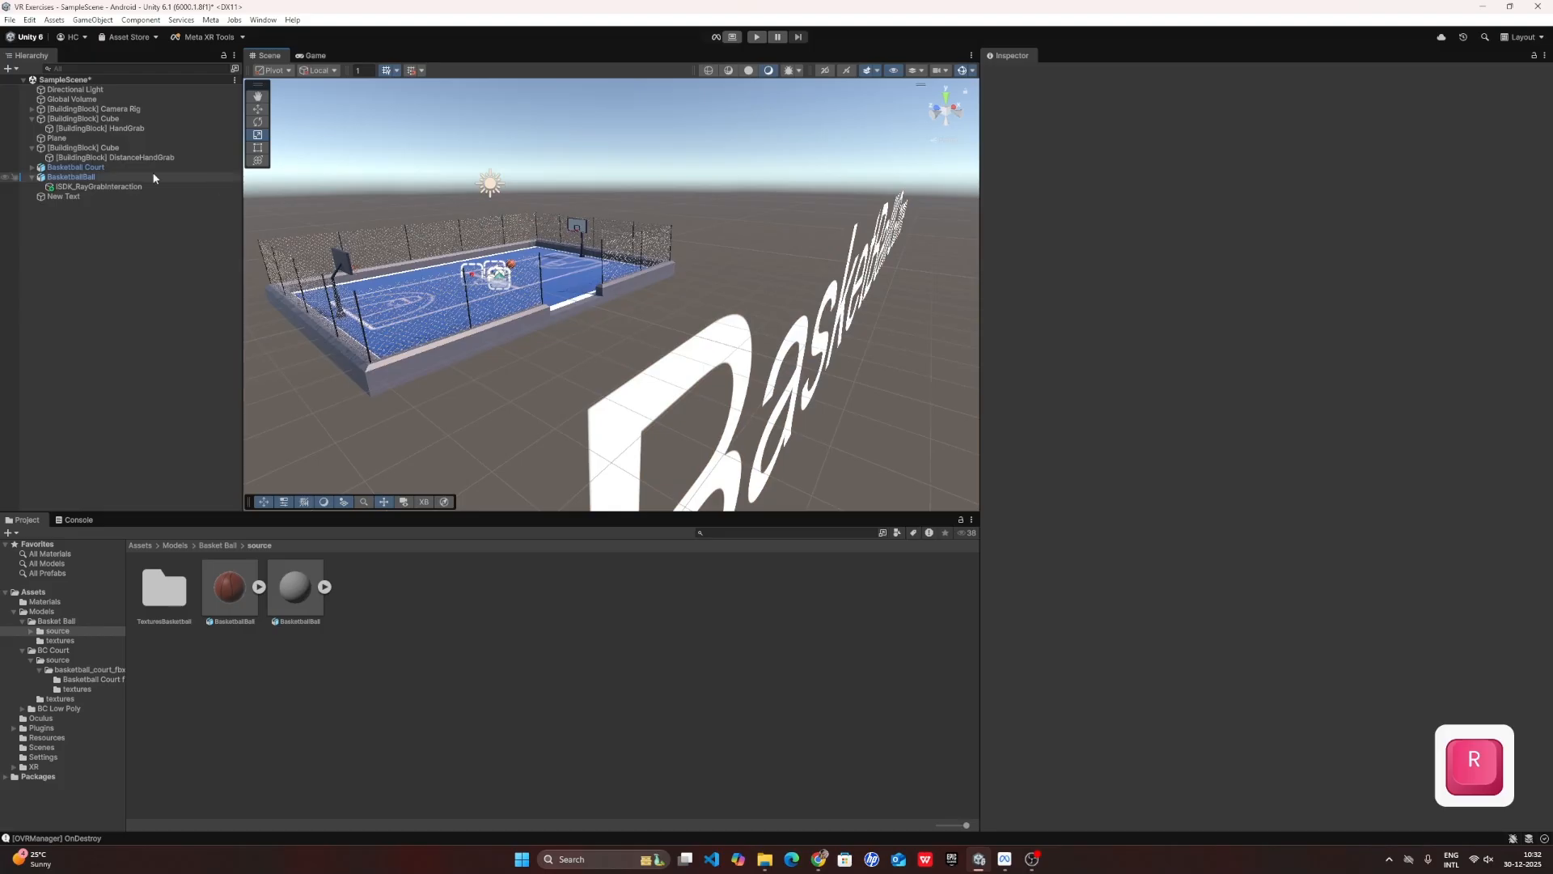
{"action": "left_click", "coordinate": [90, 197]}
{"action": "left_click_drag", "start_coordinate": [510, 229], "coordinate": [419, 198]}
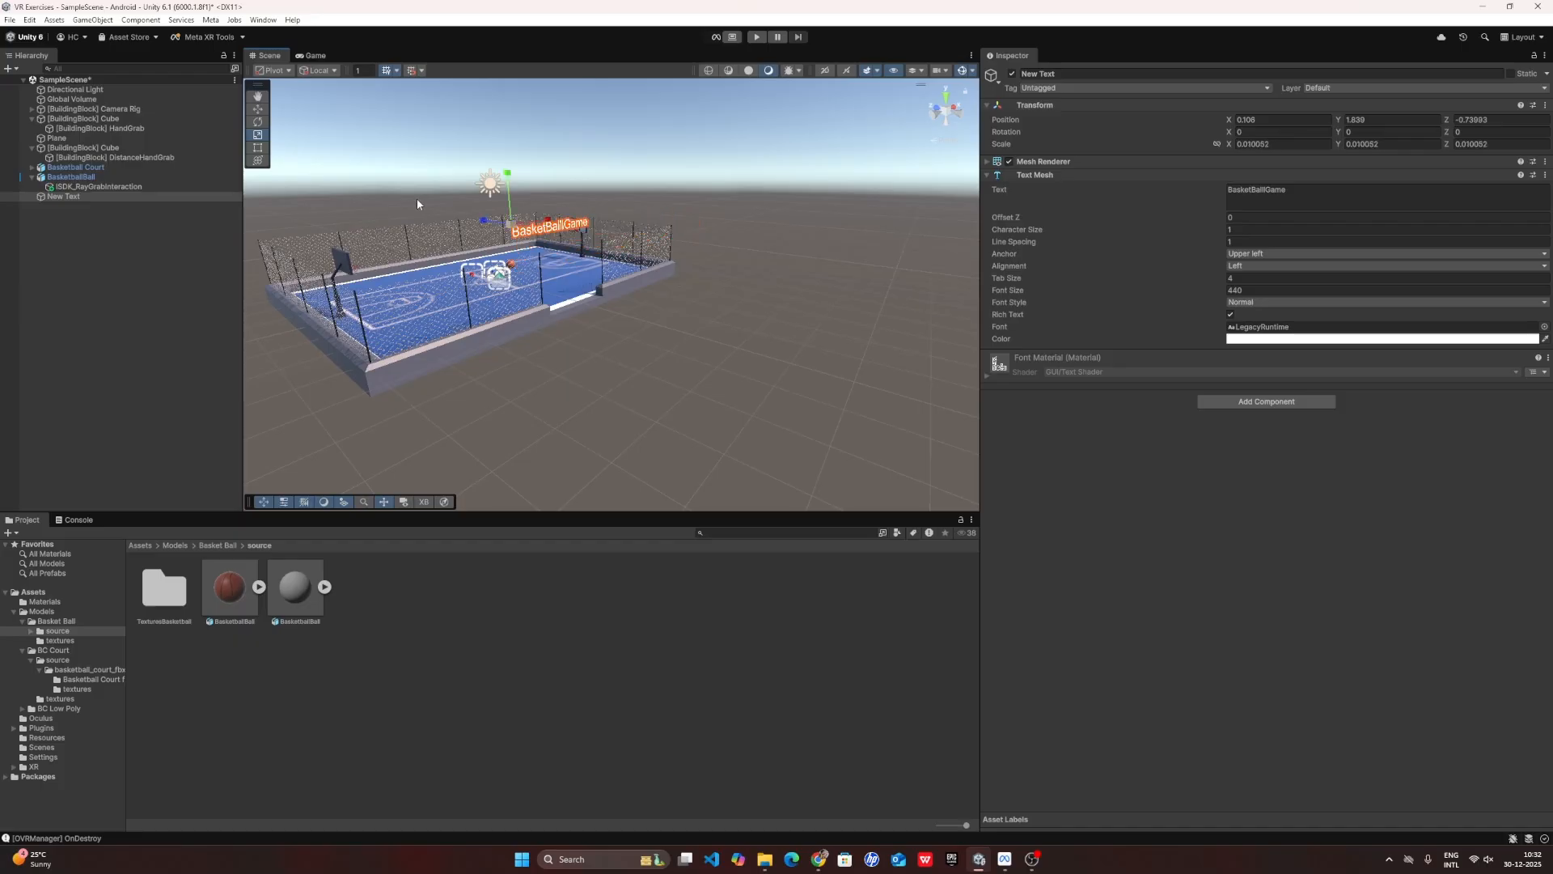
Rotate the text object 90 degrees about the Y axis so it faces along the court.
{"action": "key", "text": "w"}
{"action": "right_click_drag", "start_coordinate": [538, 269], "coordinate": [625, 247]}
{"action": "key", "text": "a"}
{"action": "key", "text": "e"}
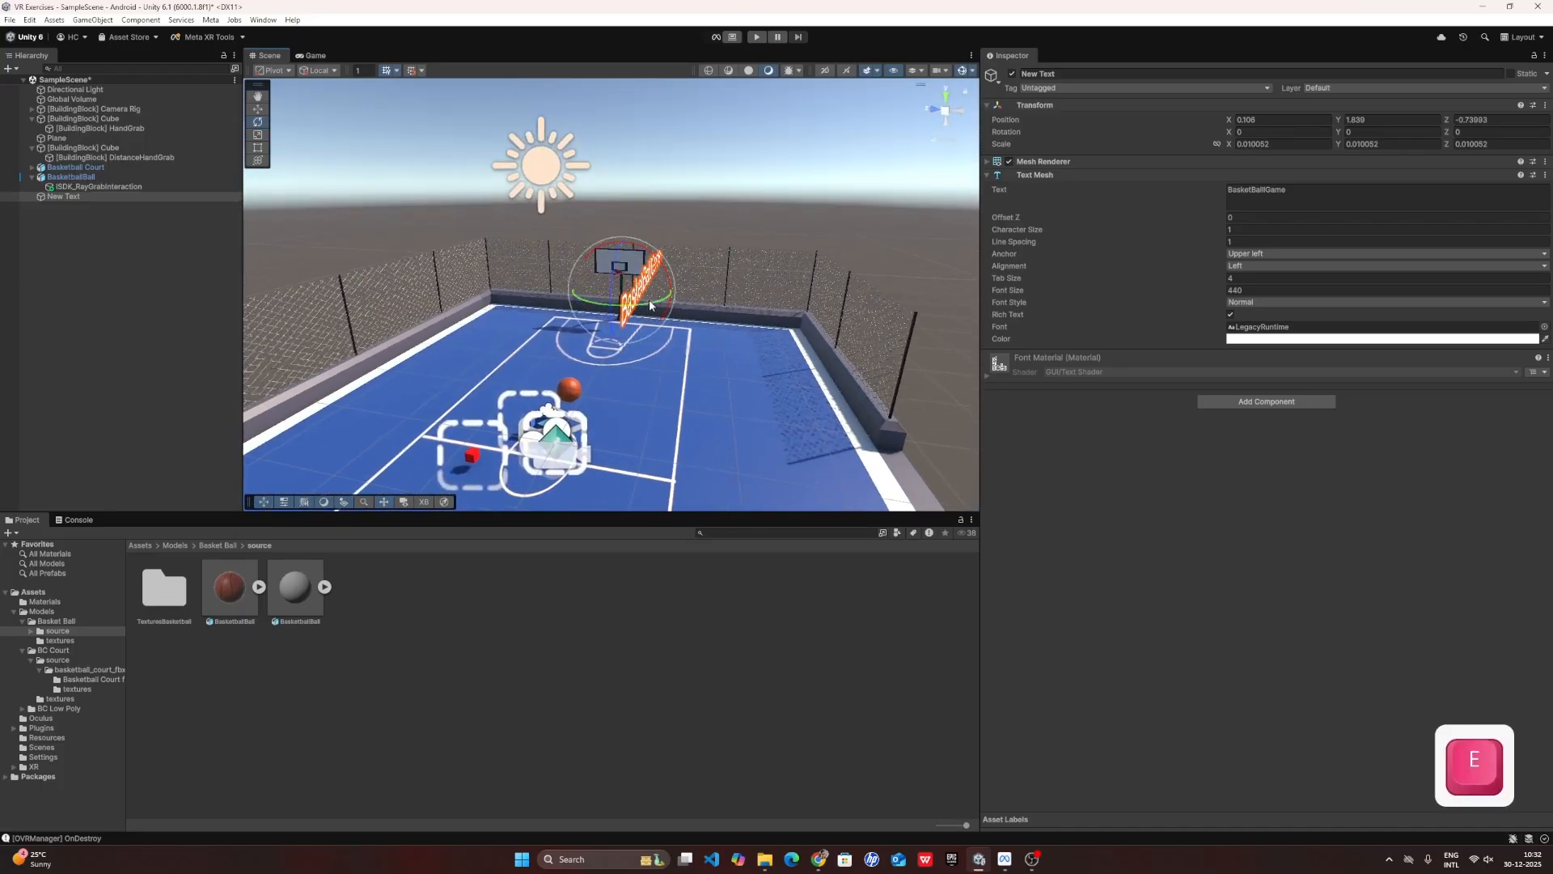
{"action": "left_click_drag", "start_coordinate": [650, 308], "coordinate": [530, 317], "text": "ctrl"}
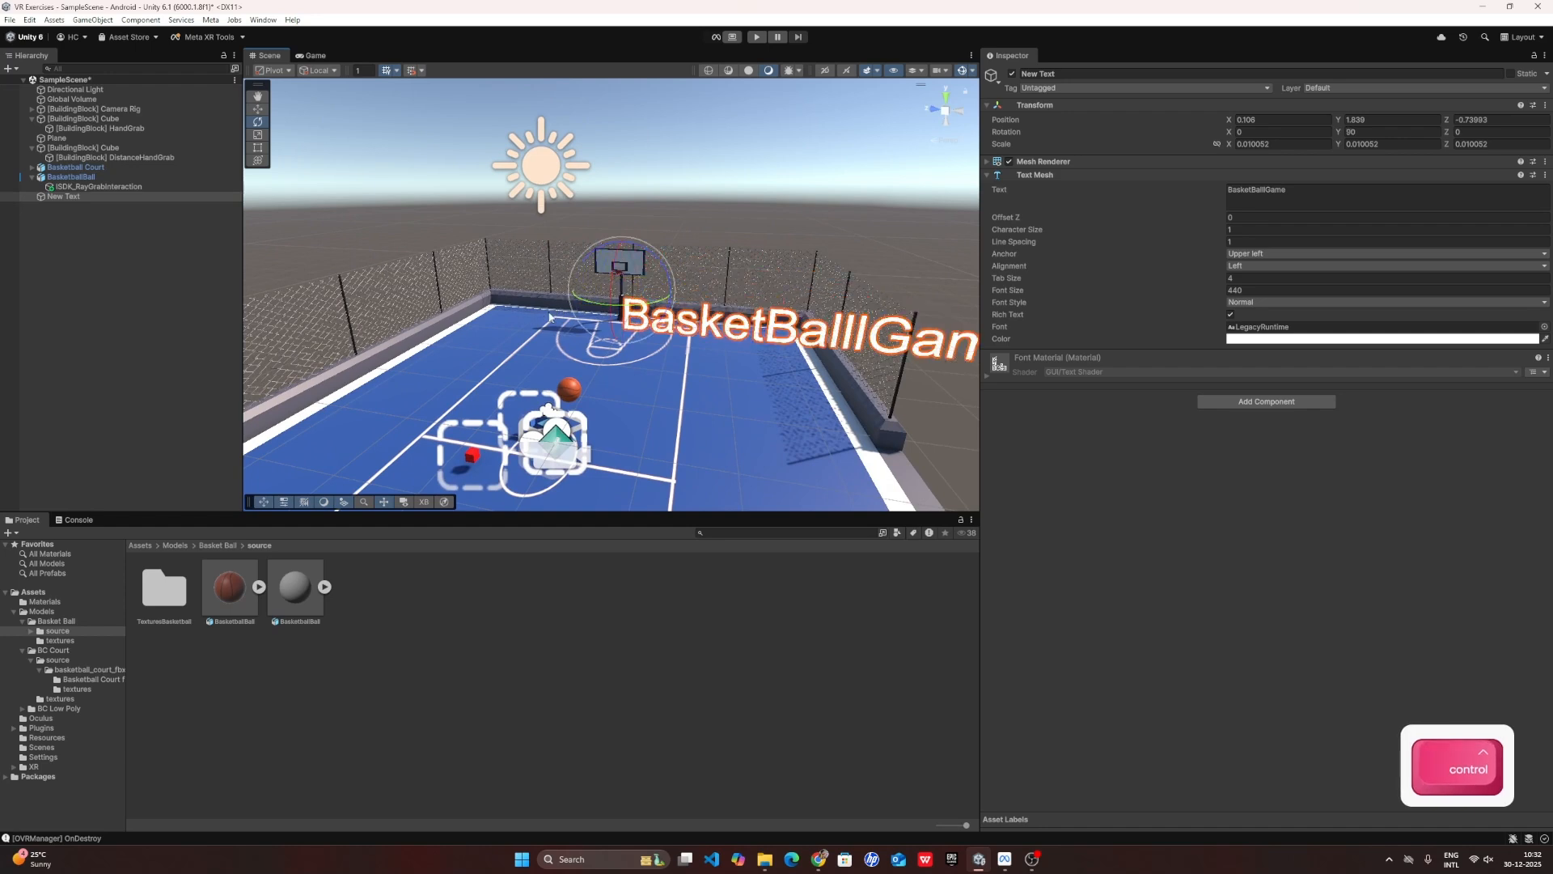
Move the text object toward the hoop, to about X 4.1 and Z 1.3.
{"action": "key", "text": "w"}
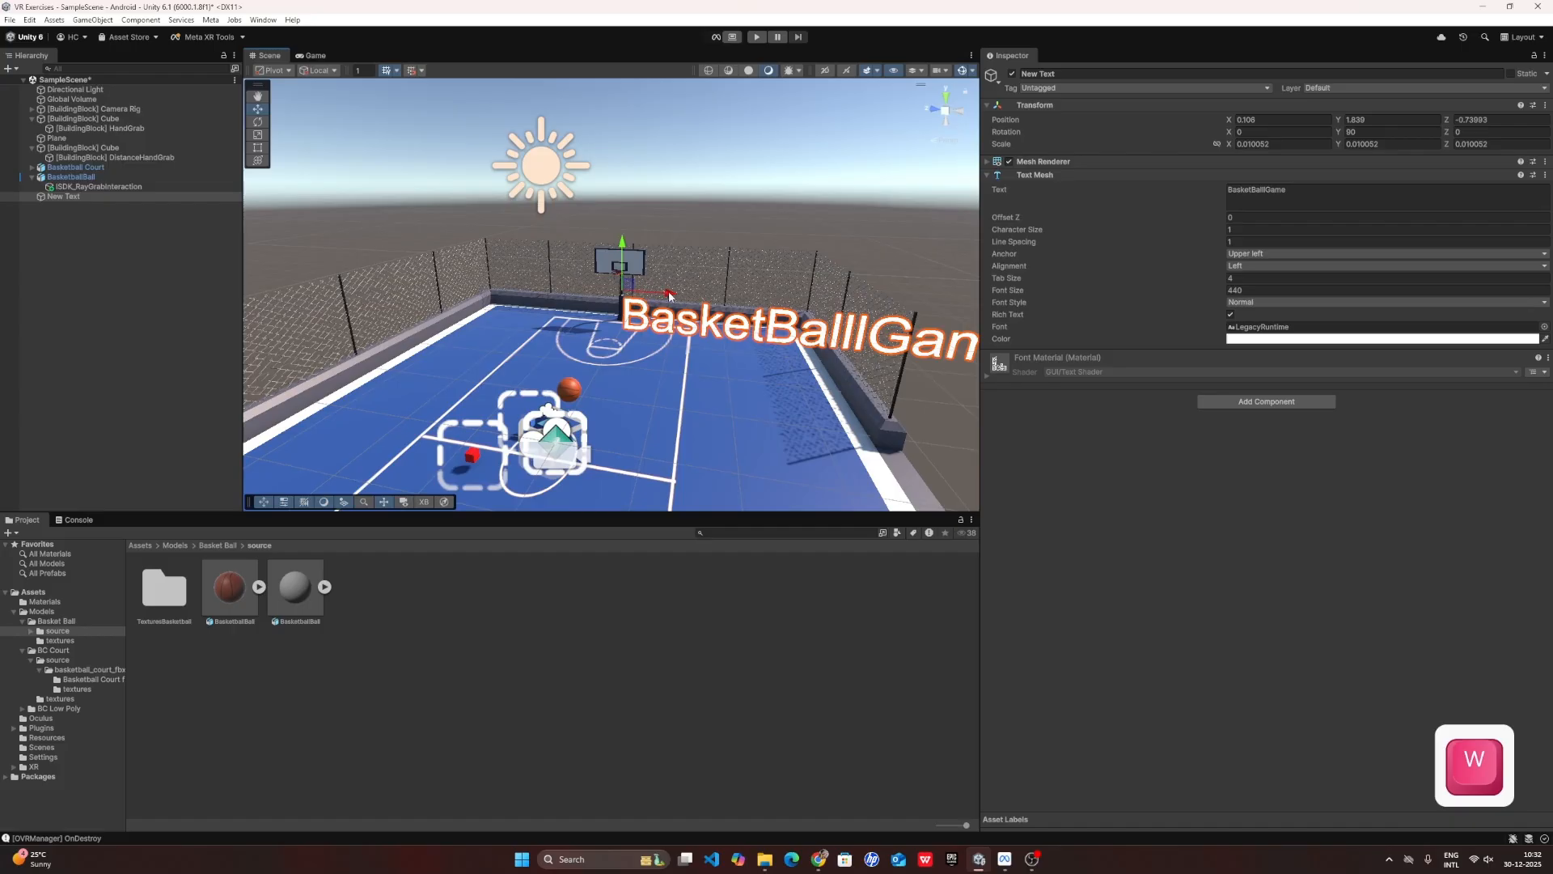
{"action": "left_click_drag", "start_coordinate": [668, 296], "coordinate": [507, 272], "text": "ctrl"}
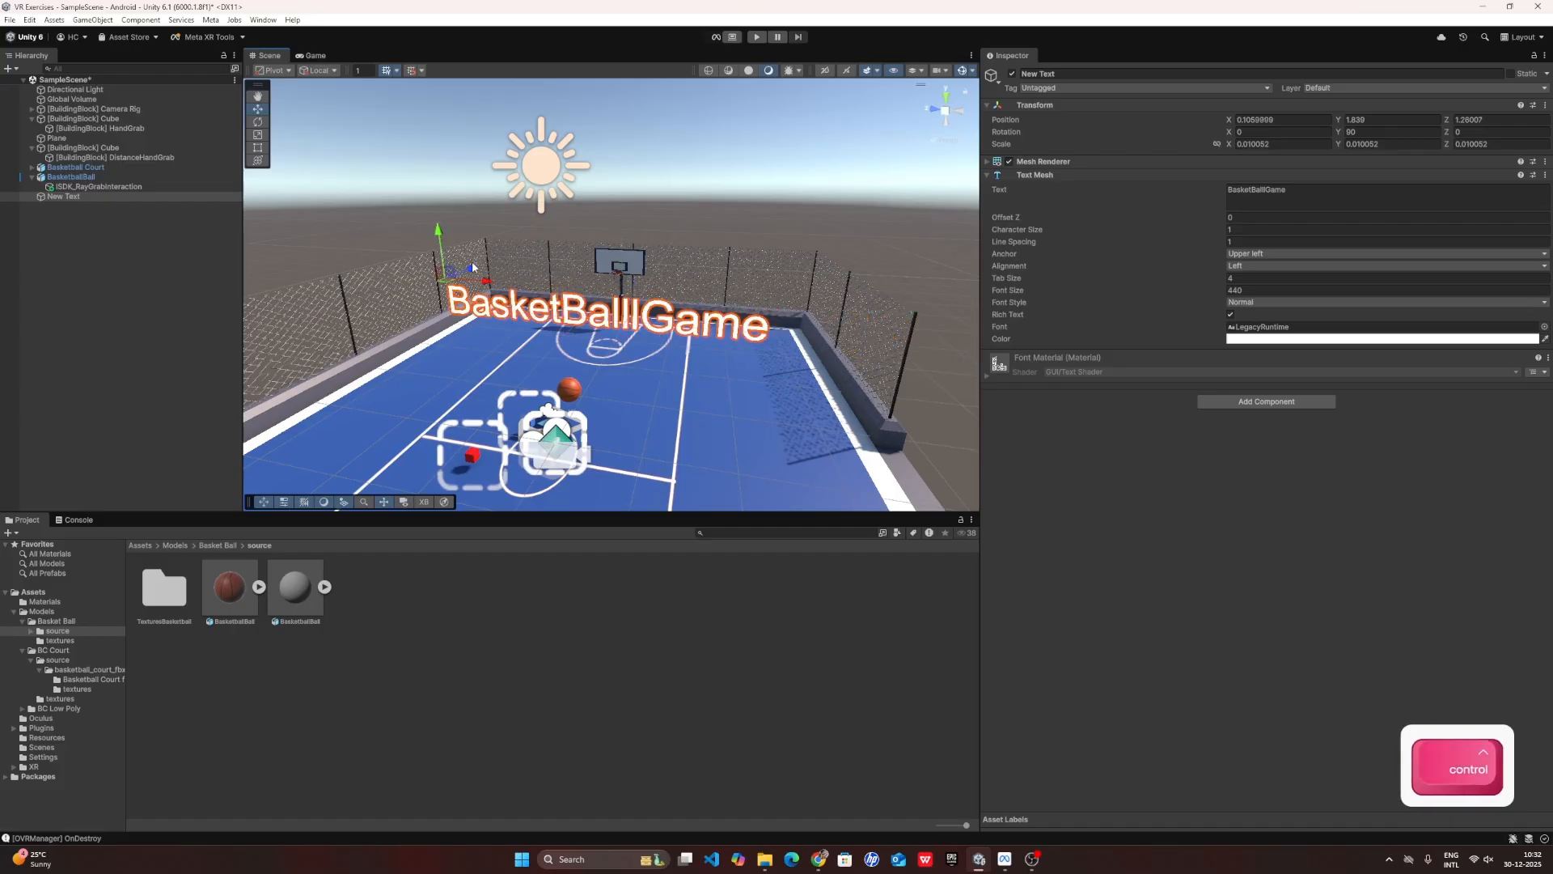
{"action": "left_click", "coordinate": [519, 225]}
{"action": "left_click", "coordinate": [121, 197]}
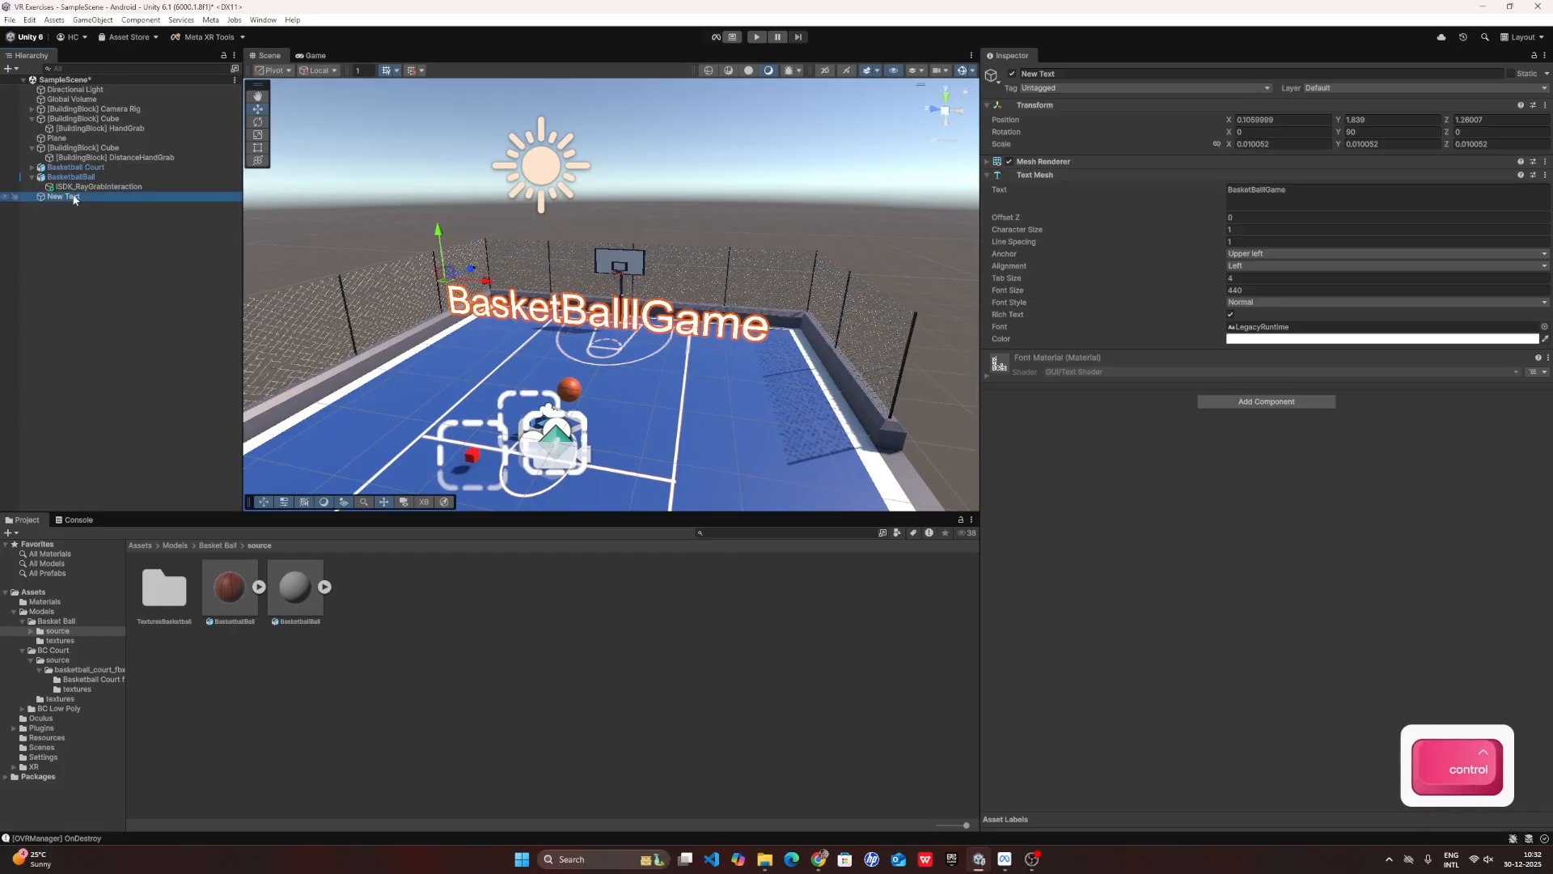
{"action": "left_click_drag", "start_coordinate": [520, 235], "coordinate": [569, 201], "text": "ctrl"}
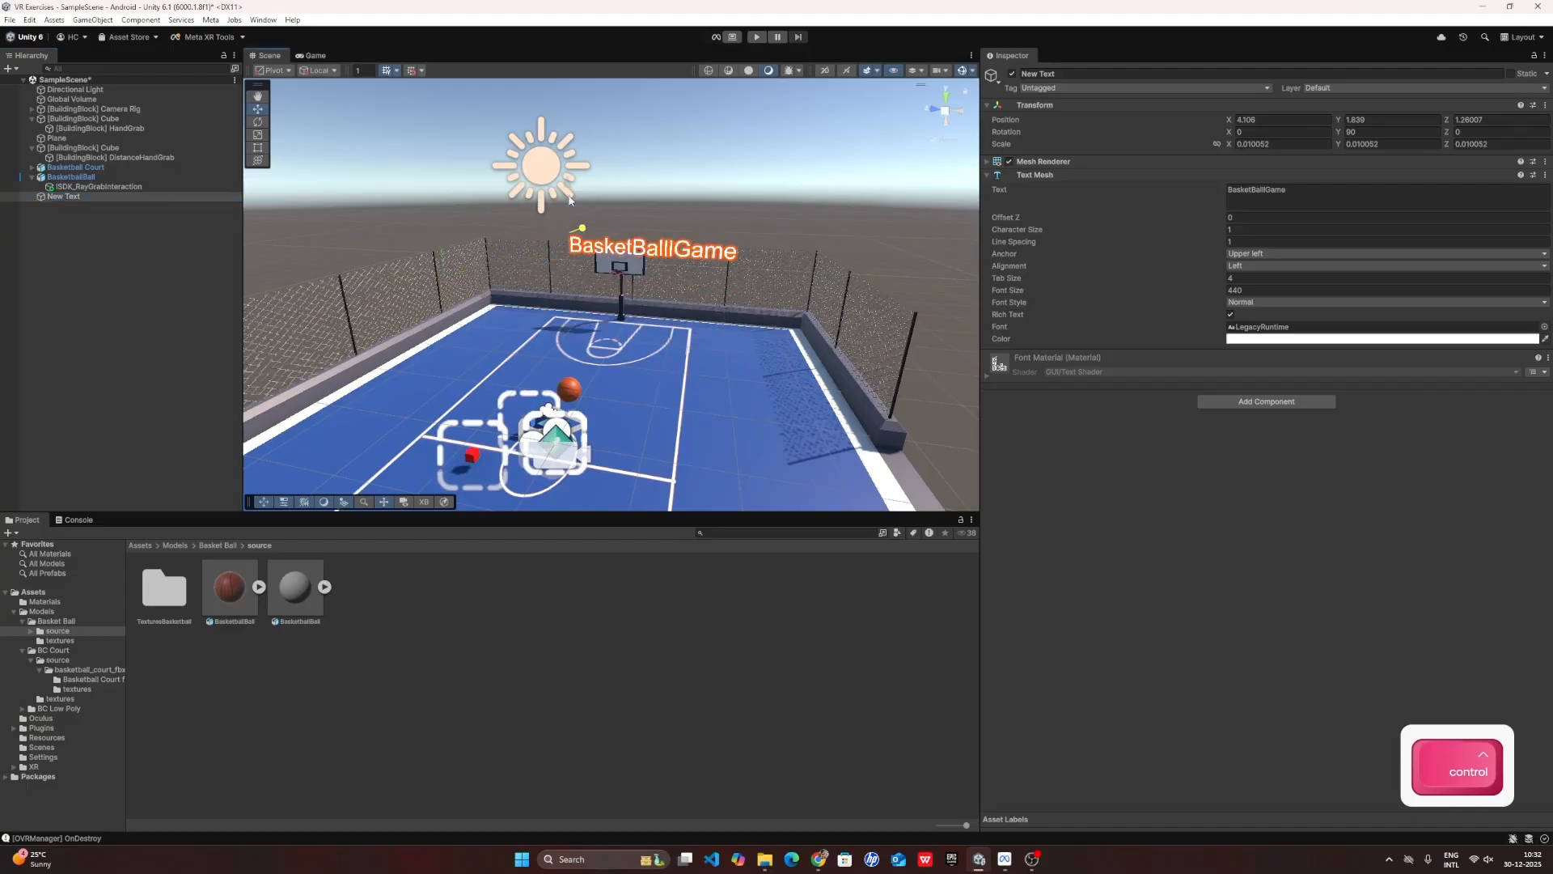
Raise the text above the backboard and center it over the hoop, to about X 4.17, Y 2.95 and Z 1.65.
{"action": "right_click_drag", "start_coordinate": [678, 333], "coordinate": [521, 265]}
{"action": "key", "text": "w"}
{"action": "key", "text": "d"}
{"action": "key", "text": "s"}
{"action": "left_click_drag", "start_coordinate": [545, 217], "coordinate": [542, 123]}
{"action": "left_click_drag", "start_coordinate": [587, 177], "coordinate": [595, 177]}
{"action": "key", "text": "a"}
{"action": "right_click_drag", "start_coordinate": [549, 268], "coordinate": [726, 260]}
{"action": "key", "text": "s"}
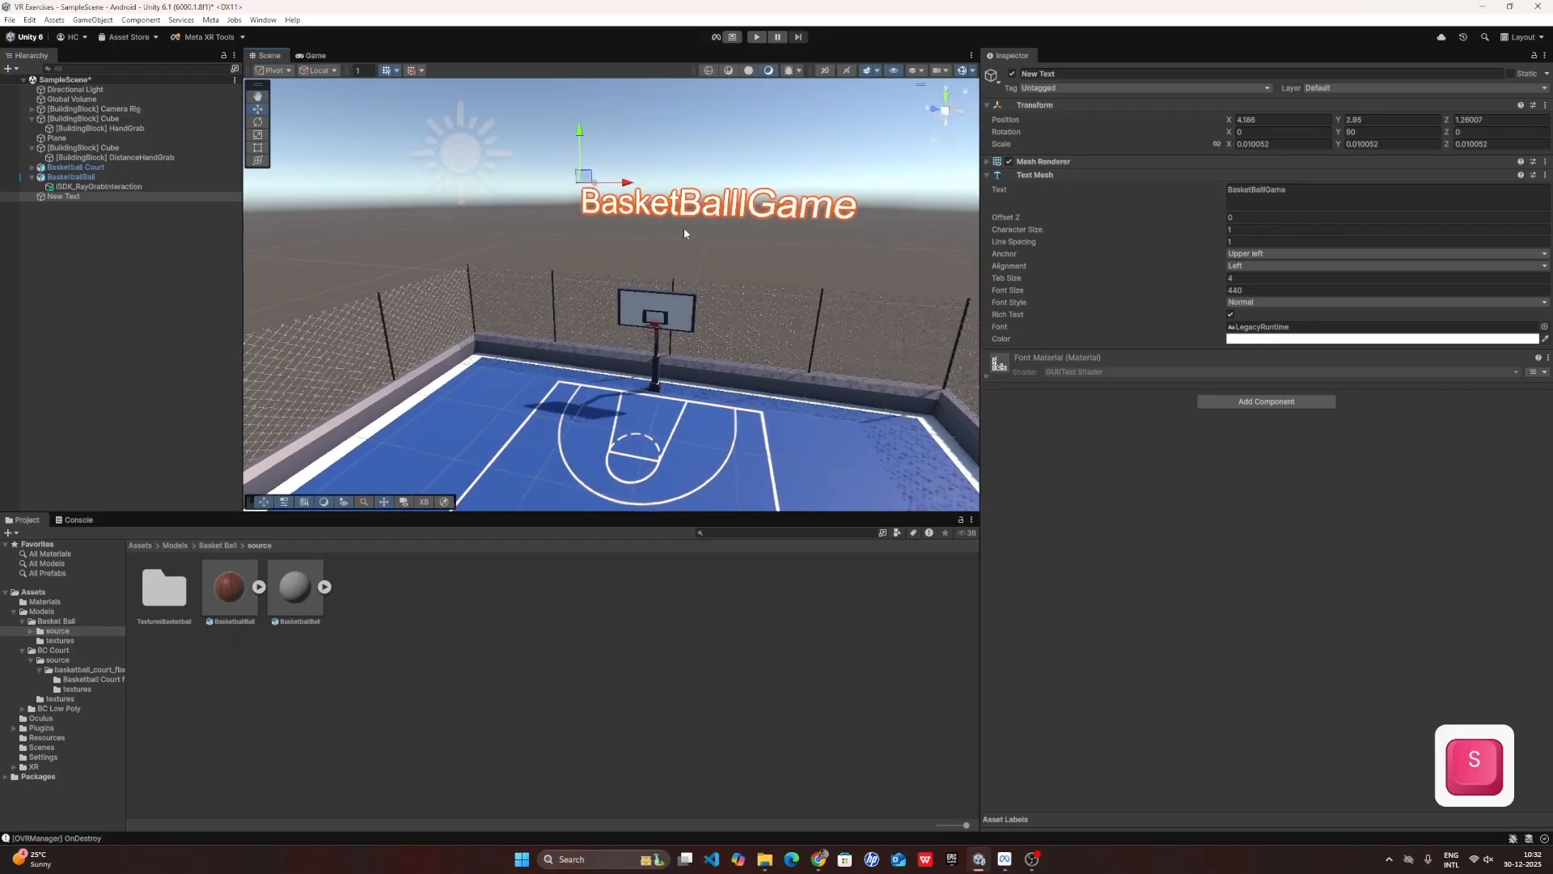
{"action": "left_click_drag", "start_coordinate": [623, 185], "coordinate": [598, 189]}
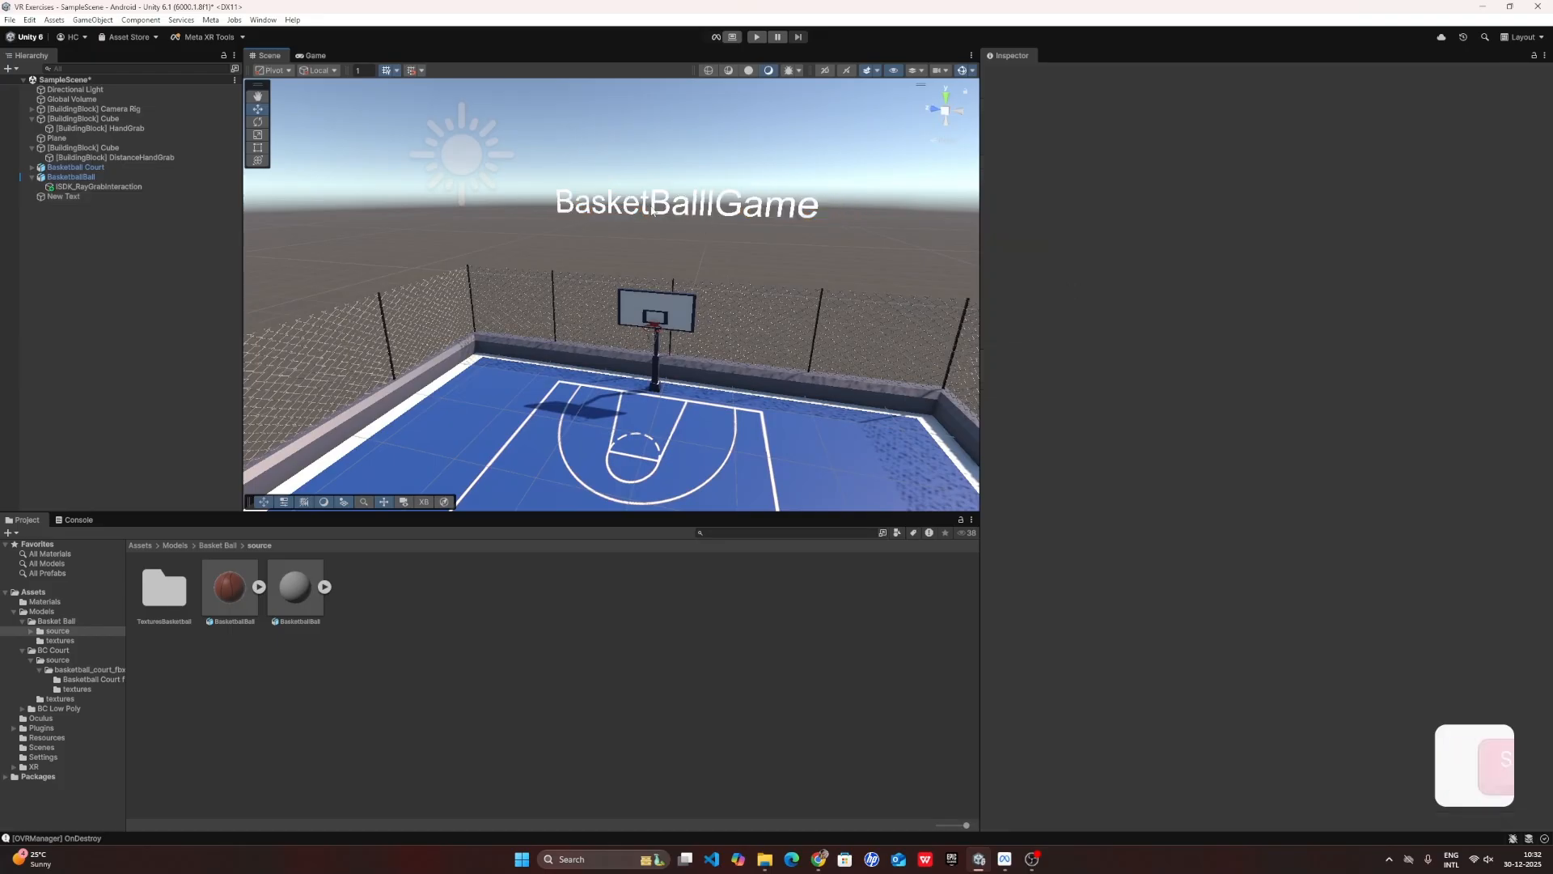
Remove the extra "l" from the title text so it reads "BasketBallGame".
{"action": "left_click", "coordinate": [89, 196]}
{"action": "left_click", "coordinate": [1267, 189]}
{"action": "key", "text": "BackSpace"}
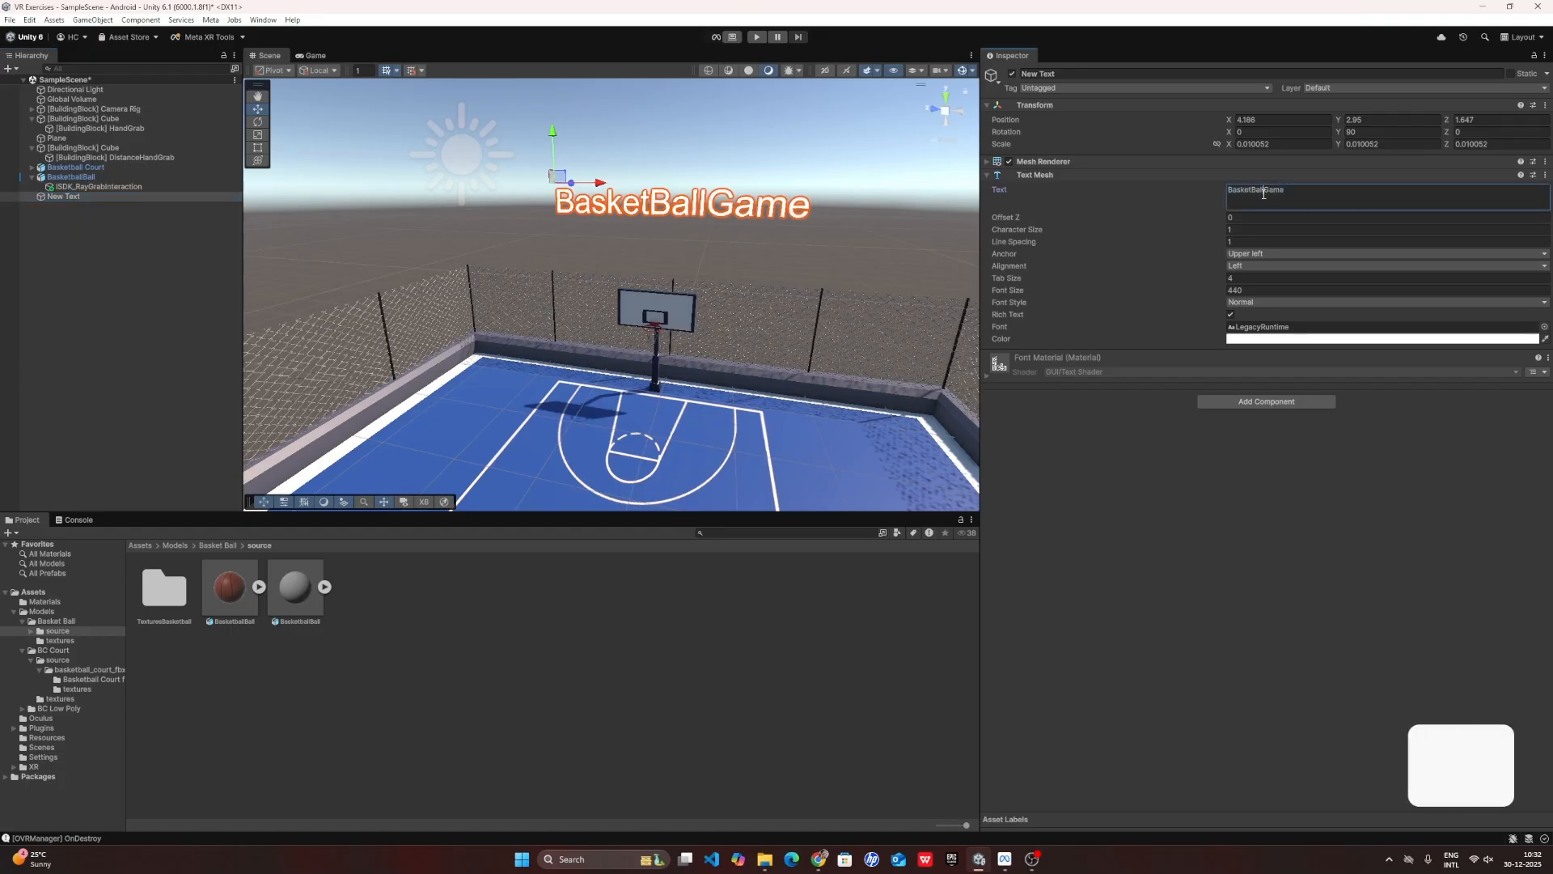
Create a new material named SkyBox in the project's Materials folder.
{"action": "left_click", "coordinate": [150, 544]}
{"action": "double_click", "coordinate": [173, 600]}
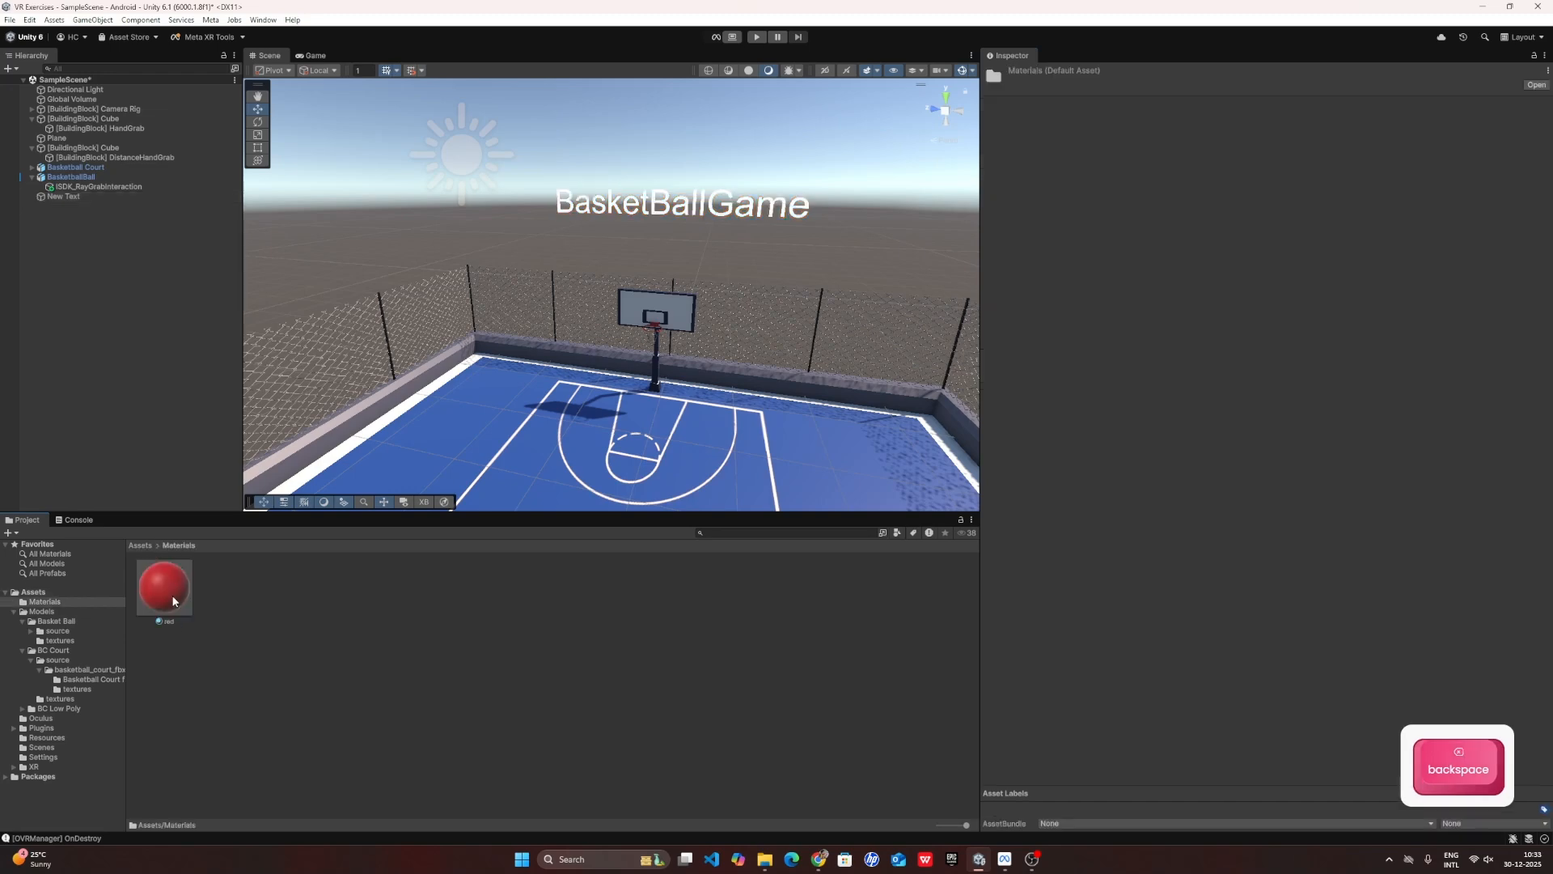
{"action": "right_click", "coordinate": [297, 615]}
{"action": "mouse_move", "coordinate": [388, 286]}
{"action": "left_click", "coordinate": [523, 299]}
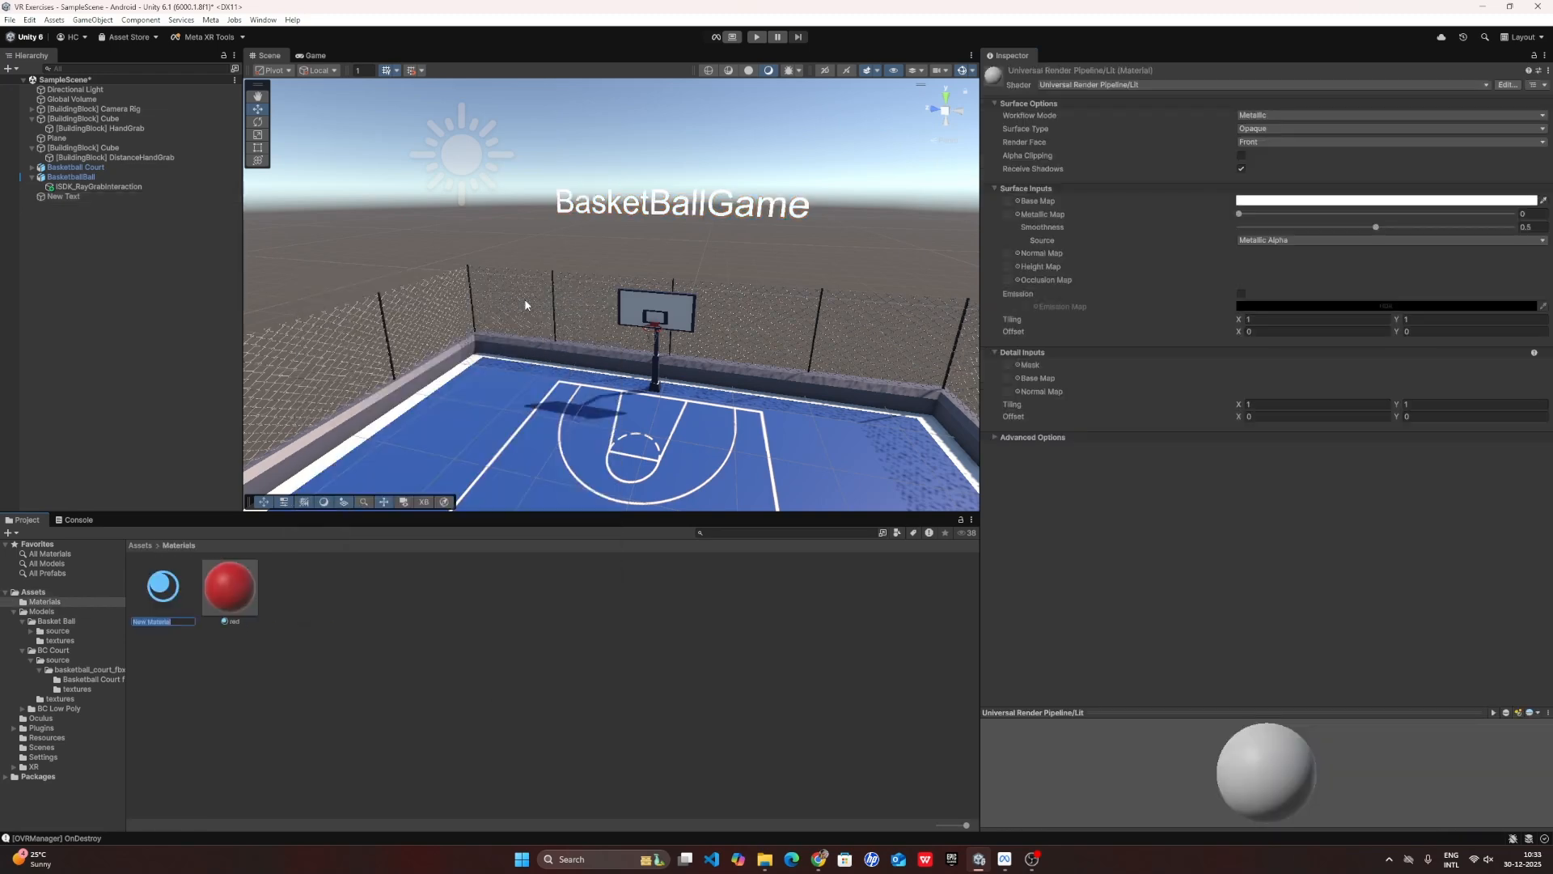
{"action": "type", "text": "SkyBox"}
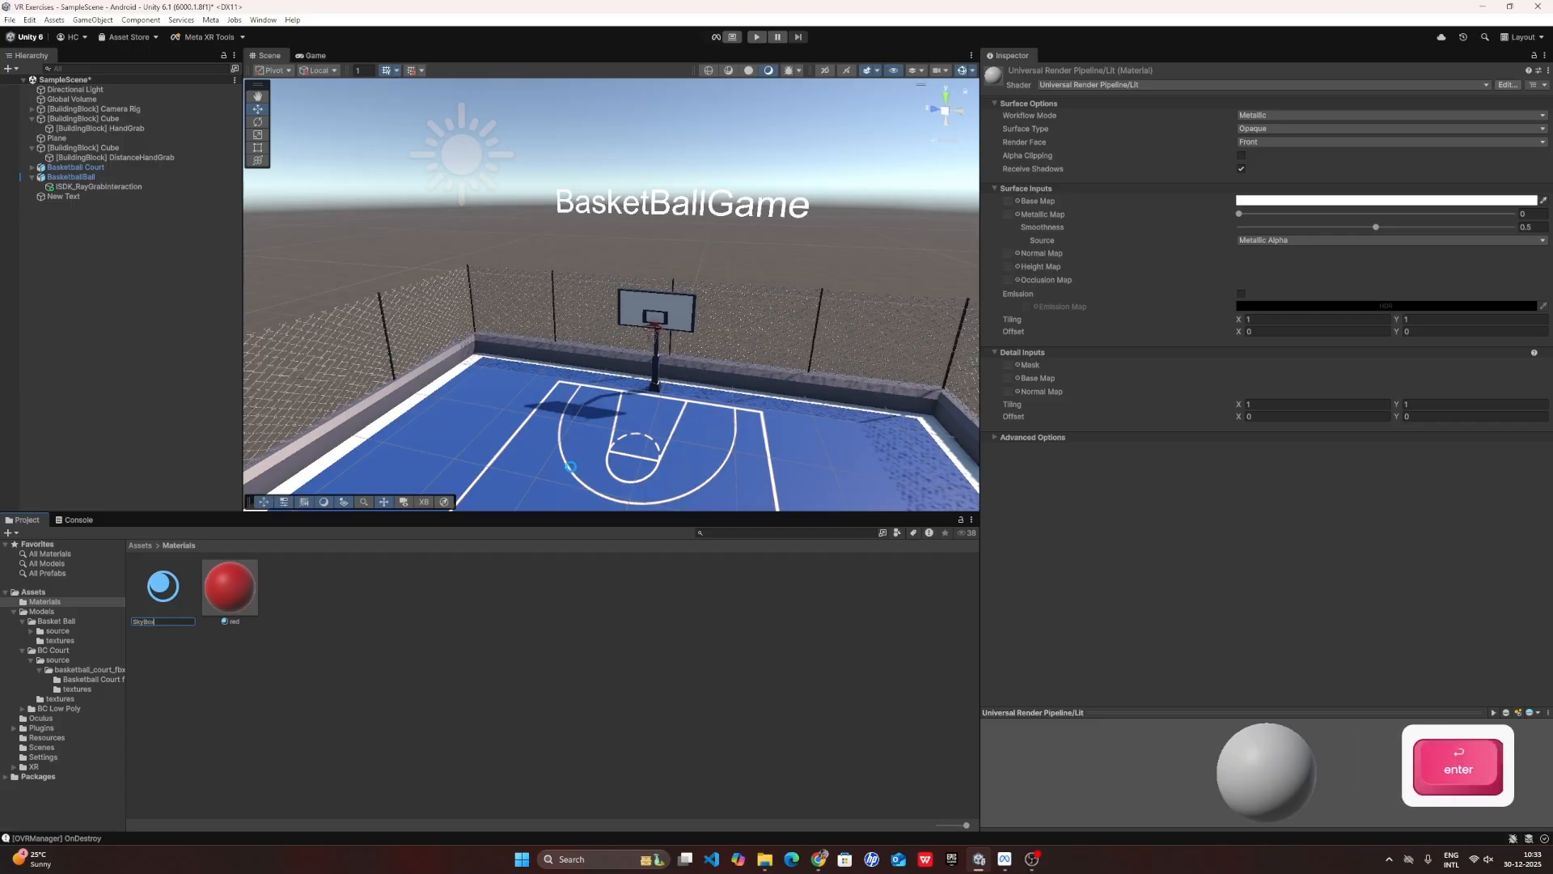
{"action": "key", "text": "Return"}
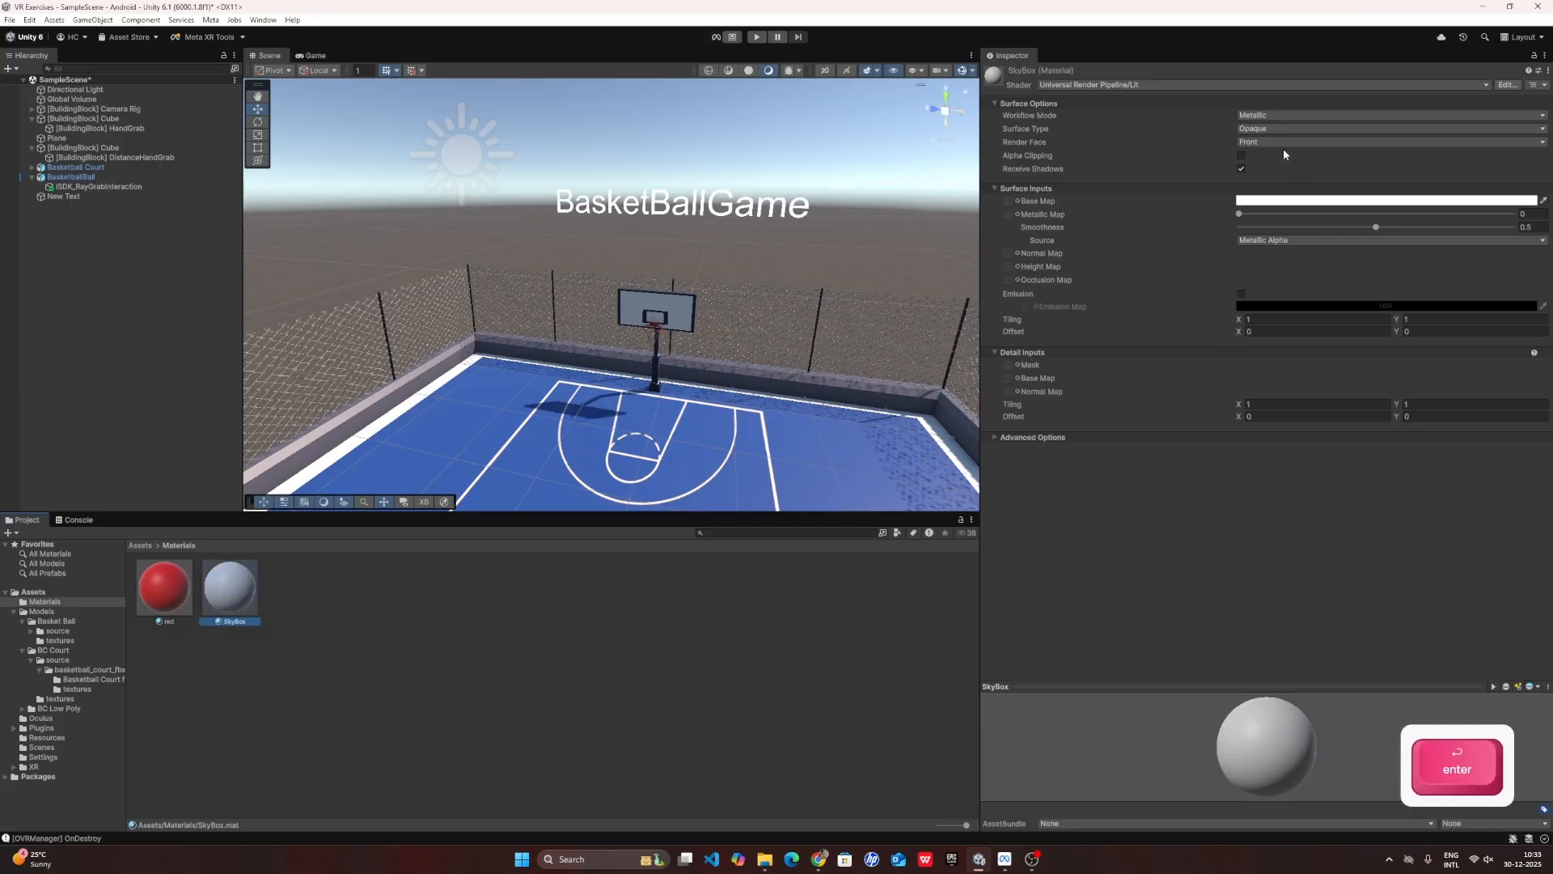
Change the SkyBox material's shader to Skybox/Procedural.
{"action": "left_click", "coordinate": [1128, 85]}
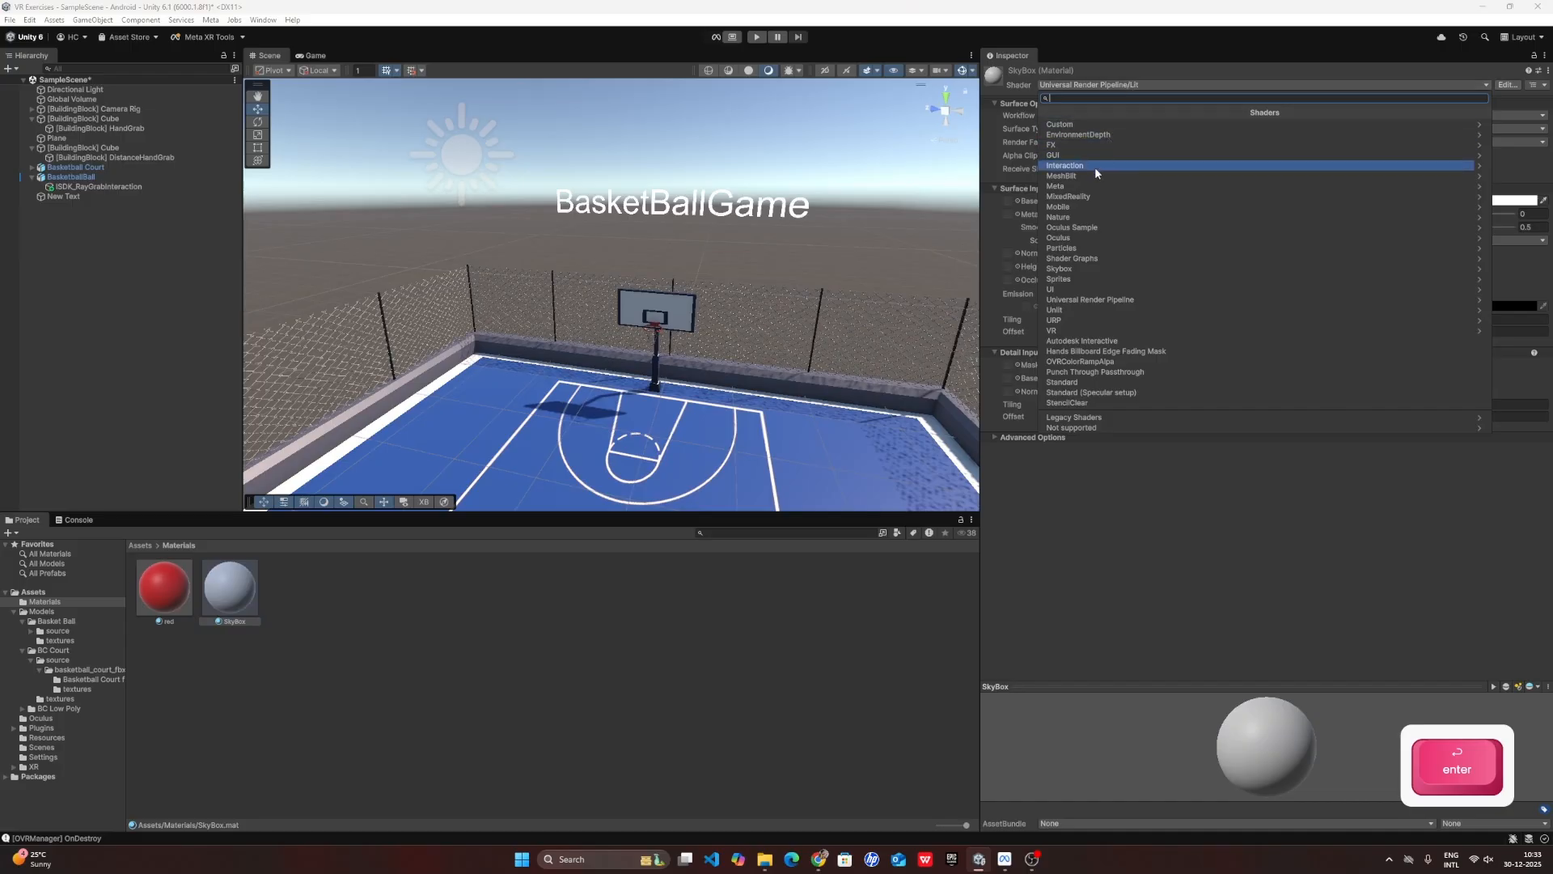
{"action": "left_click", "coordinate": [1079, 269]}
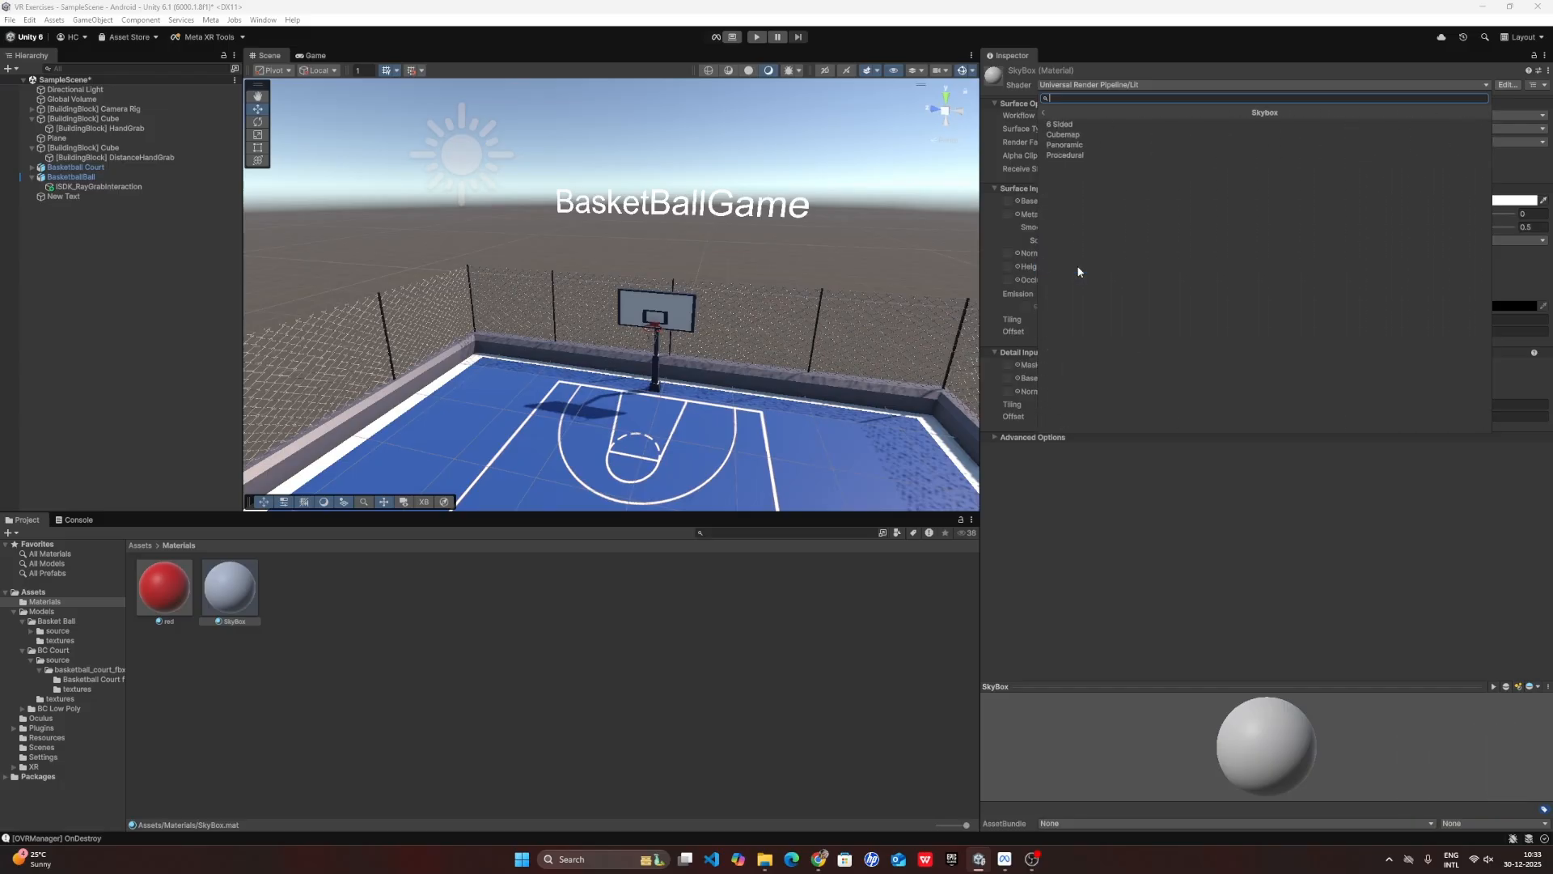
{"action": "left_click", "coordinate": [1072, 156]}
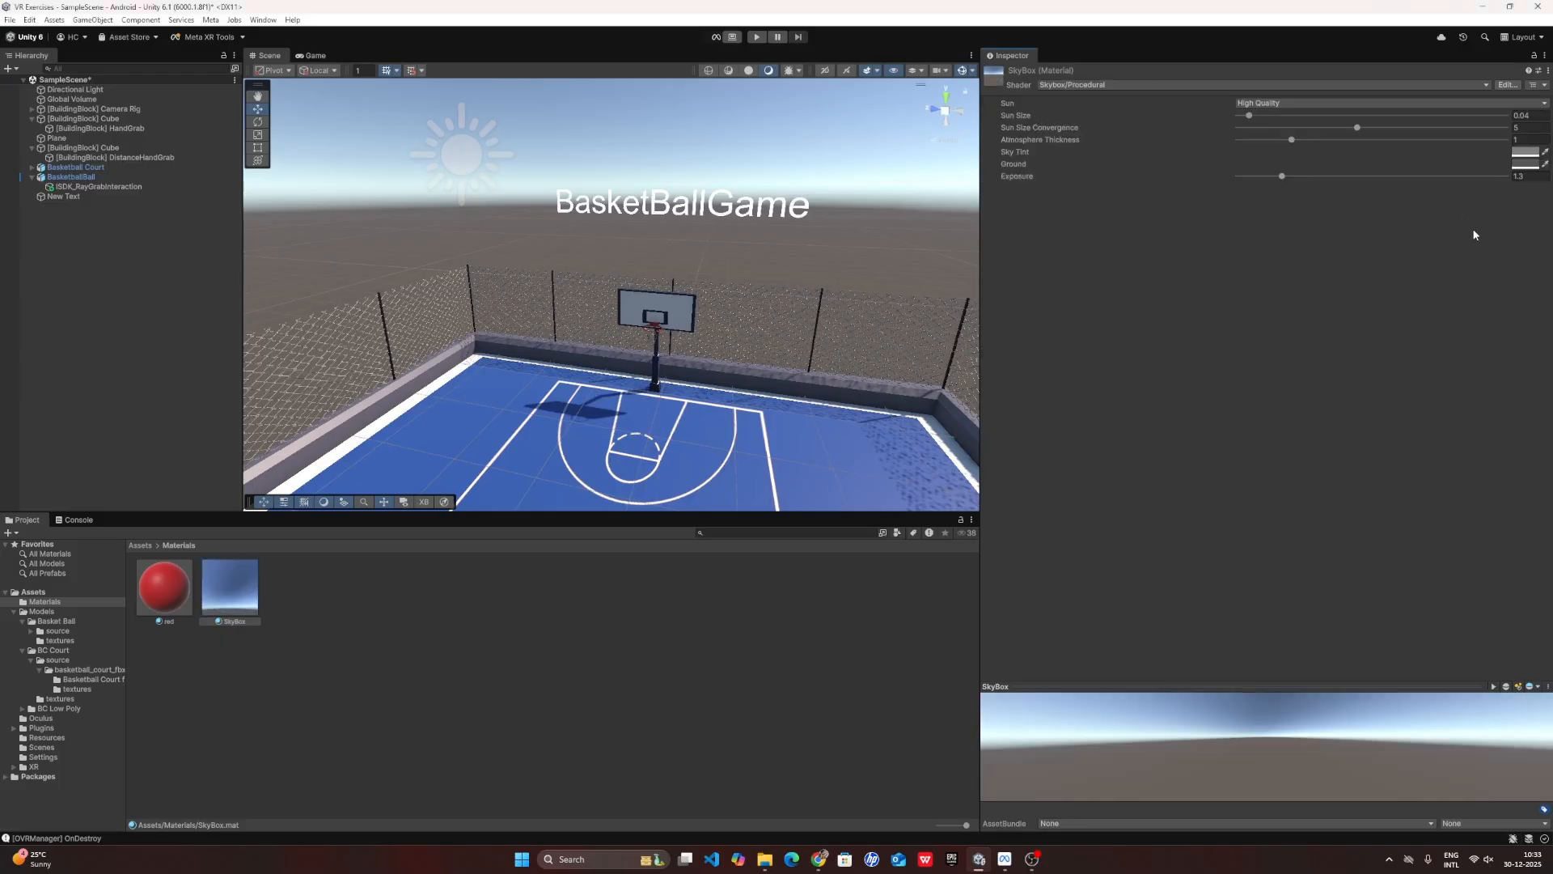
Set the SkyBox material's sky tint to bright green, 83FF51.
{"action": "left_click", "coordinate": [1525, 151]}
{"action": "left_click", "coordinate": [1467, 193]}
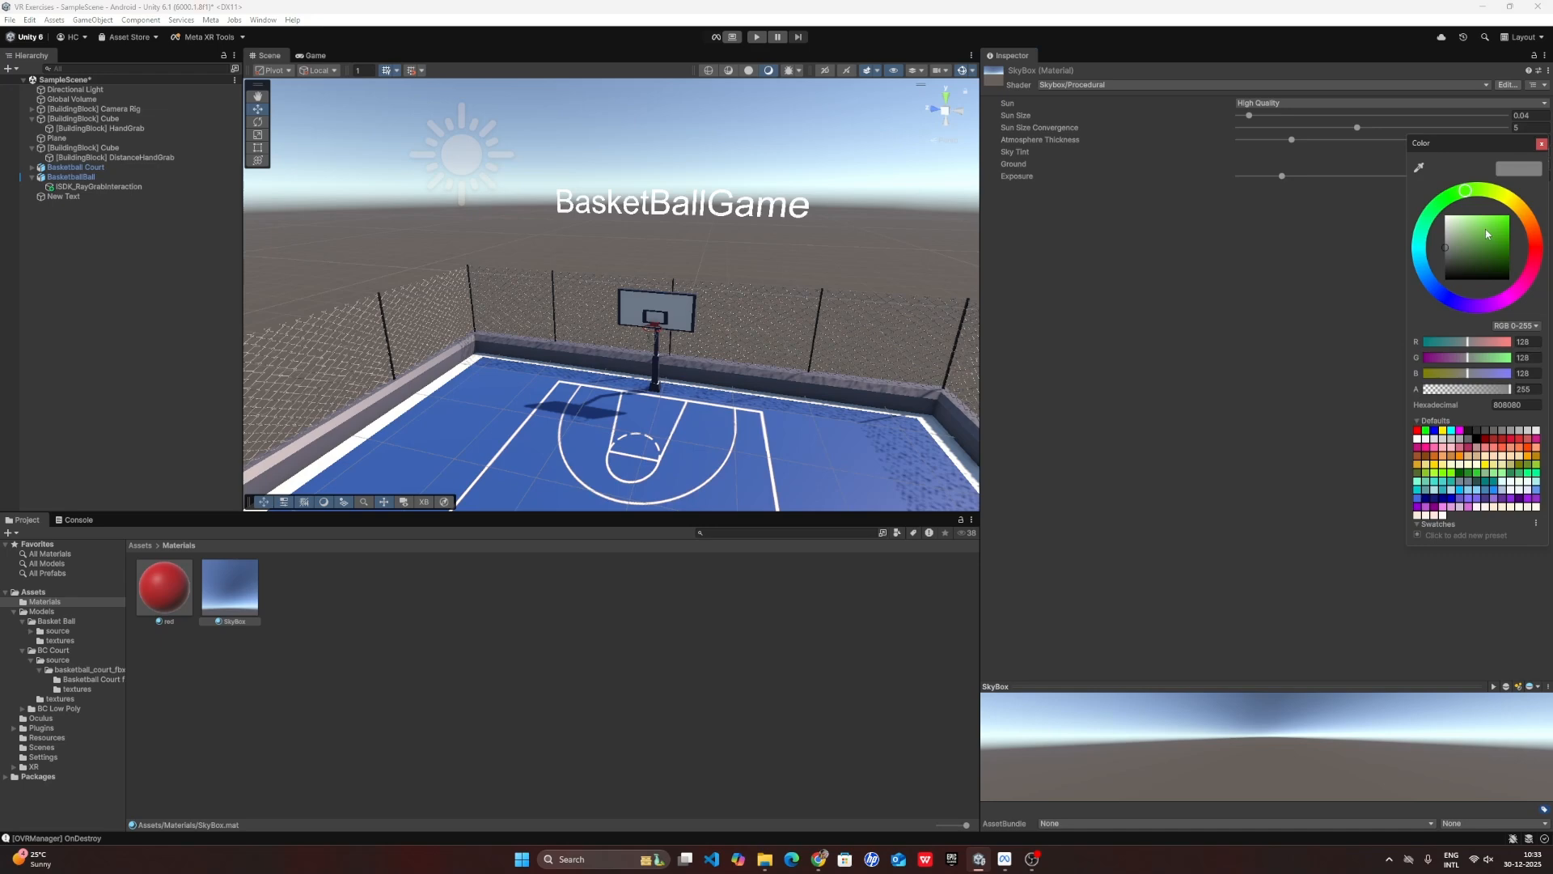
{"action": "left_click", "coordinate": [1488, 214]}
{"action": "left_click", "coordinate": [1362, 230]}
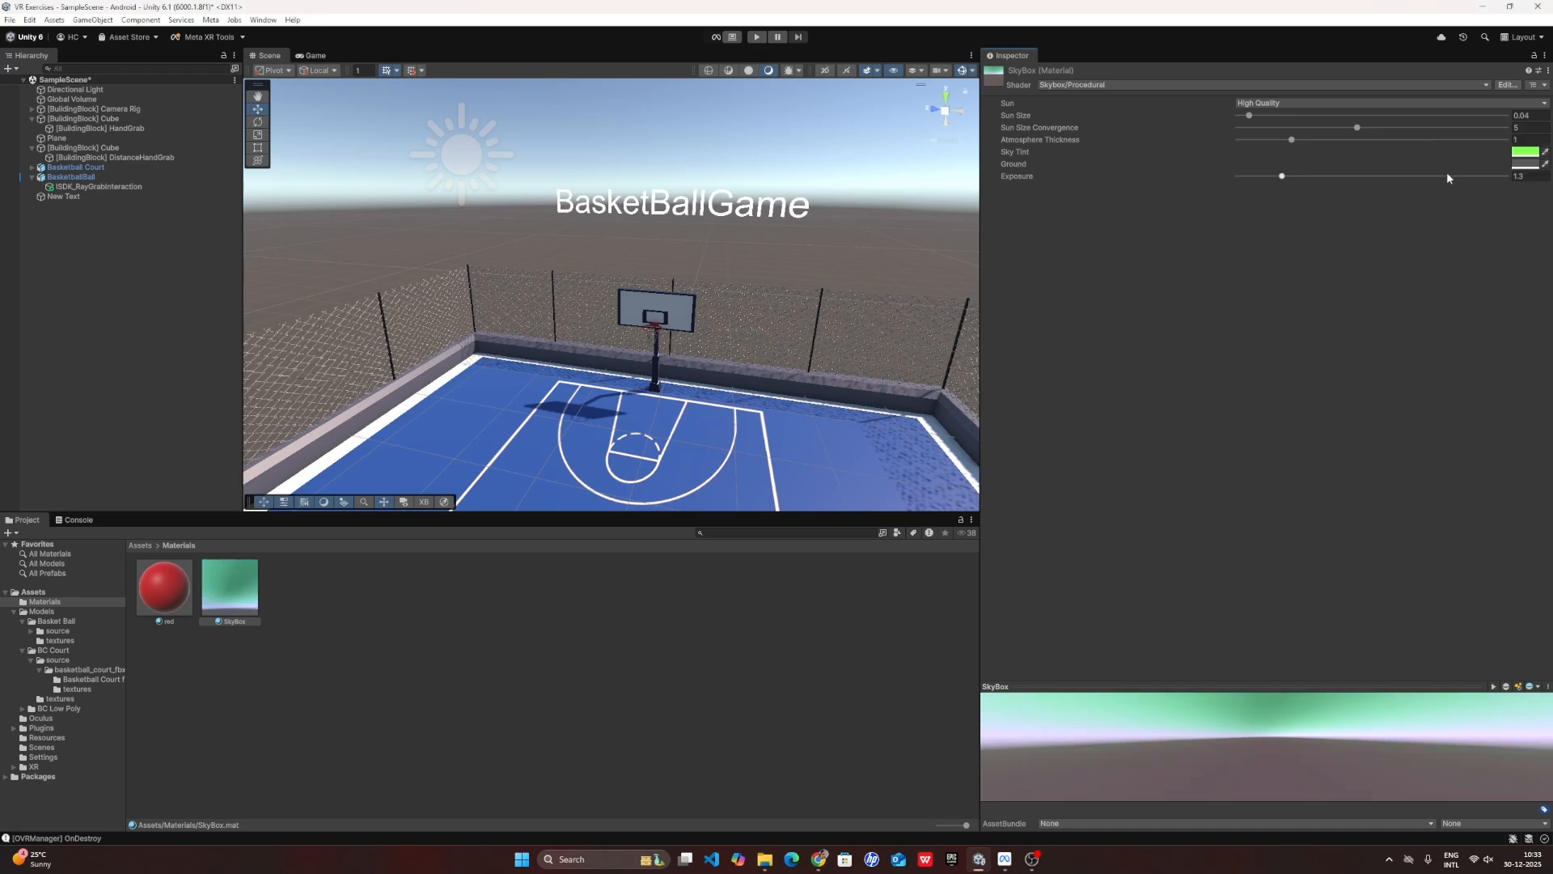
Set the SkyBox material's ground colour to a pale cream.
{"action": "left_click", "coordinate": [1521, 163]}
{"action": "mouse_move", "coordinate": [1532, 239]}
{"action": "left_mouse_down"}
{"action": "mouse_move", "coordinate": [1510, 207]}
{"action": "mouse_move", "coordinate": [1452, 231]}
{"action": "left_mouse_up"}
{"action": "left_click", "coordinate": [1488, 229]}
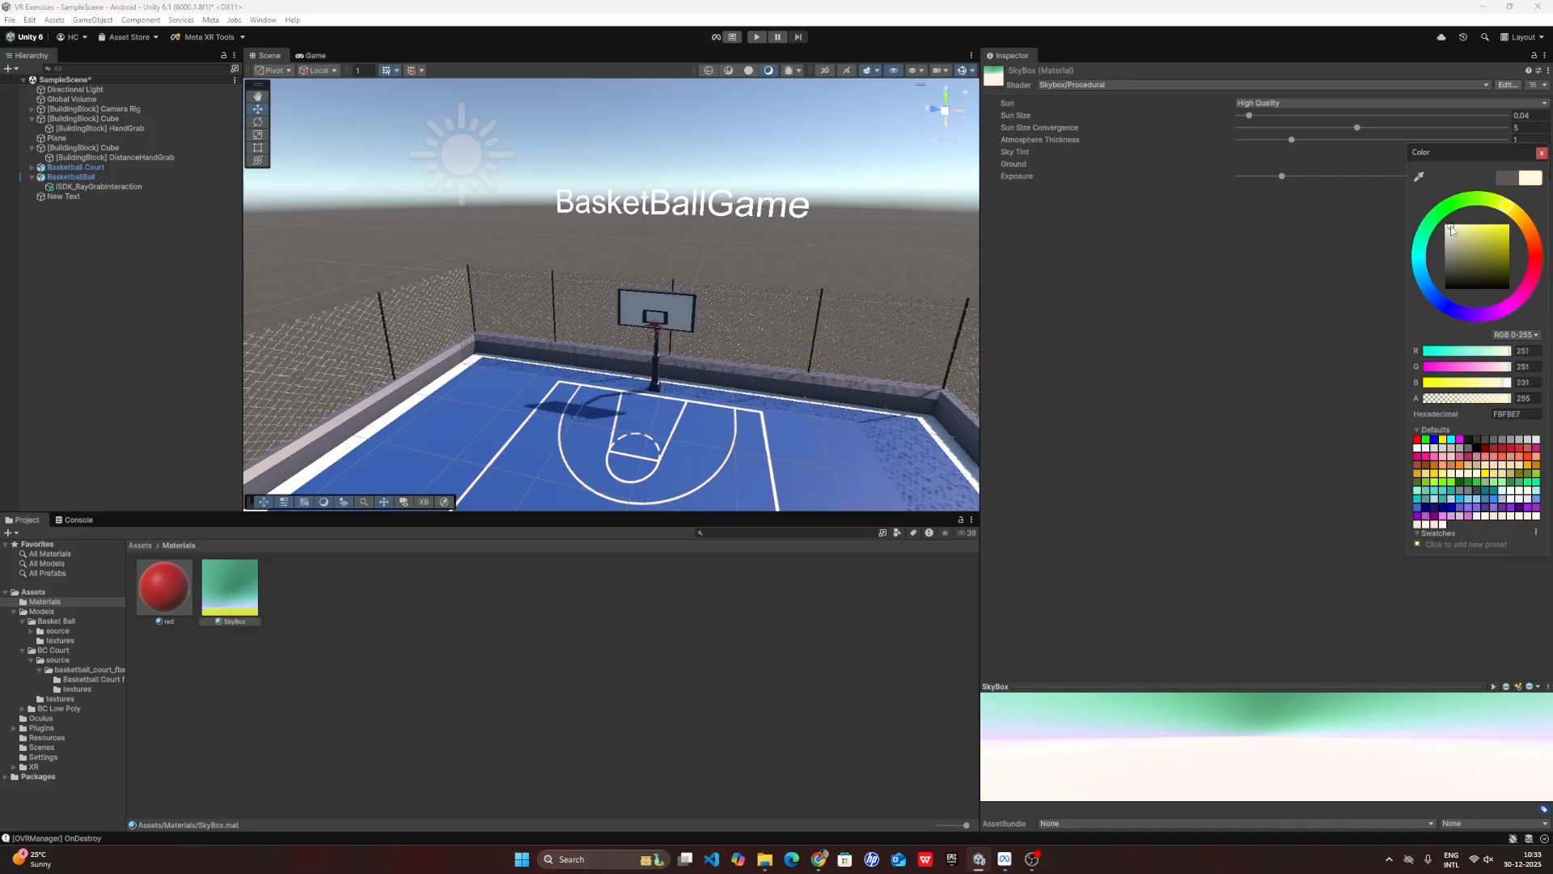
{"action": "left_click", "coordinate": [1541, 153]}
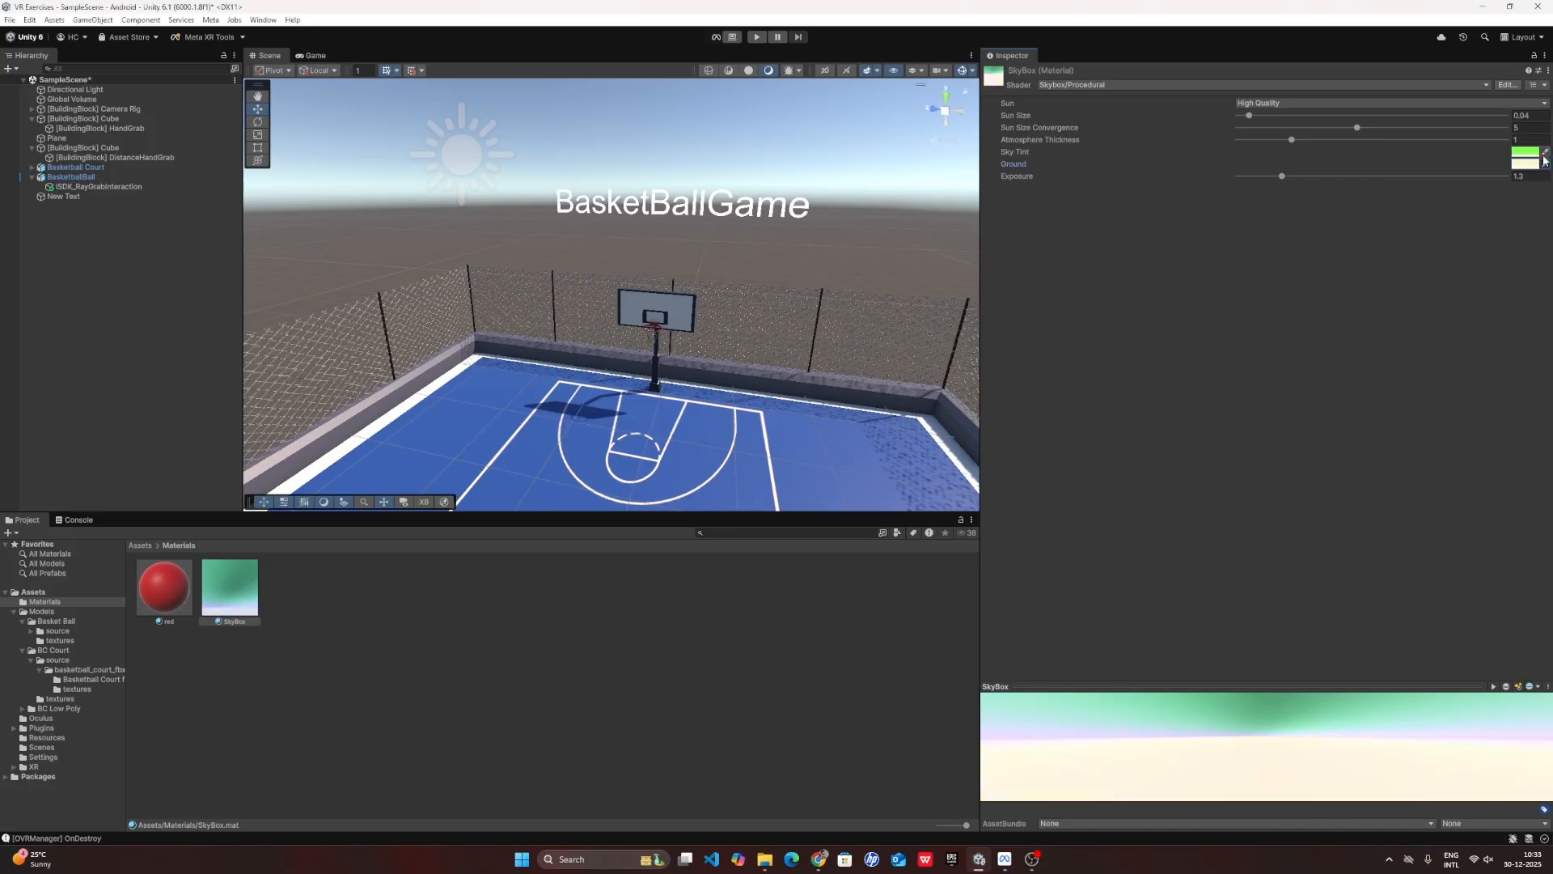
Apply the SkyBox material to the sky of the basketball court scene.
{"action": "left_click_drag", "start_coordinate": [251, 602], "coordinate": [437, 217]}
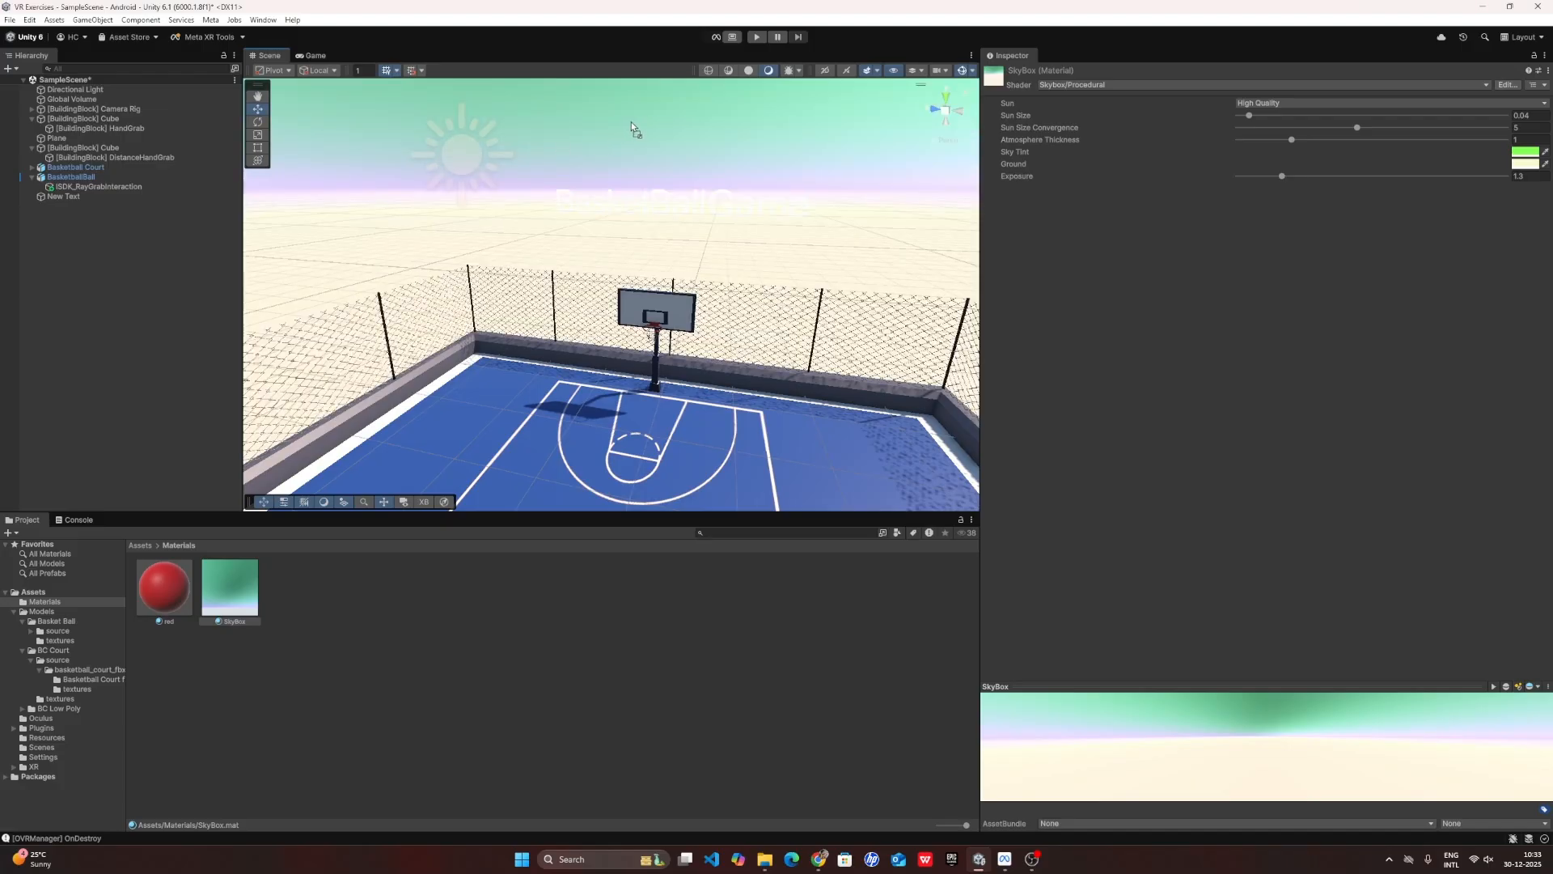
{"action": "key", "text": "q"}
{"action": "right_click_drag", "start_coordinate": [677, 343], "coordinate": [687, 214]}
{"action": "key", "text": "e"}
{"action": "key", "text": "s"}
{"action": "key", "text": "a"}
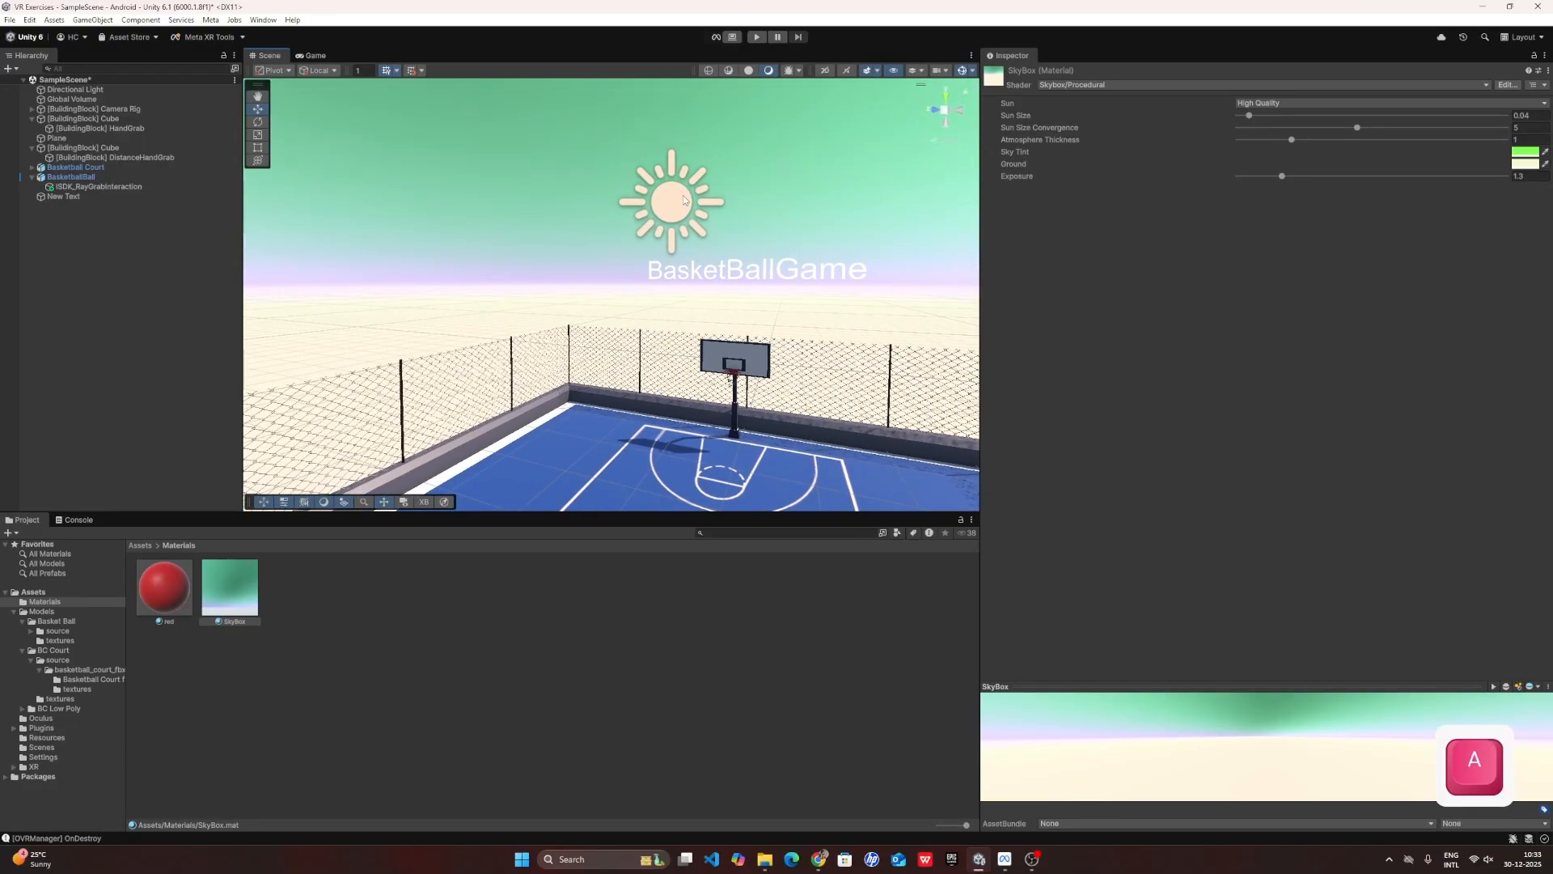
Toggle the Directional Light off and on to compare the scene's lighting, leaving it enabled.
{"action": "left_click", "coordinate": [684, 200]}
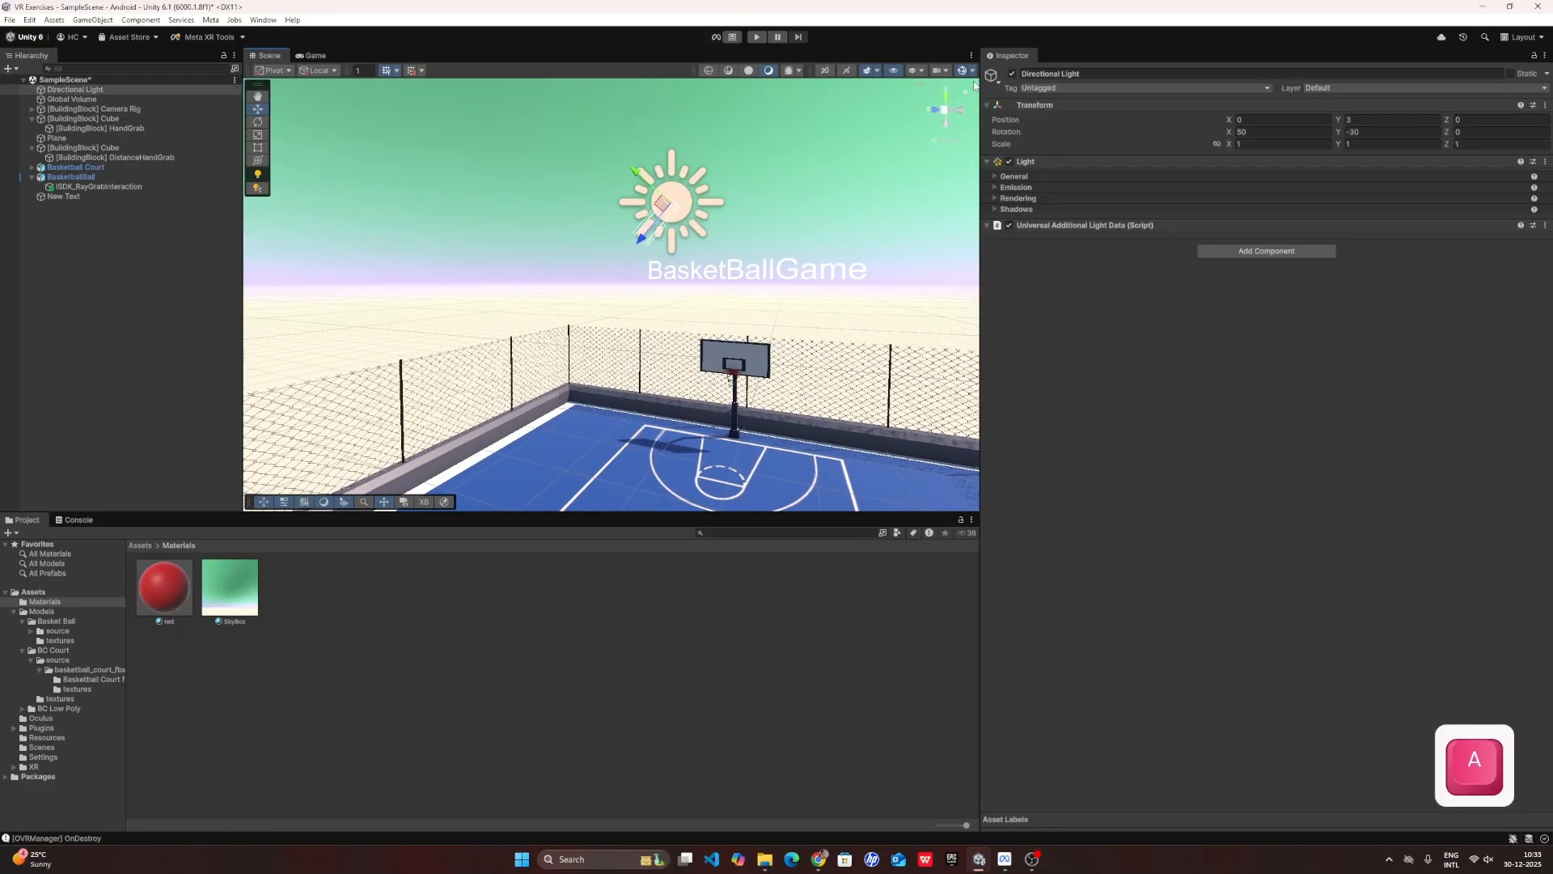
{"action": "left_click", "coordinate": [1011, 75]}
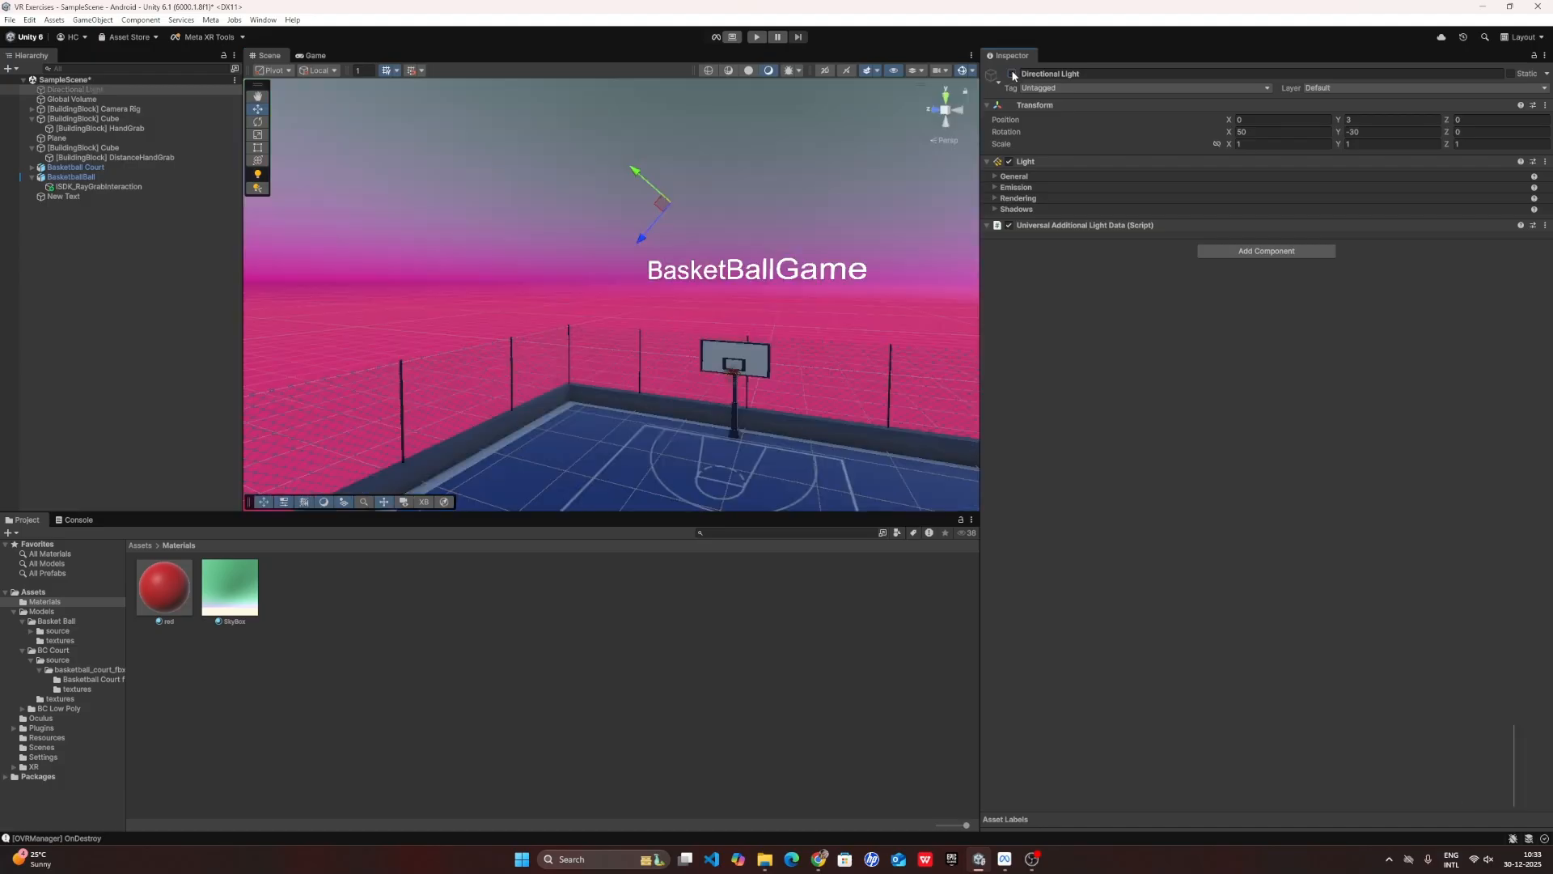
{"action": "right_click_drag", "start_coordinate": [581, 296], "coordinate": [635, 320]}
{"action": "key", "text": "q"}
{"action": "key", "text": "e"}
{"action": "key", "text": "w"}
{"action": "key", "text": "s"}
{"action": "key", "text": "e"}
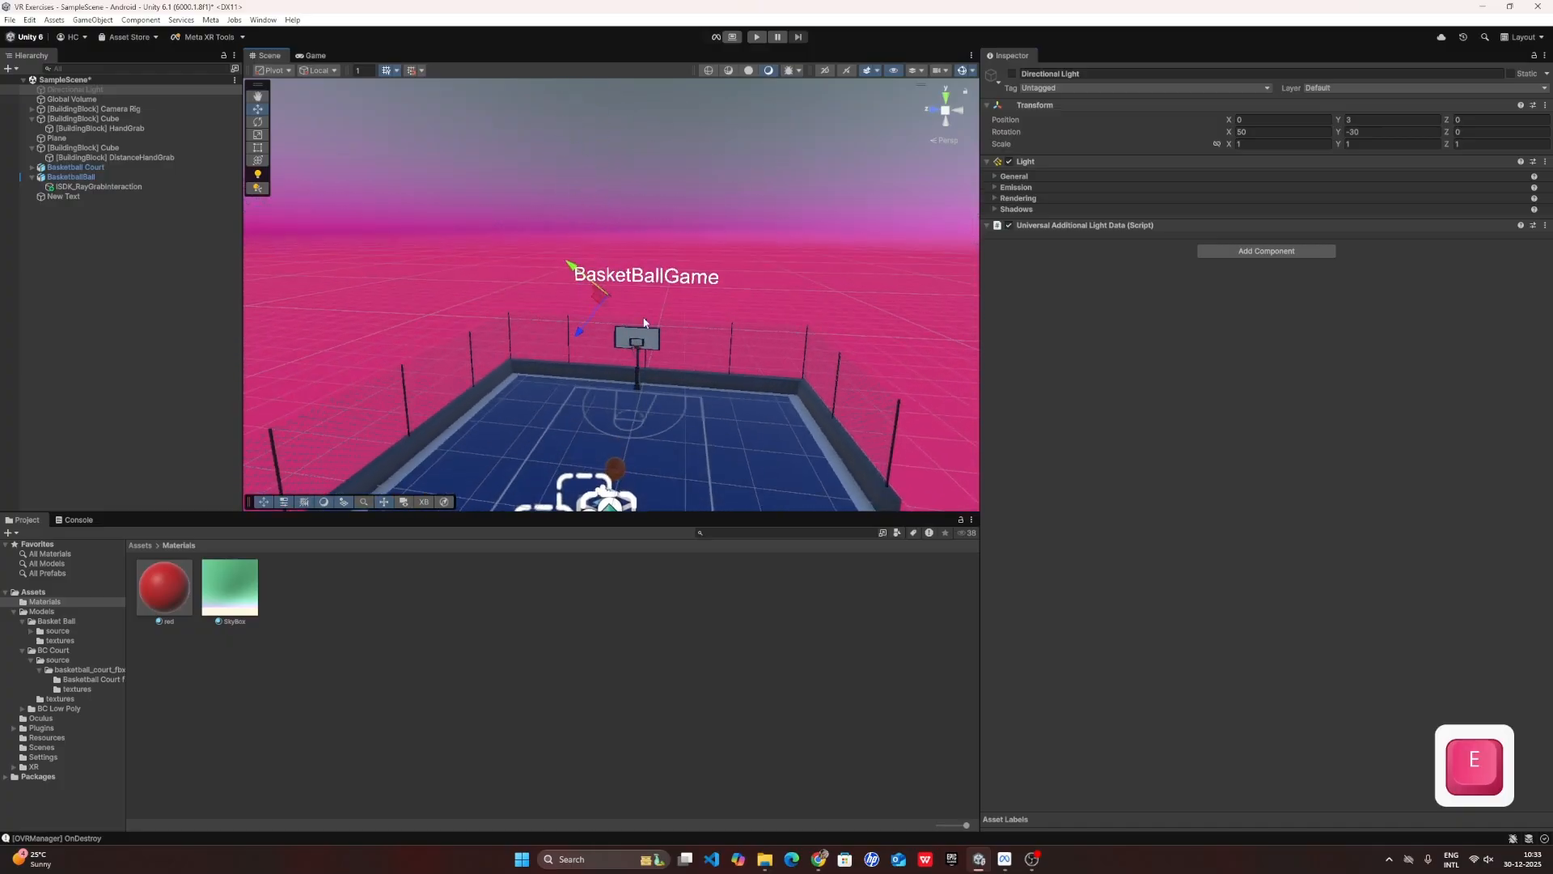
{"action": "left_click", "coordinate": [1012, 74]}
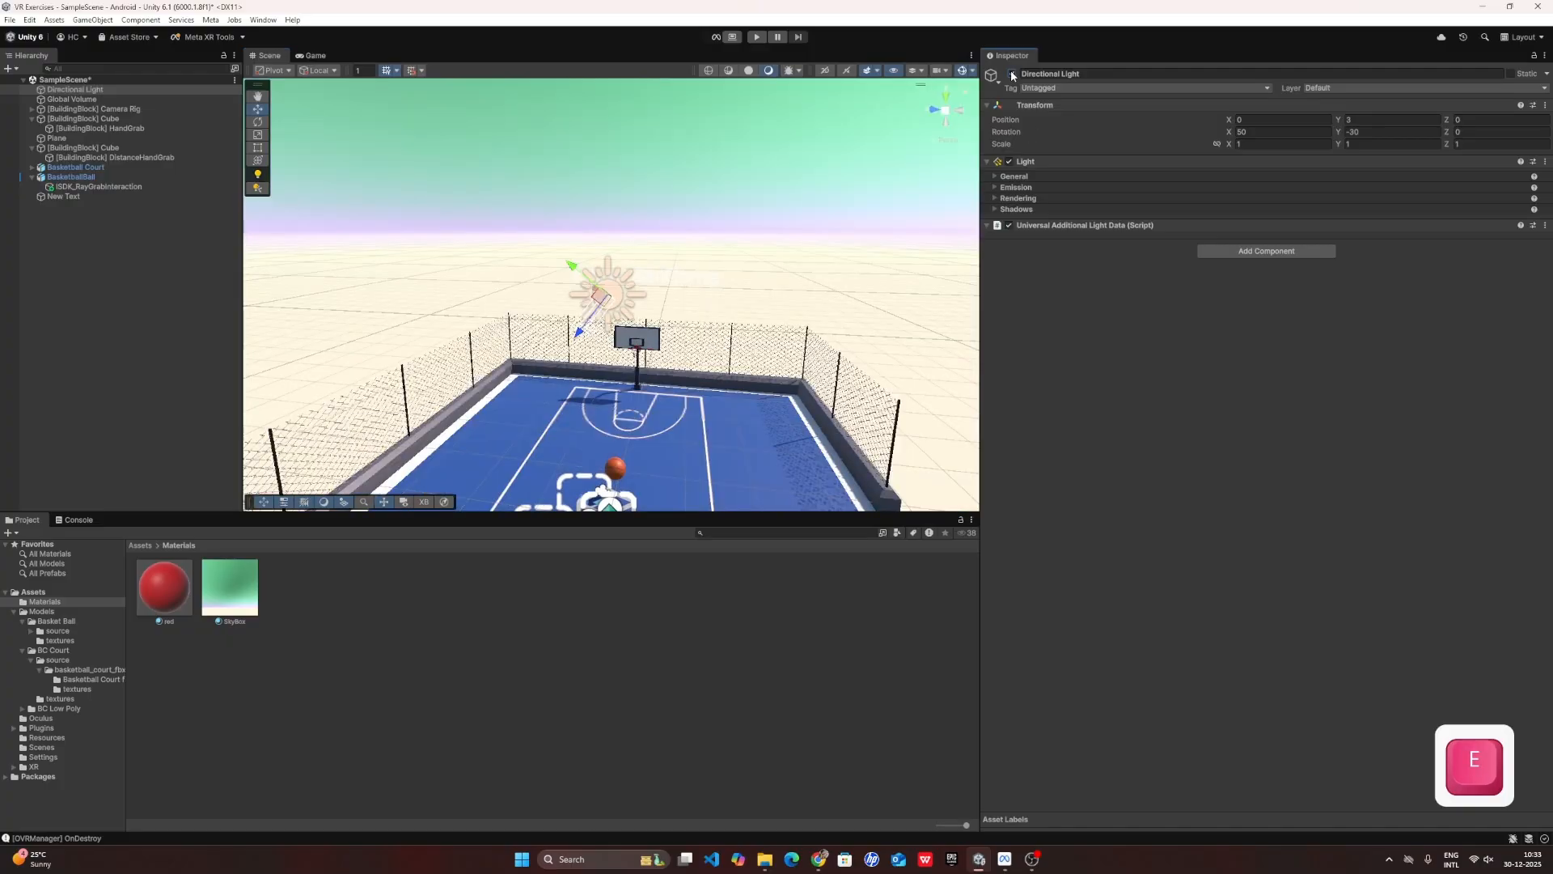
{"action": "left_click", "coordinate": [1012, 74]}
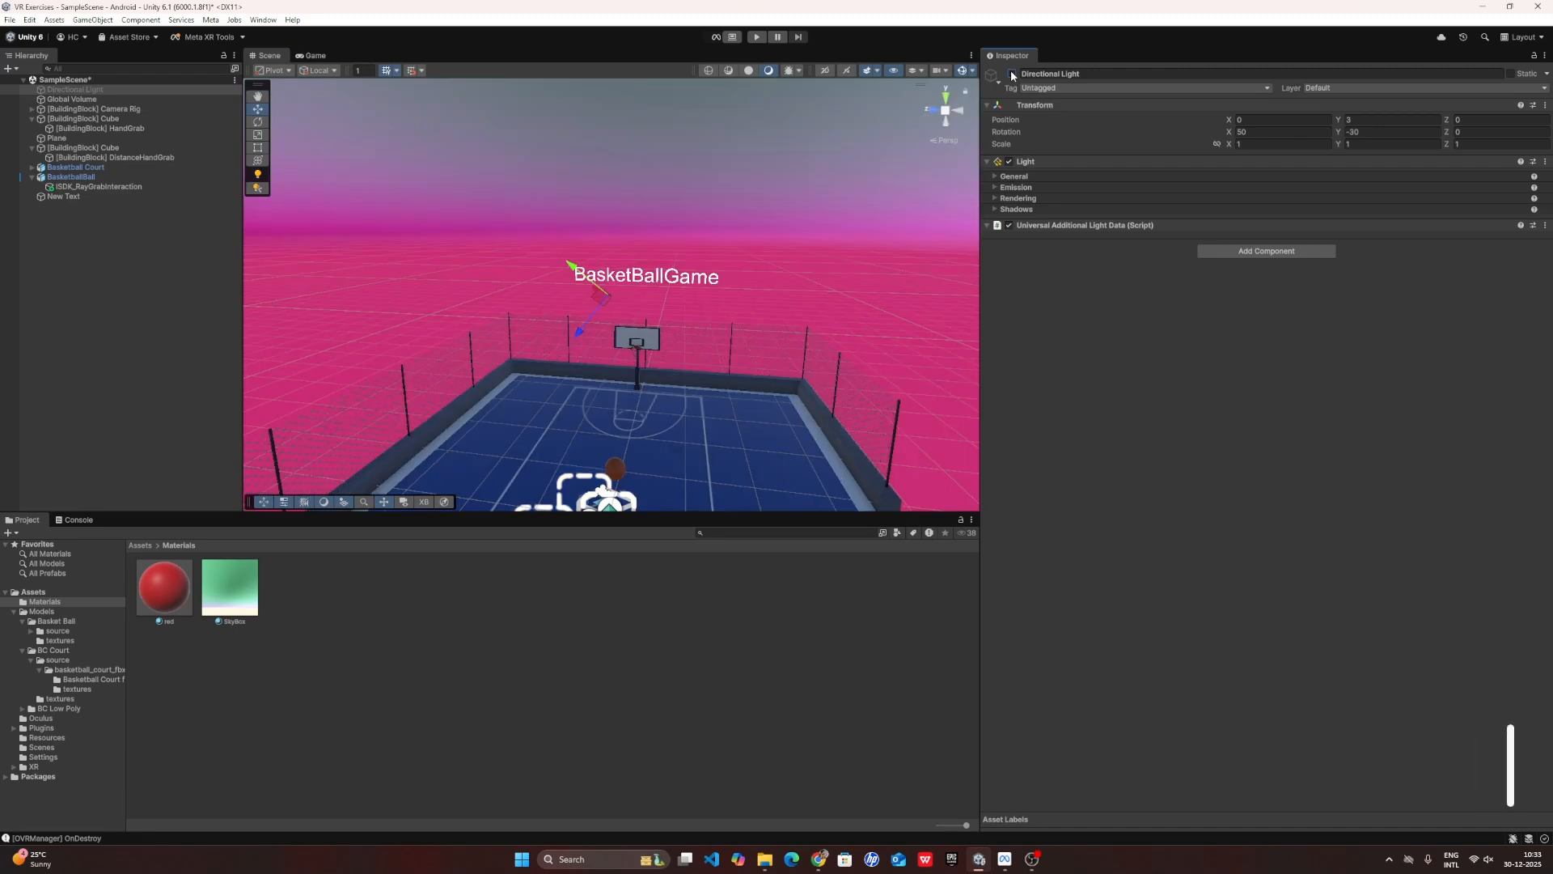
{"action": "left_click", "coordinate": [1012, 74]}
{"action": "right_click_drag", "start_coordinate": [652, 278], "coordinate": [728, 280]}
{"action": "key", "text": "s"}
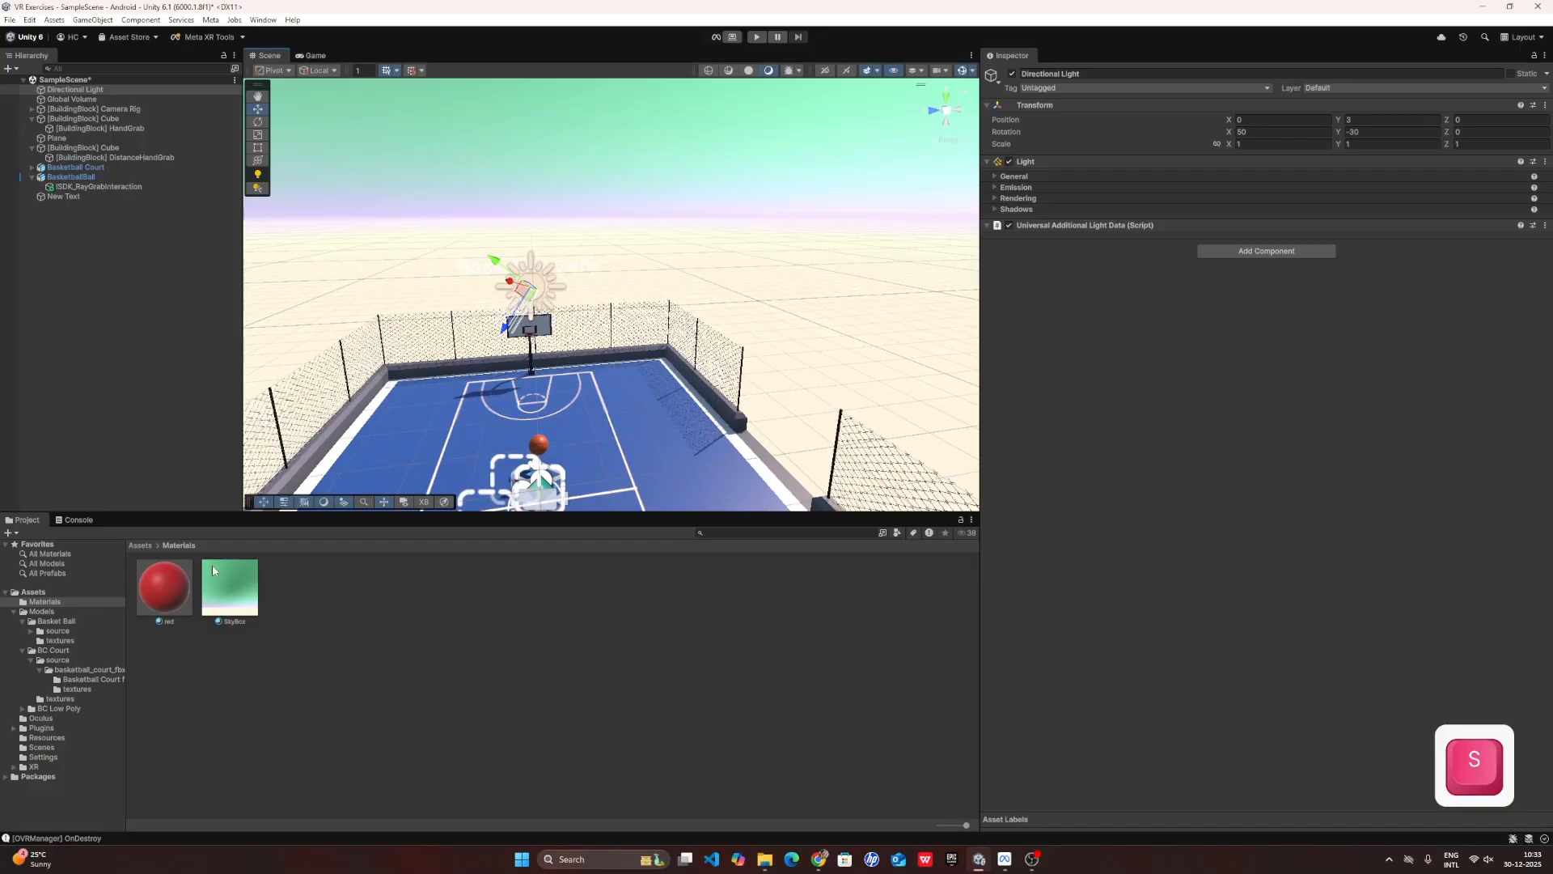
On the SkyBox material, set sun size to 1, sun size convergence to about 6.16, atmosphere thickness to about 0.61 and exposure to about 0.94.
{"action": "left_click", "coordinate": [230, 587]}
{"action": "left_click_drag", "start_coordinate": [1280, 178], "coordinate": [1269, 143]}
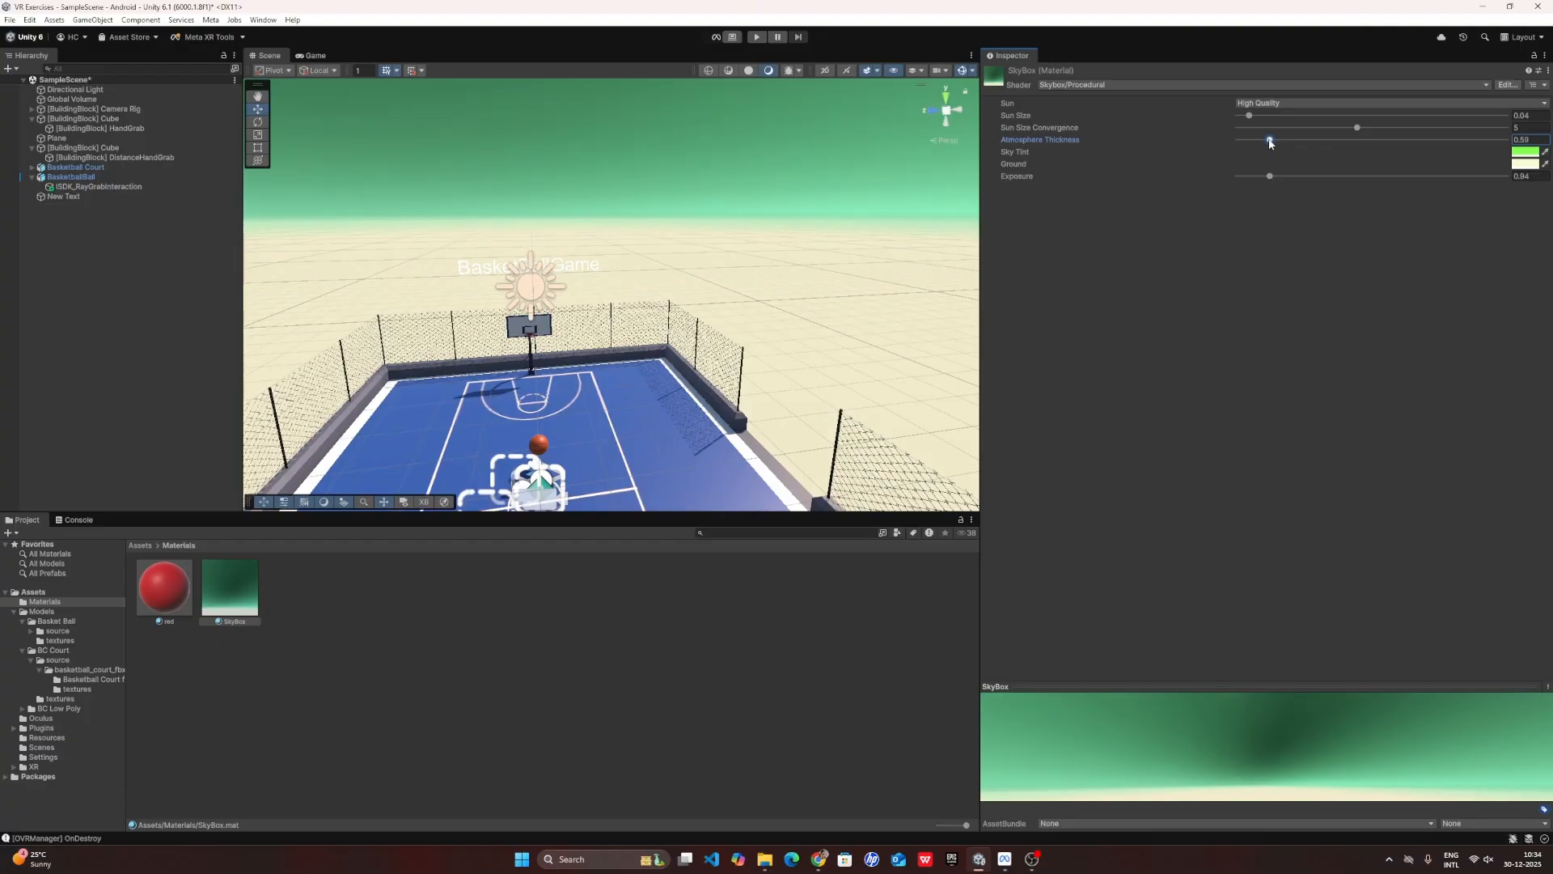
{"action": "left_click_drag", "start_coordinate": [1366, 127], "coordinate": [1367, 129]}
{"action": "left_click_drag", "start_coordinate": [1253, 114], "coordinate": [1532, 125]}
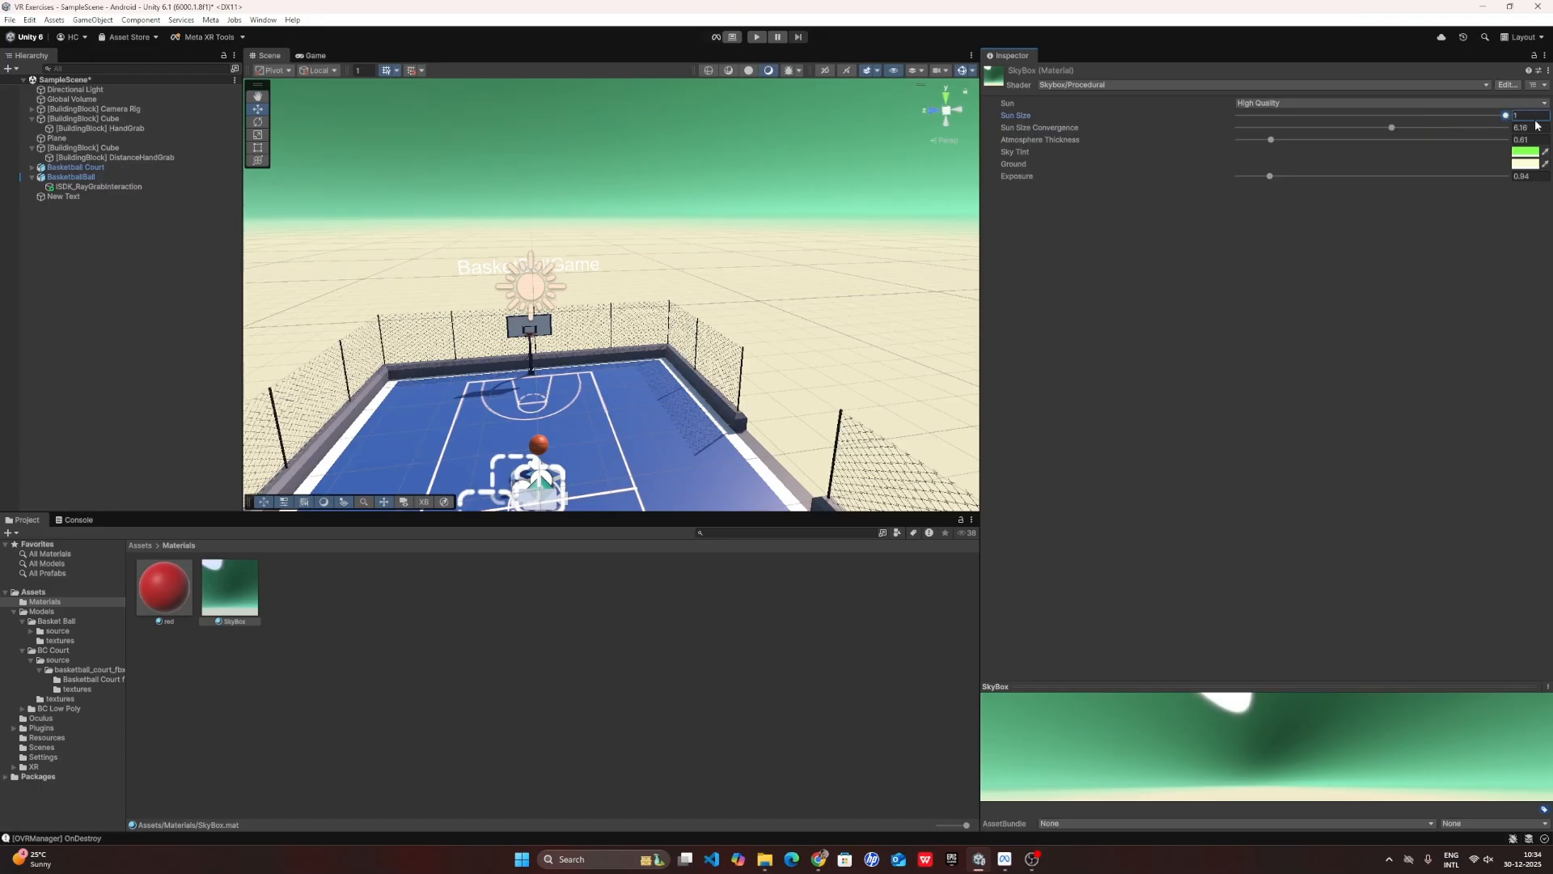
Rotate the Directional Light to about X 20.3 and Y -4.
{"action": "right_click_drag", "start_coordinate": [634, 199], "coordinate": [489, 276]}
{"action": "key", "text": "w"}
{"action": "key", "text": "s"}
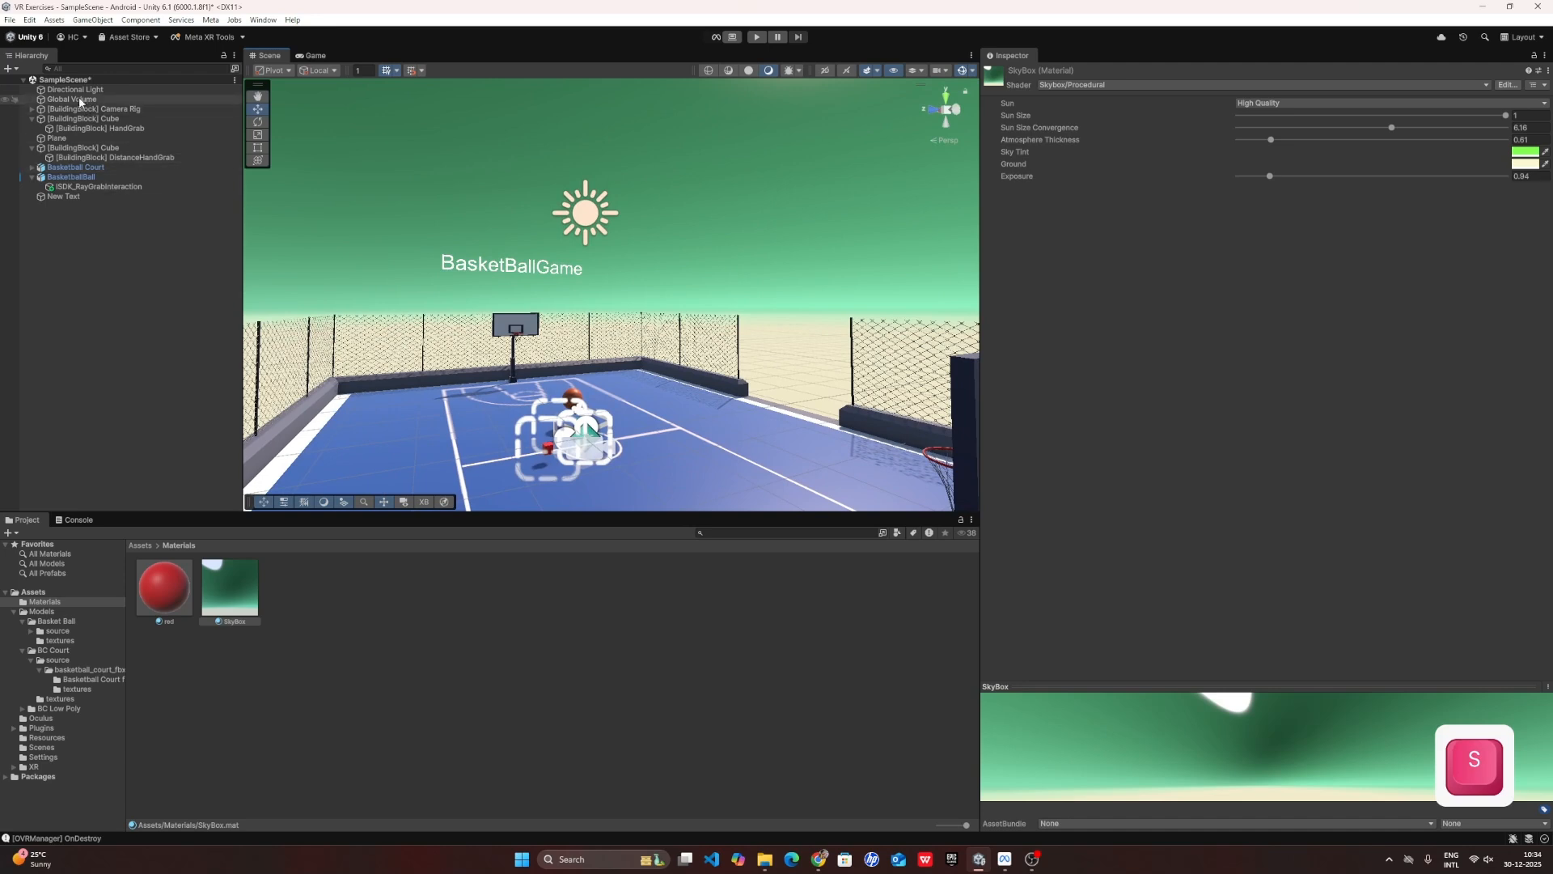
{"action": "left_click", "coordinate": [202, 99]}
{"action": "left_click", "coordinate": [206, 89]}
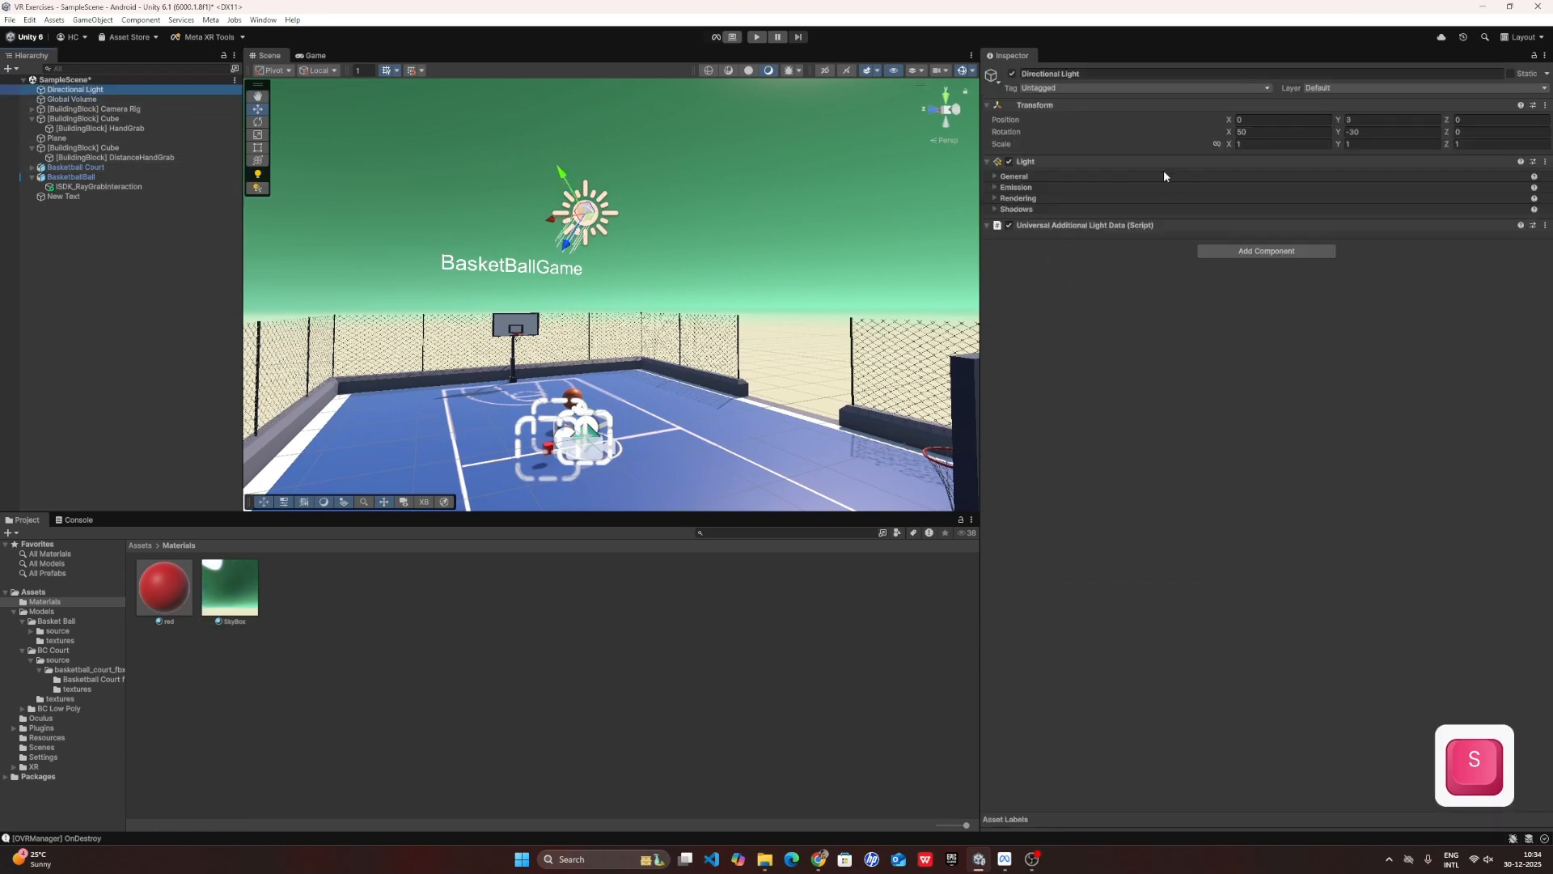
{"action": "left_click_drag", "start_coordinate": [1339, 132], "coordinate": [1343, 134]}
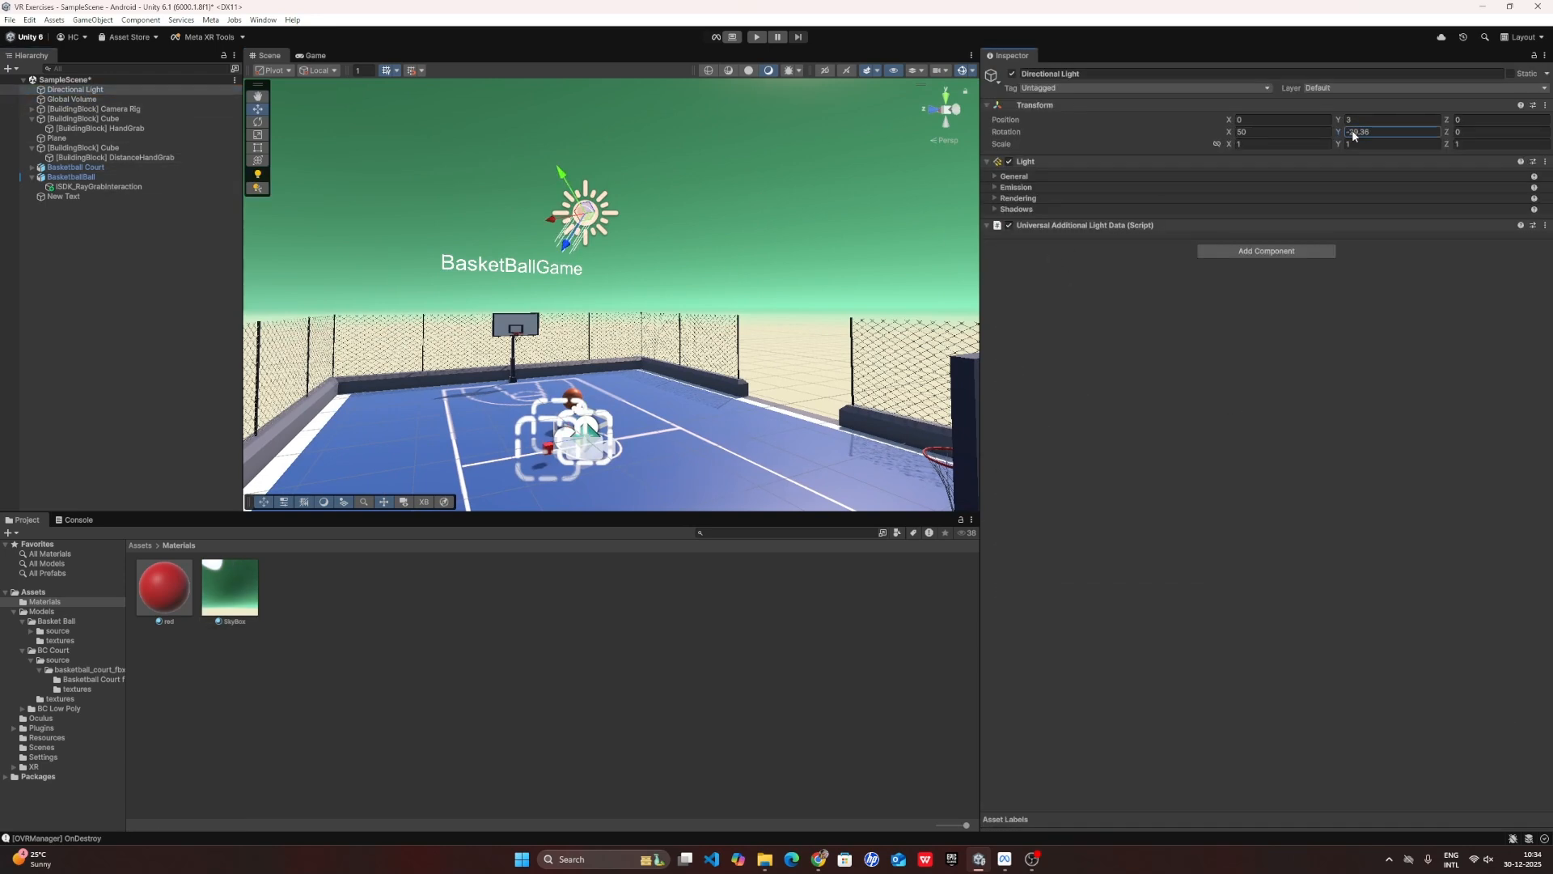
{"action": "left_click_drag", "start_coordinate": [1440, 144], "coordinate": [185, 175]}
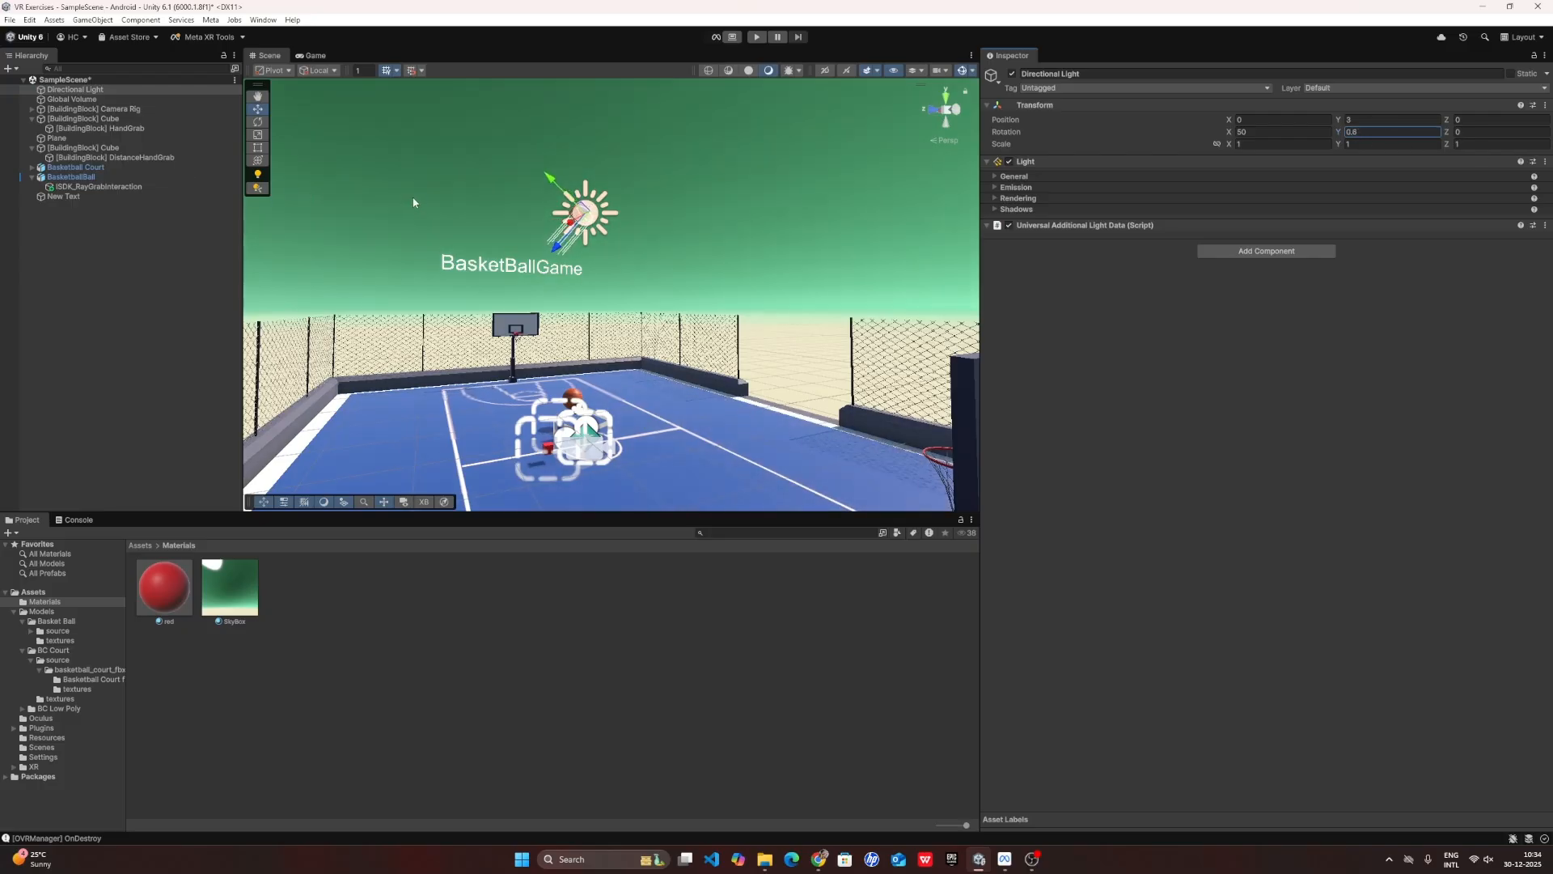
{"action": "left_click_drag", "start_coordinate": [1232, 132], "coordinate": [1120, 119]}
{"action": "right_click_drag", "start_coordinate": [697, 172], "coordinate": [526, 254]}
{"action": "key", "text": "d"}
{"action": "key", "text": "w"}
{"action": "key", "text": "e"}
{"action": "key", "text": "w"}
{"action": "key", "text": "s"}
{"action": "key", "text": "w"}
{"action": "key", "text": "s"}
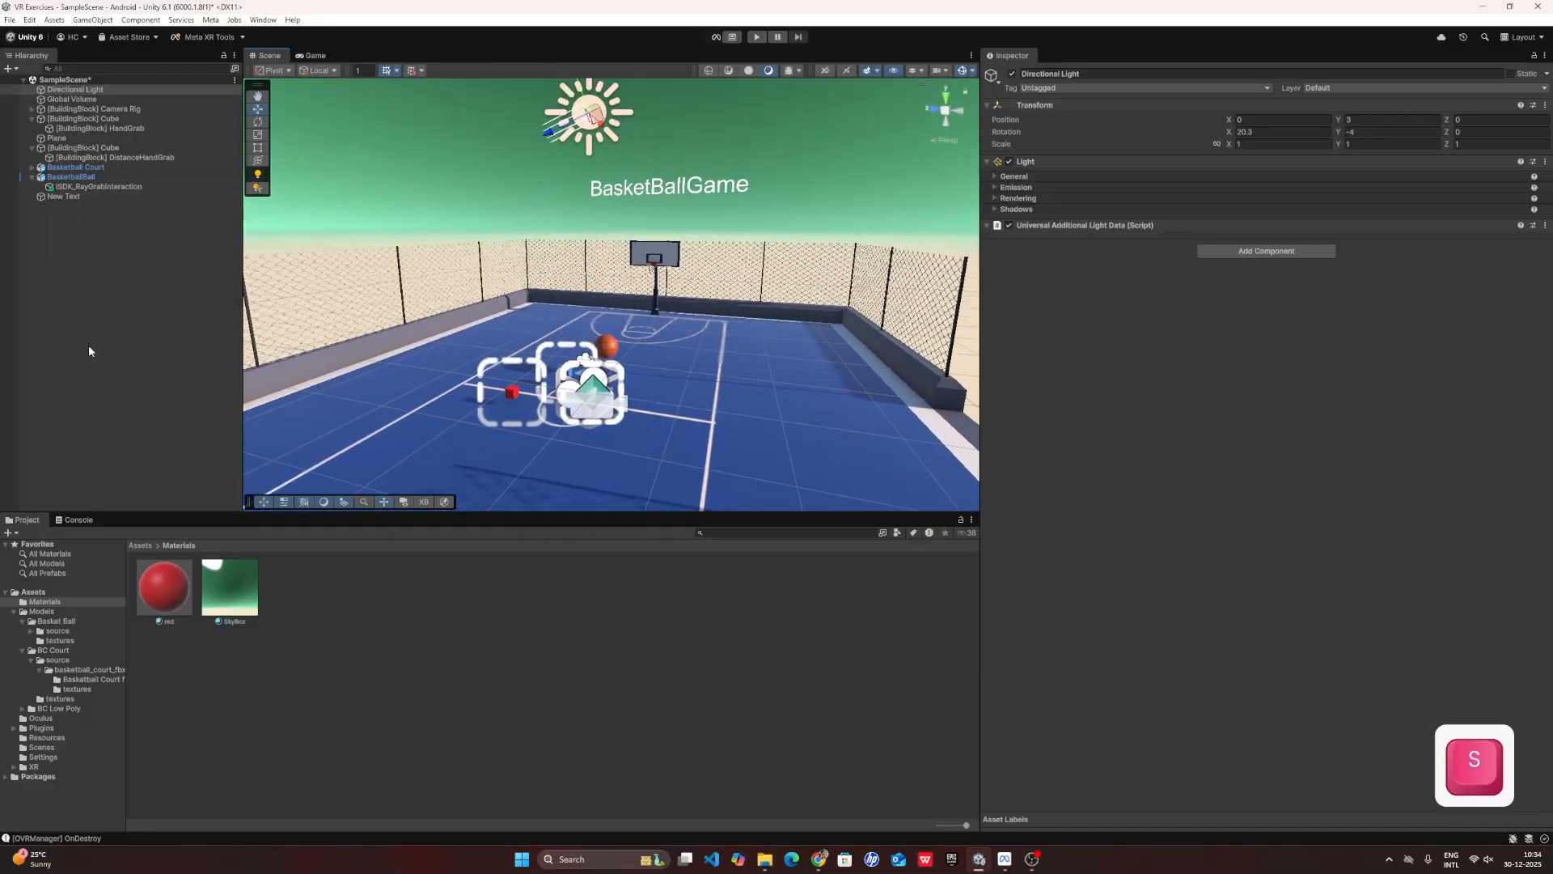
Change the SkyBox material's sky tint to magenta FF00E1 and its ground colour to light grey D7D7D7.
{"action": "left_click", "coordinate": [253, 601]}
{"action": "left_click", "coordinate": [1519, 153]}
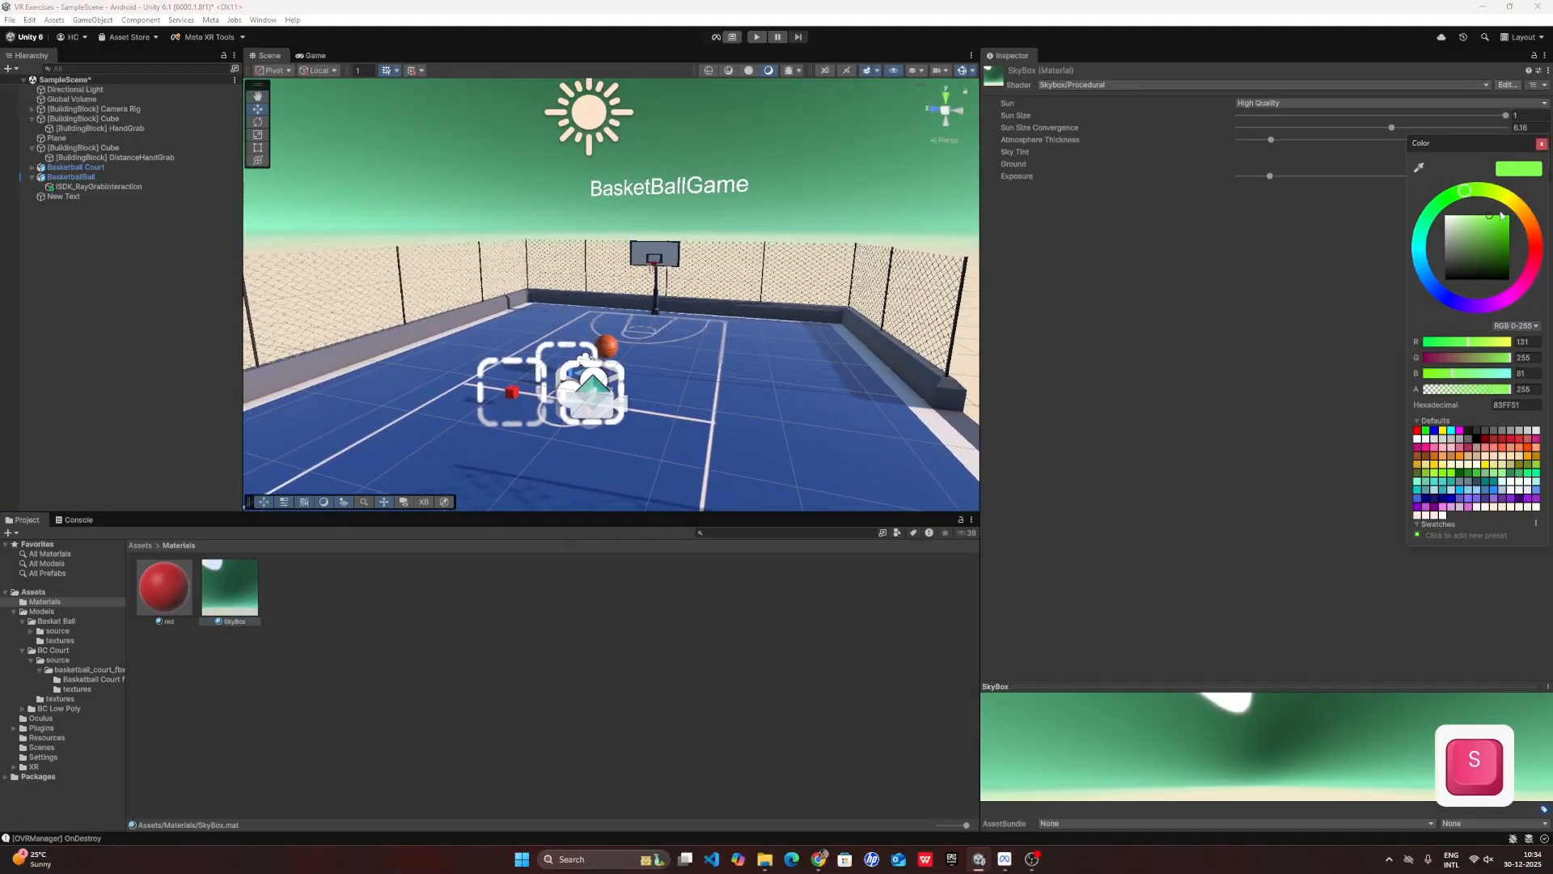
{"action": "left_click", "coordinate": [1501, 301]}
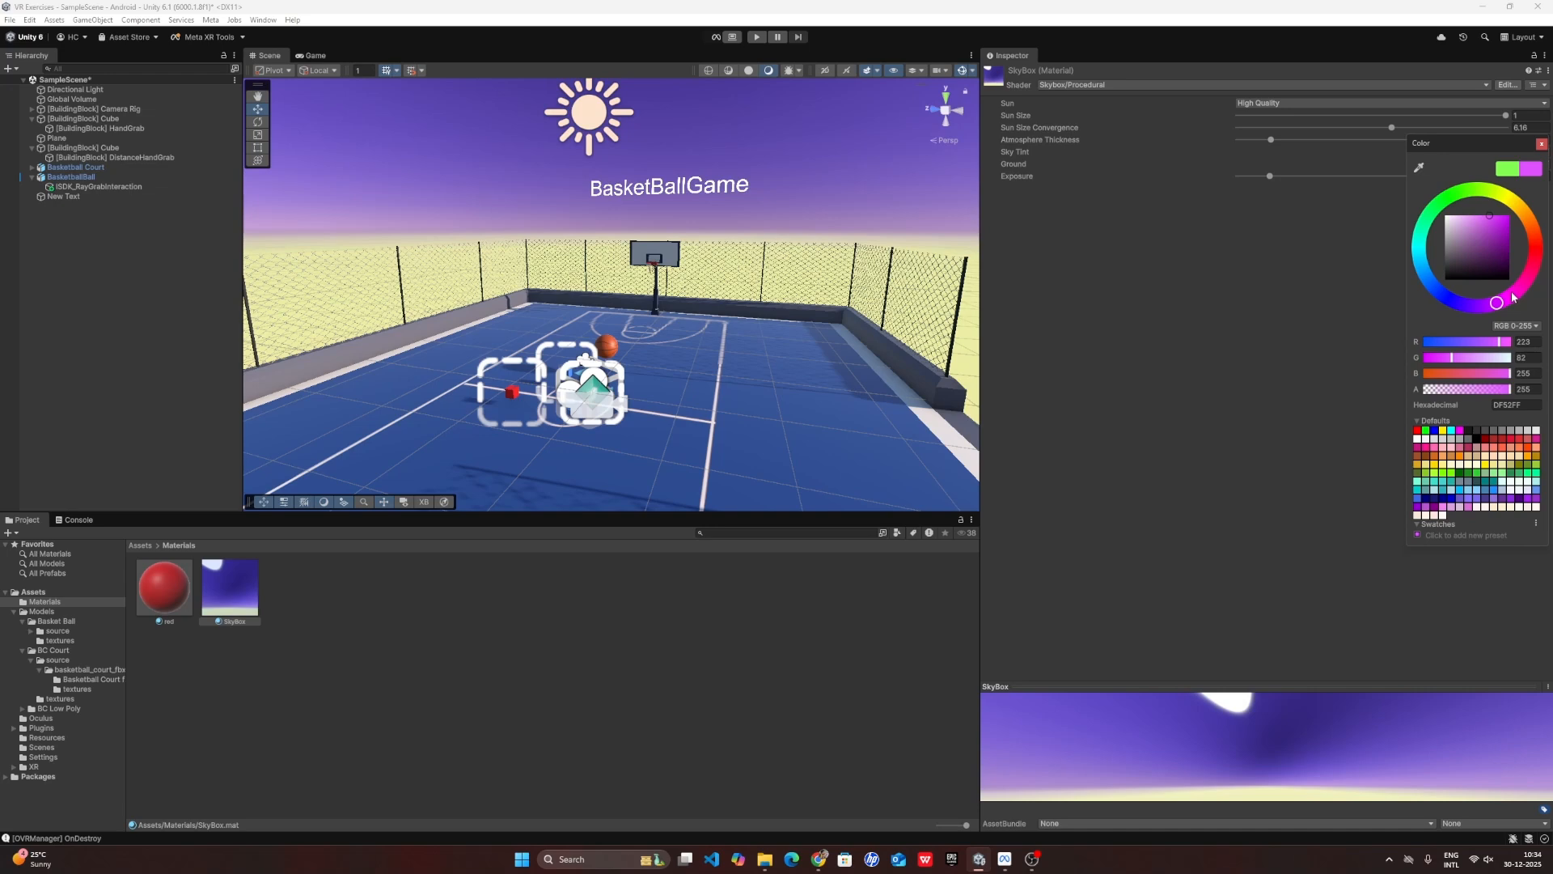
{"action": "left_click_drag", "start_coordinate": [1501, 235], "coordinate": [1514, 203]}
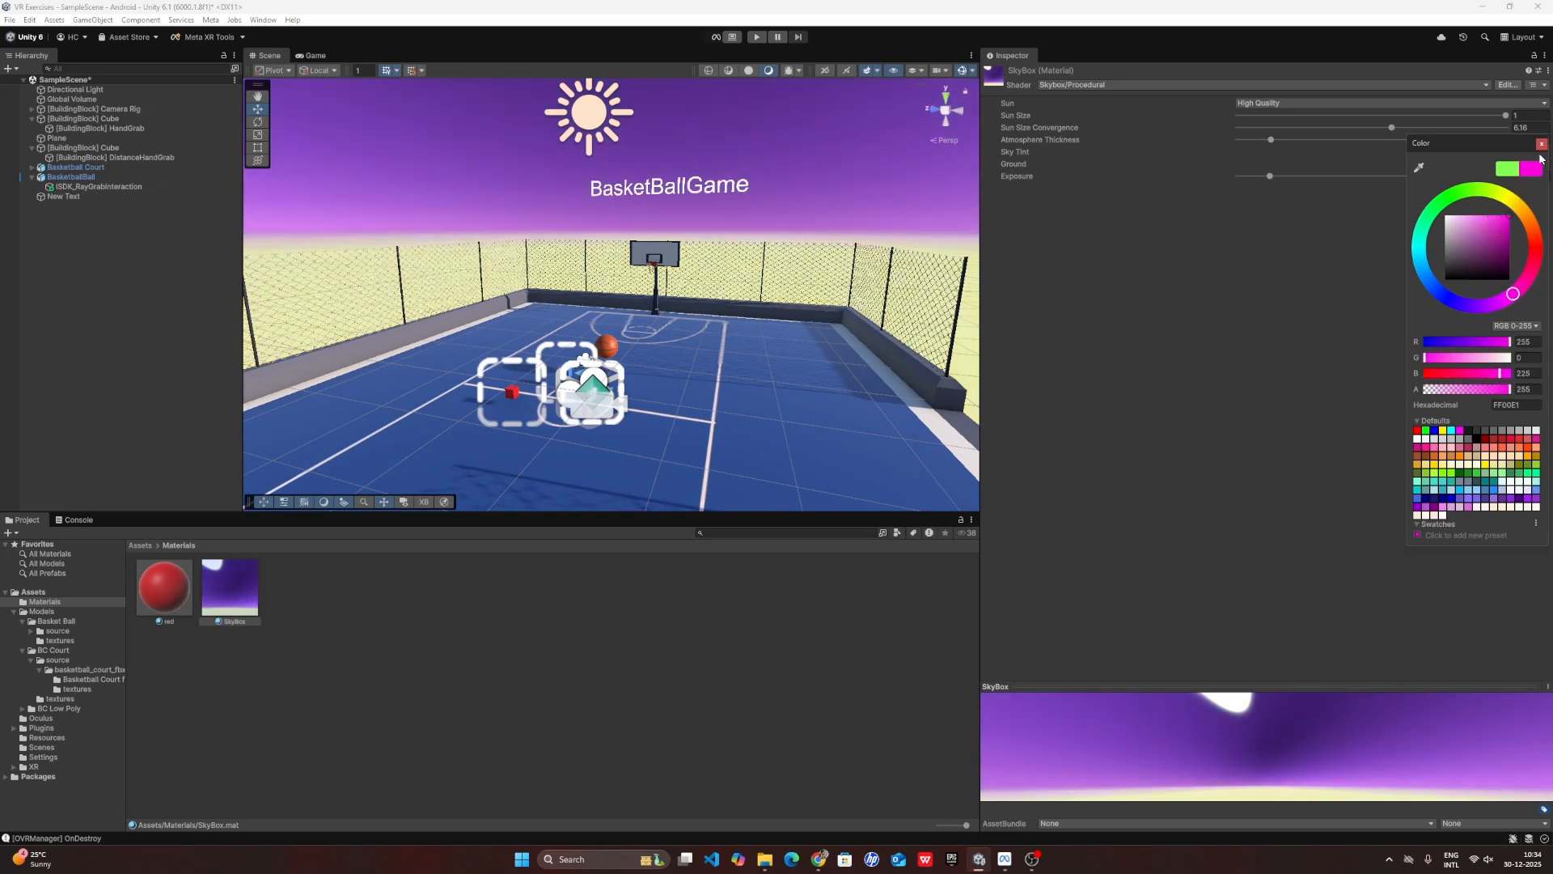
{"action": "left_click", "coordinate": [1541, 145]}
{"action": "left_click", "coordinate": [1528, 165]}
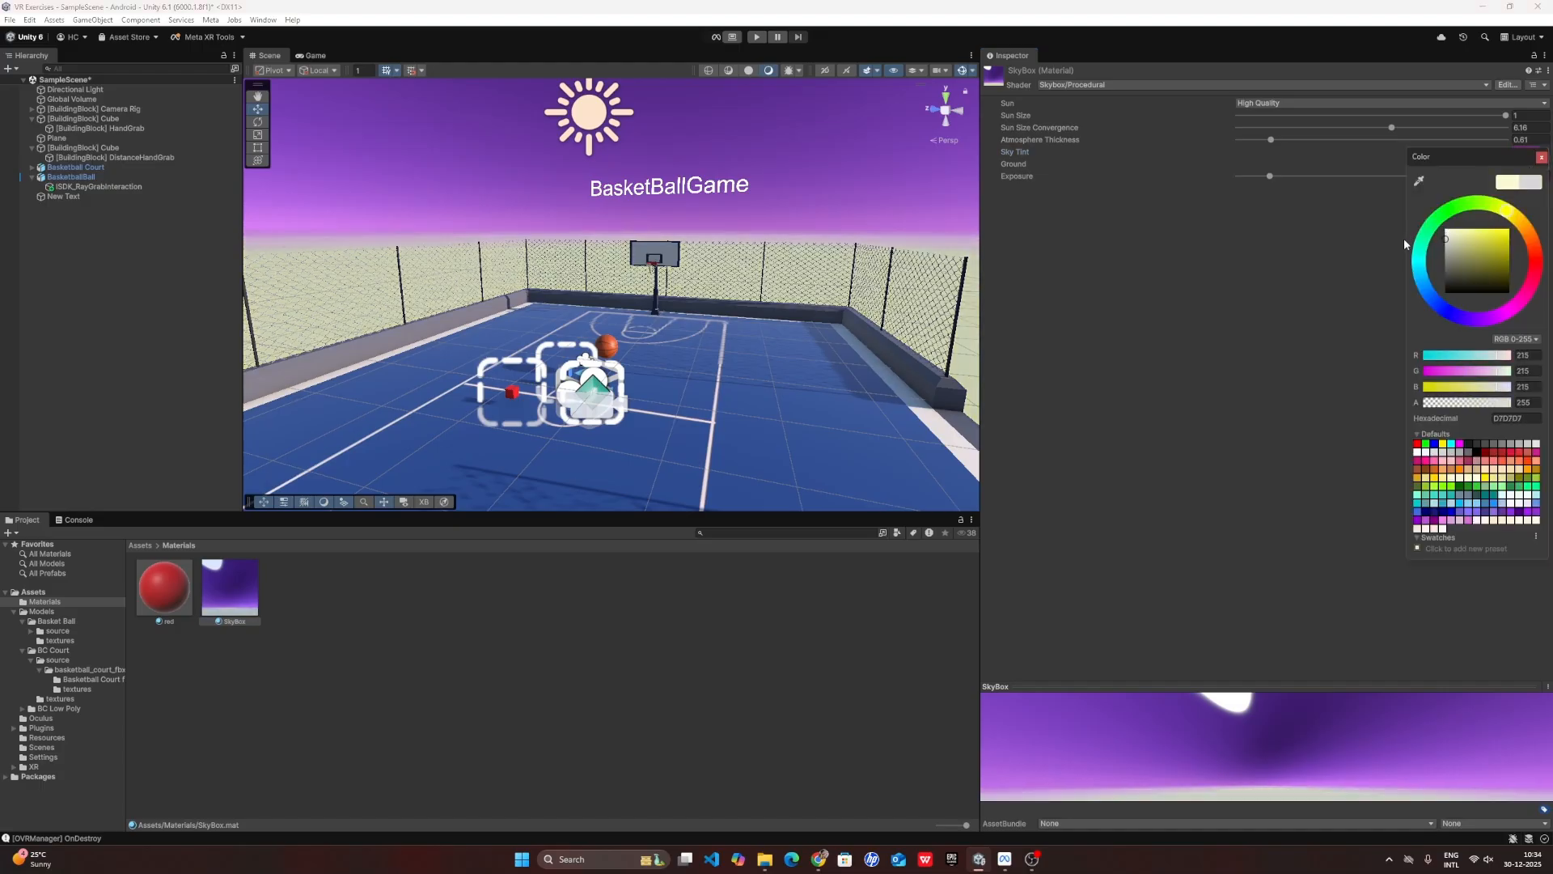
{"action": "left_click", "coordinate": [1541, 157]}
Raise the SkyBox material's exposure and atmosphere thickness slightly to brighten the pink sky.
{"action": "left_click_drag", "start_coordinate": [1270, 176], "coordinate": [1286, 143]}
{"action": "right_click_drag", "start_coordinate": [661, 297], "coordinate": [710, 215]}
{"action": "key", "text": "a"}
{"action": "key", "text": "d"}
Nudge the BasketBallGame title text slightly sideways above the hoop, to about Z 1.7.
{"action": "right_click_drag", "start_coordinate": [526, 261], "coordinate": [712, 243]}
{"action": "key", "text": "w"}
{"action": "key", "text": "a"}
{"action": "key", "text": "w"}
{"action": "left_click", "coordinate": [725, 209]}
{"action": "left_click_drag", "start_coordinate": [685, 193], "coordinate": [687, 194]}
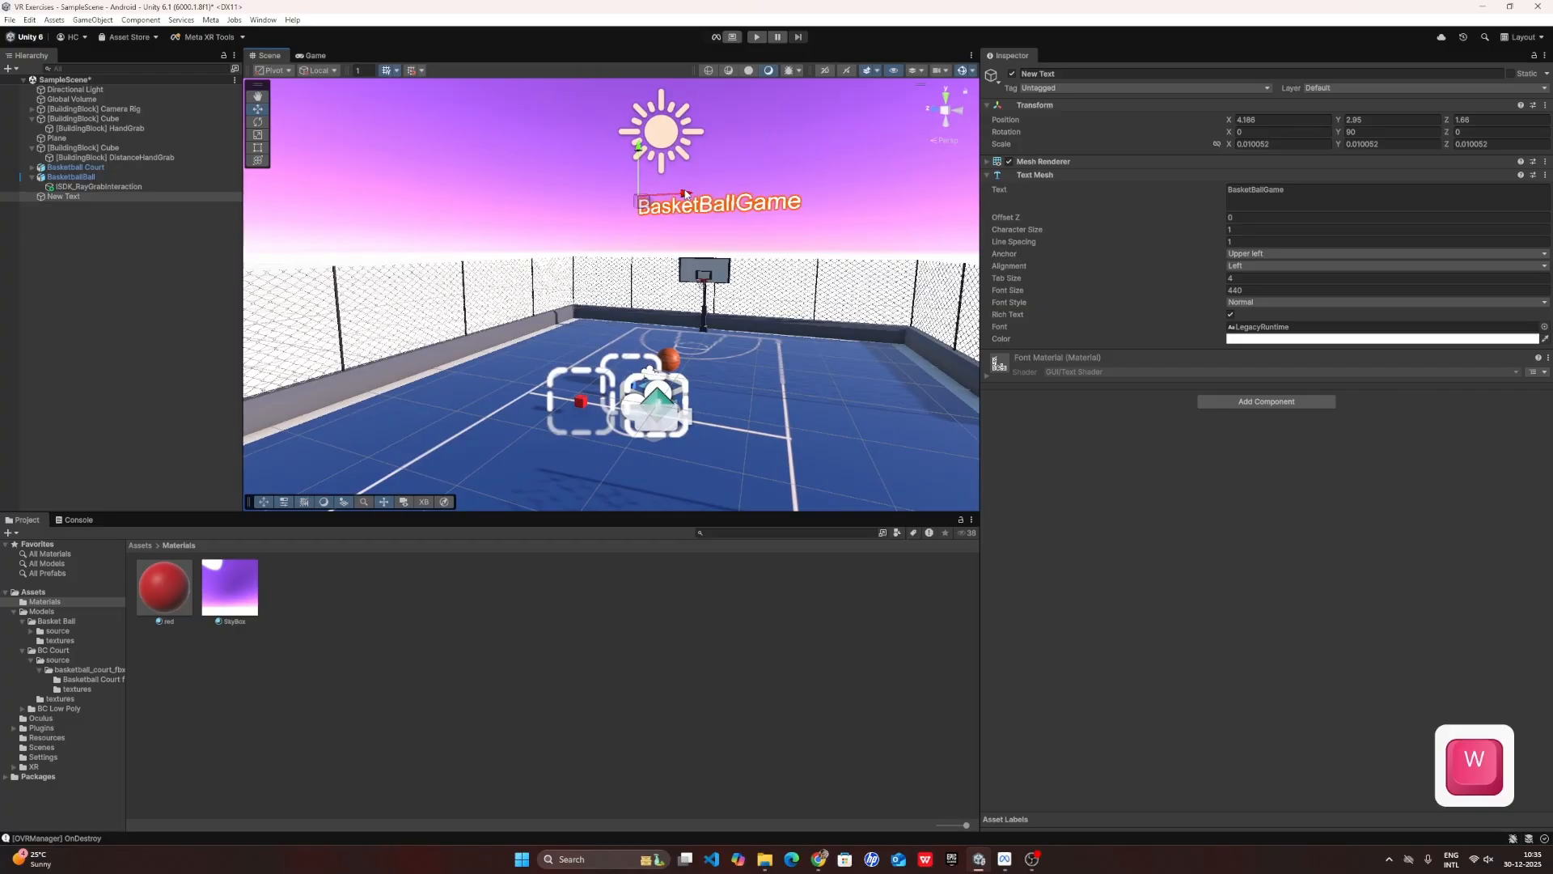
Add an Audio Source object to the scene.
{"action": "right_click", "coordinate": [104, 276]}
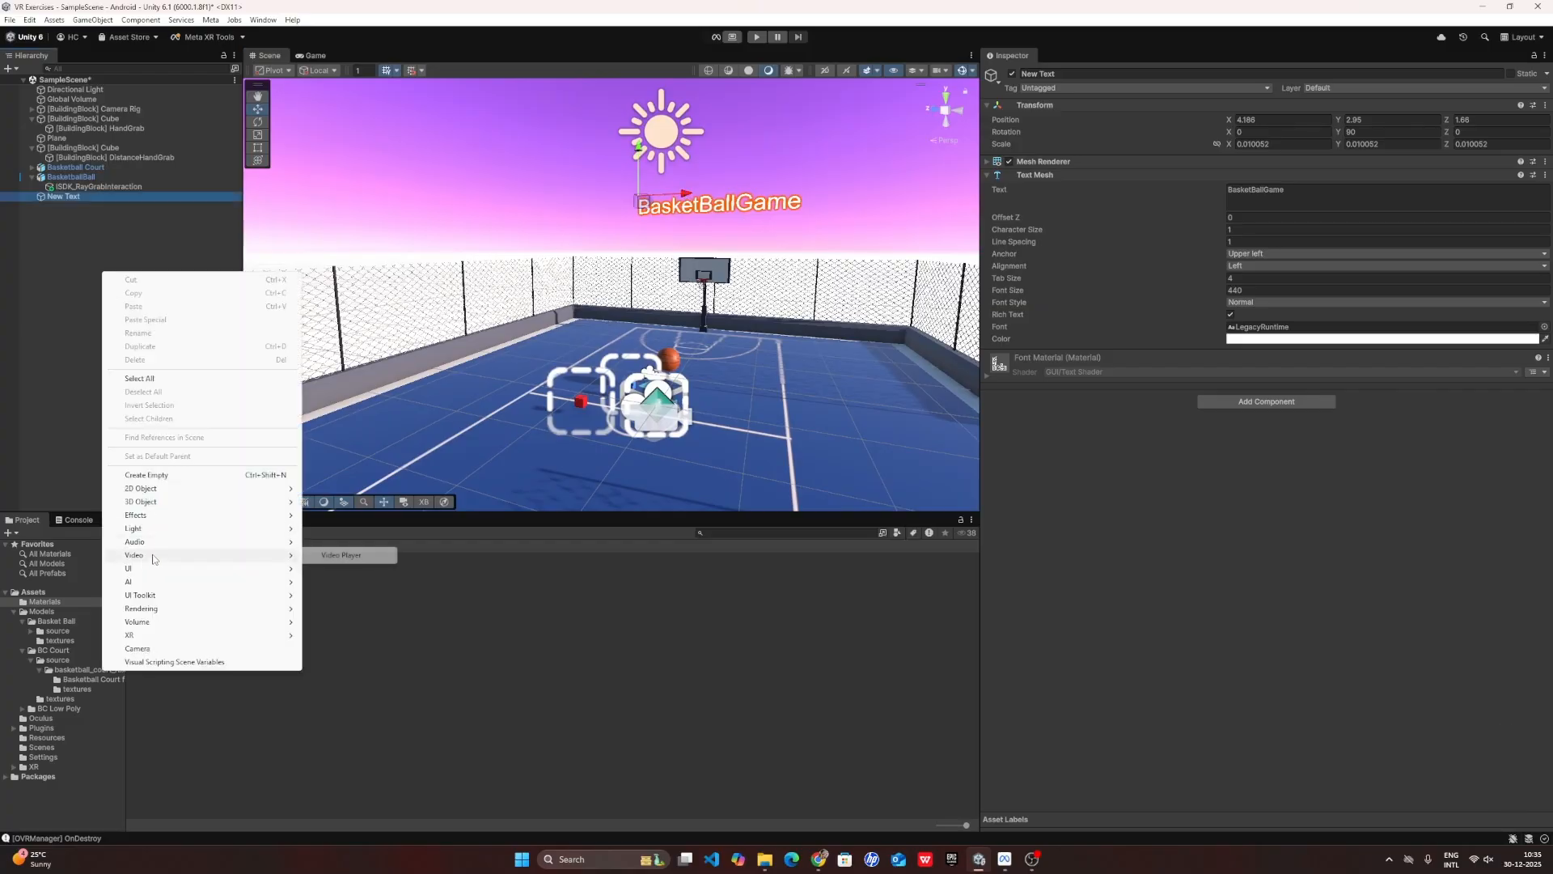
{"action": "mouse_move", "coordinate": [152, 543]}
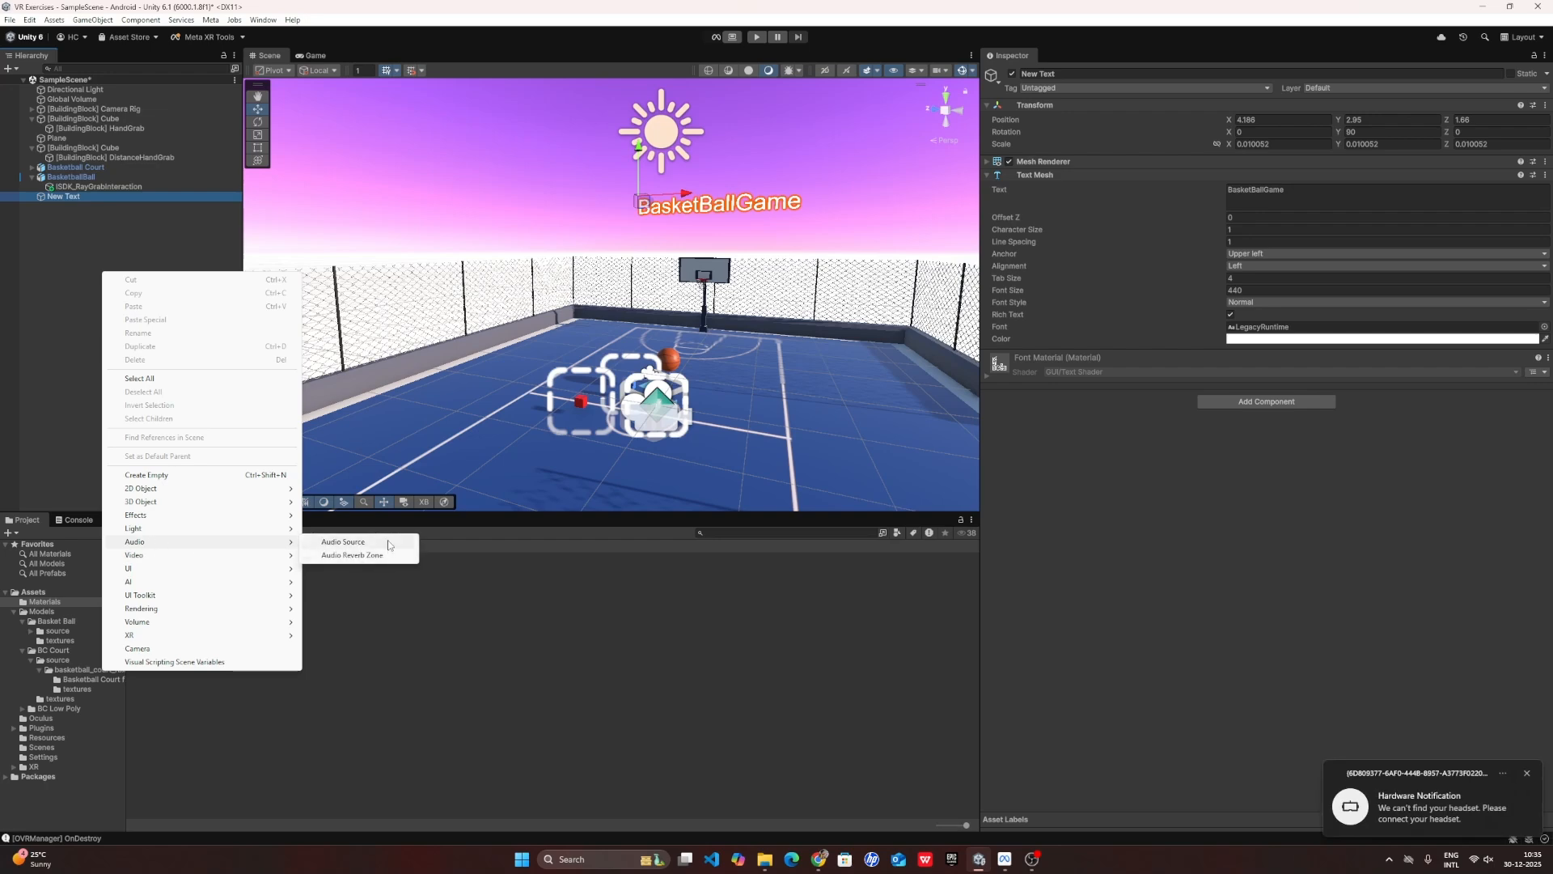
{"action": "left_click", "coordinate": [388, 545]}
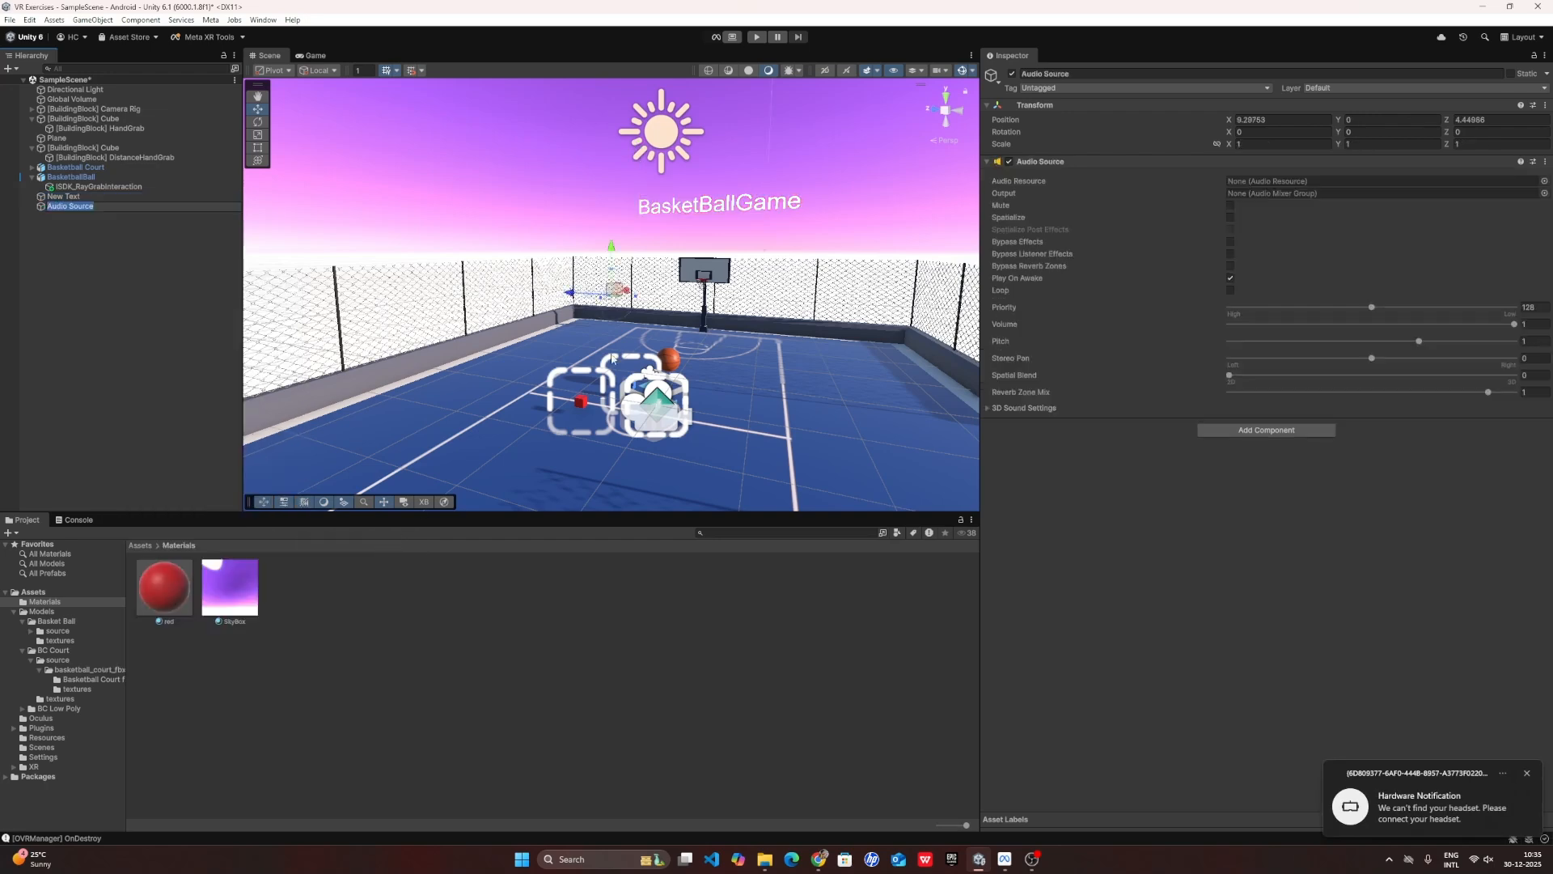
Reset the Audio Source's transform and raise it above the court to about Y 1.1.
{"action": "right_click_drag", "start_coordinate": [653, 314], "coordinate": [534, 332]}
{"action": "key", "text": "w"}
{"action": "key", "text": "d"}
{"action": "key", "text": "s"}
{"action": "right_click", "coordinate": [1046, 106]}
{"action": "left_click", "coordinate": [1059, 113]}
{"action": "key", "text": "a"}
{"action": "right_click_drag", "start_coordinate": [537, 395], "coordinate": [573, 377]}
{"action": "key", "text": "w"}
{"action": "left_click_drag", "start_coordinate": [483, 362], "coordinate": [470, 236]}
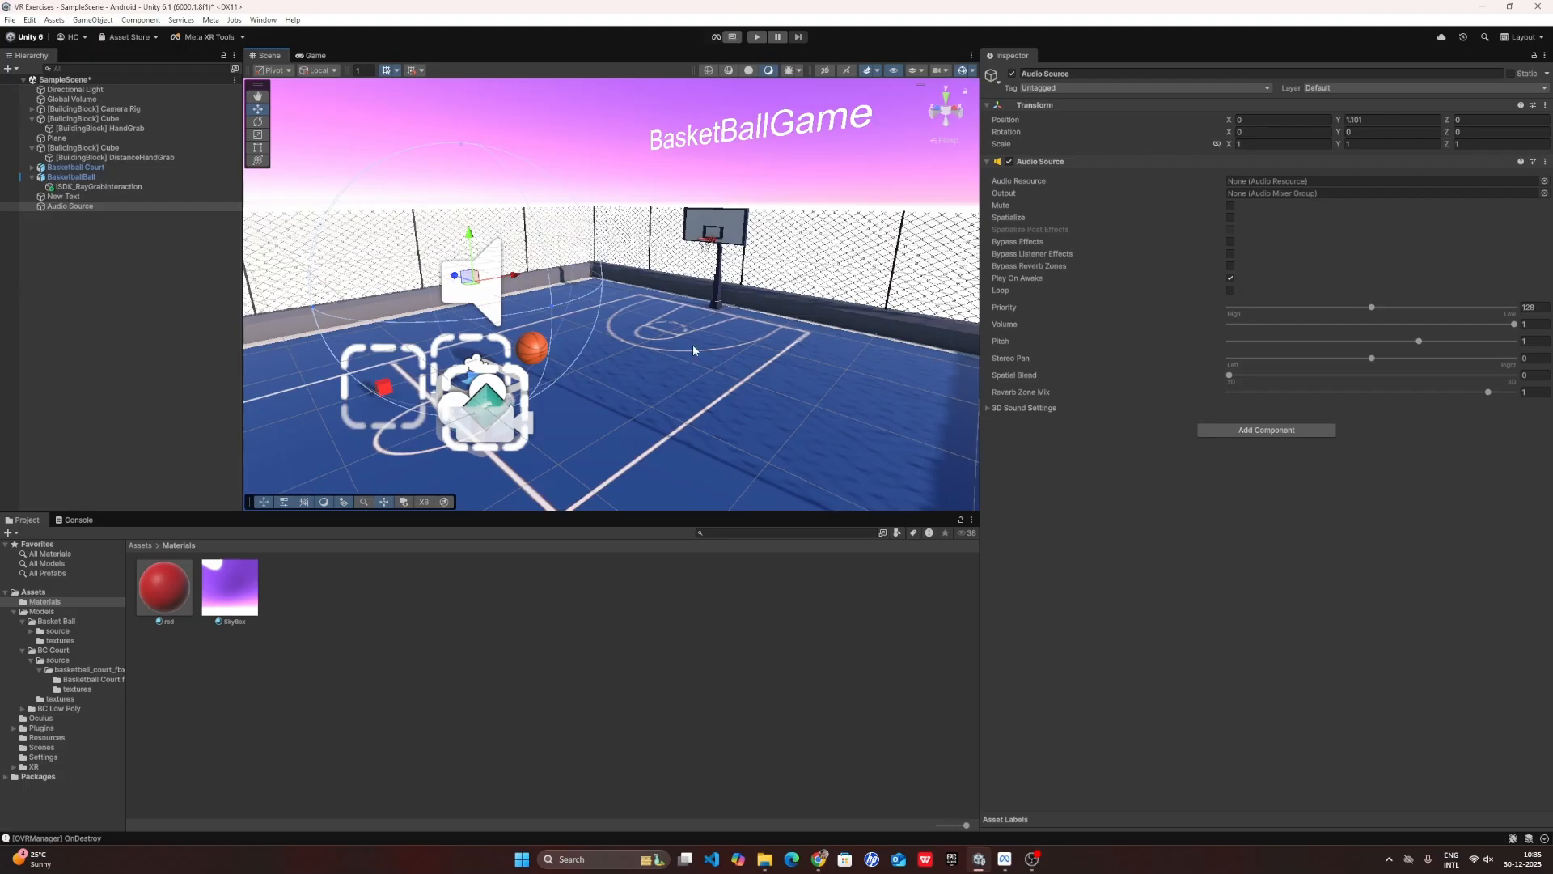
Import the Cloud and ElevenLabs text-to-speech audio files from the file explorer into the project's Models folder.
{"action": "left_click", "coordinate": [1265, 180]}
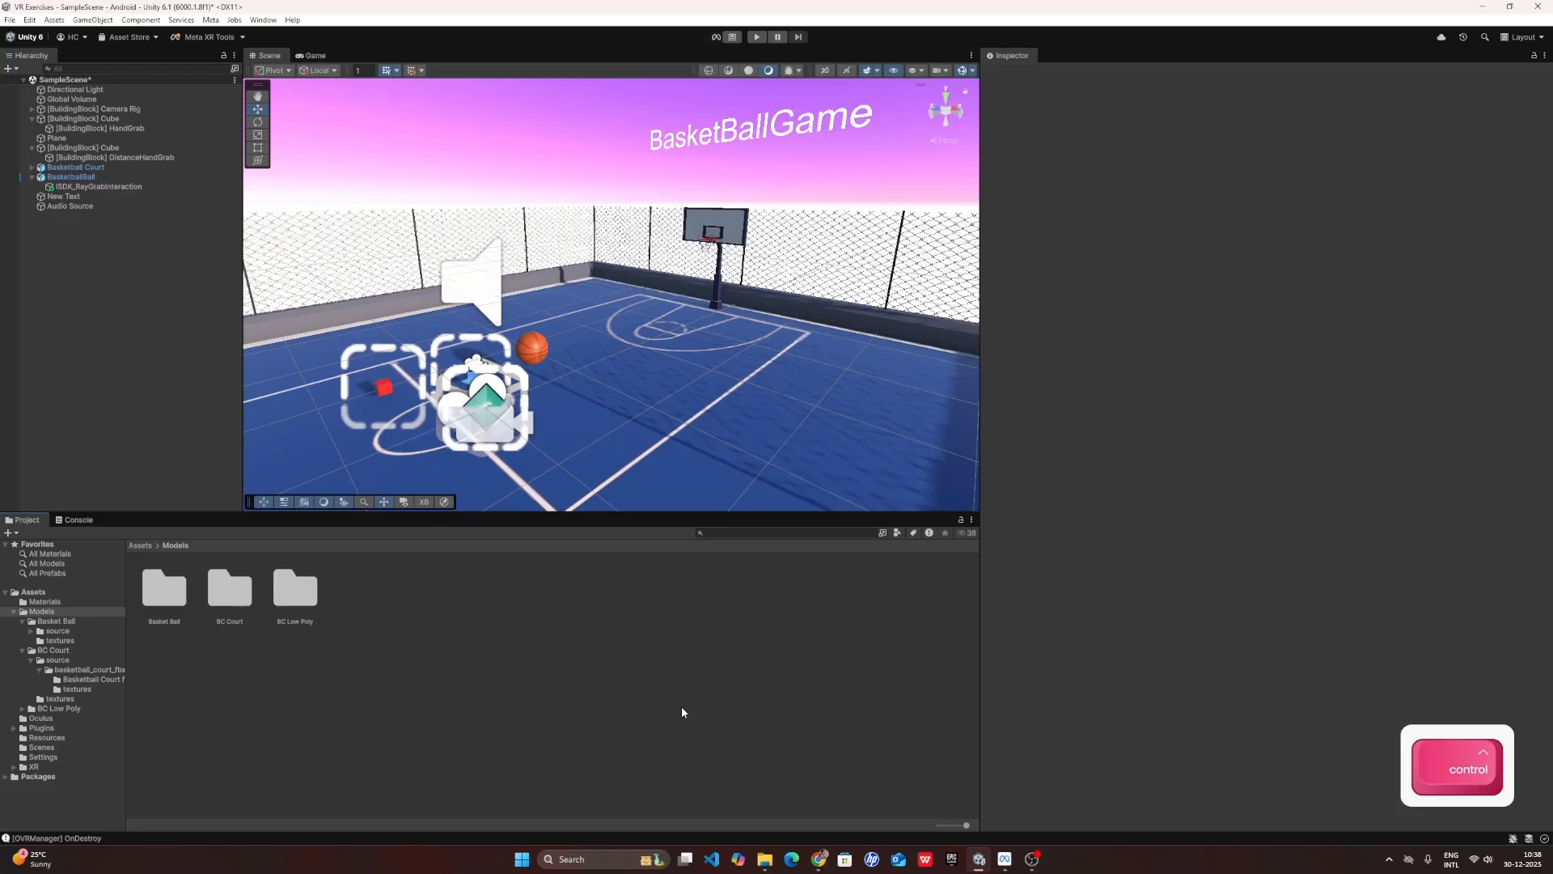
{"action": "key", "text": "alt+Tab"}
{"action": "left_click_drag", "start_coordinate": [735, 260], "coordinate": [462, 655]}
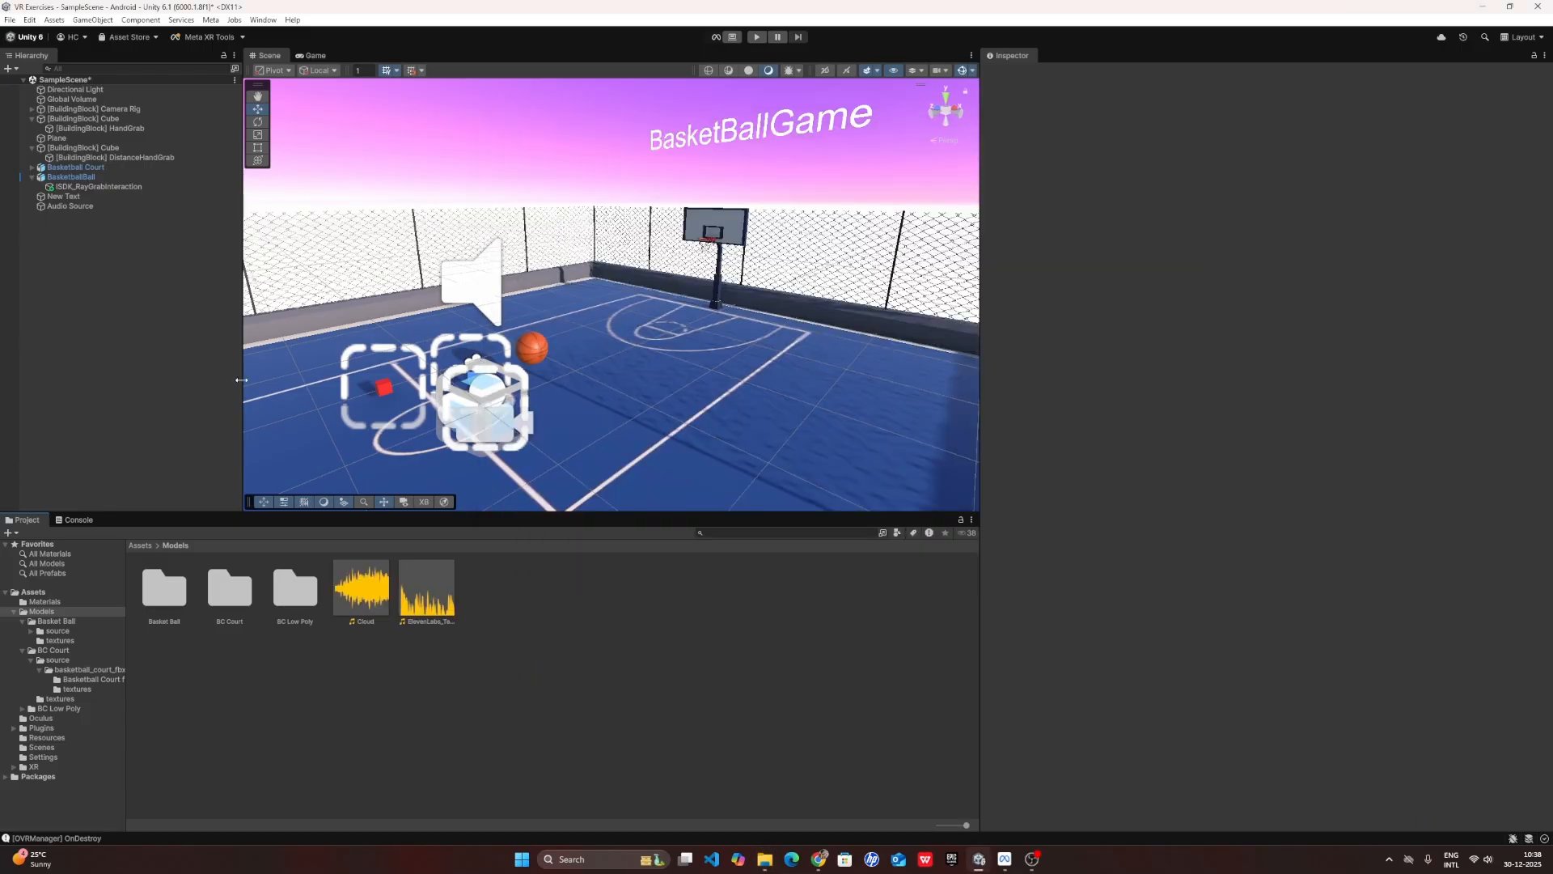
Assign the ElevenLabs_Text_to_Speech_audio clip as the Audio Source's audio resource and enable looping.
{"action": "left_click", "coordinate": [85, 207]}
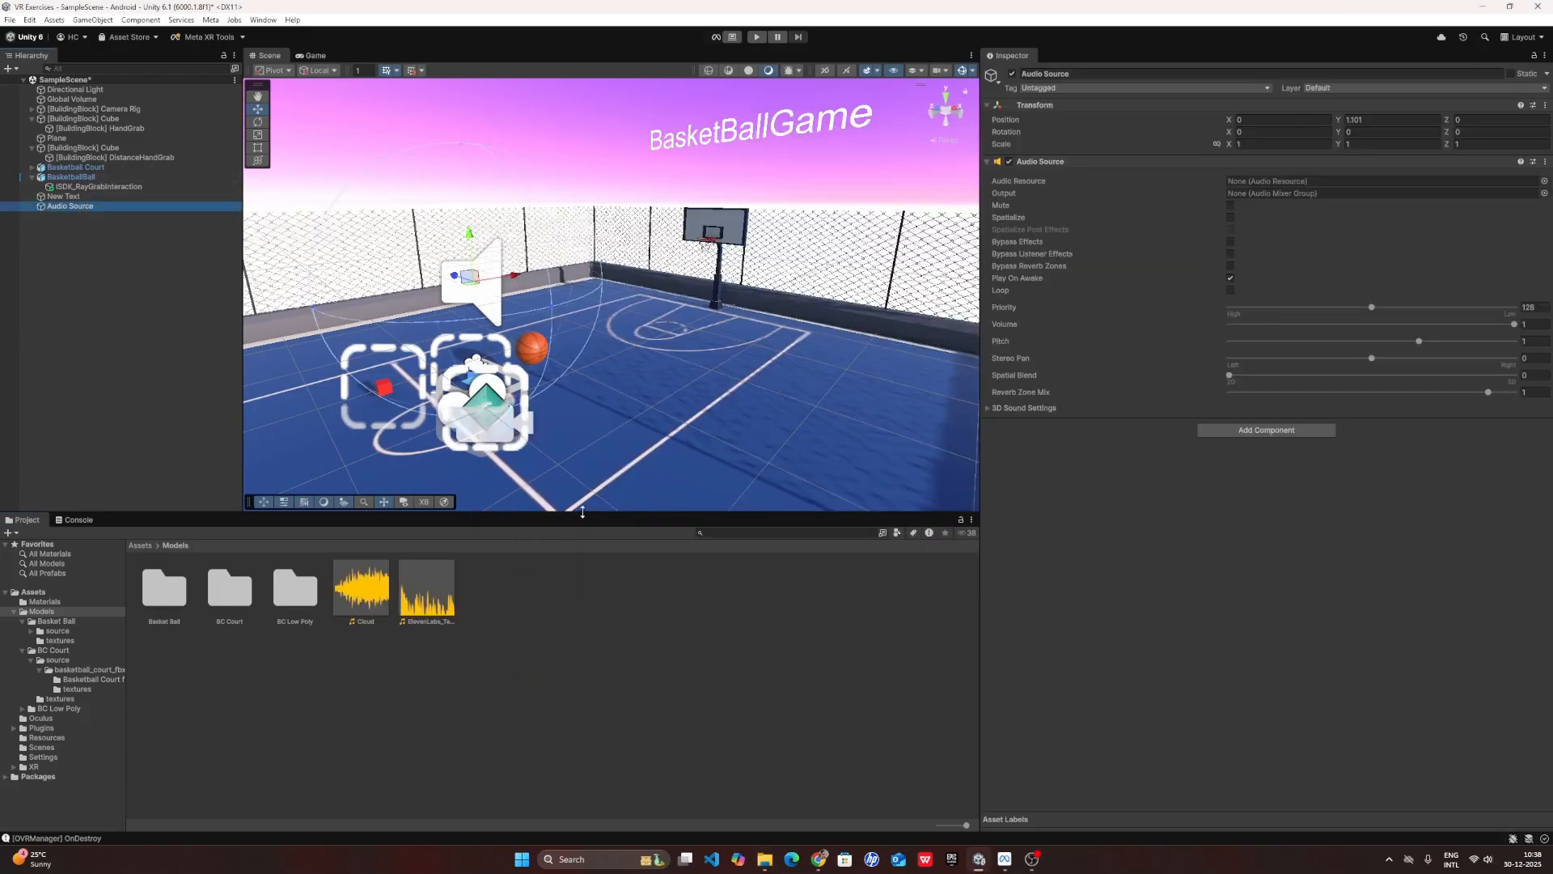
{"action": "left_click_drag", "start_coordinate": [427, 599], "coordinate": [1283, 191]}
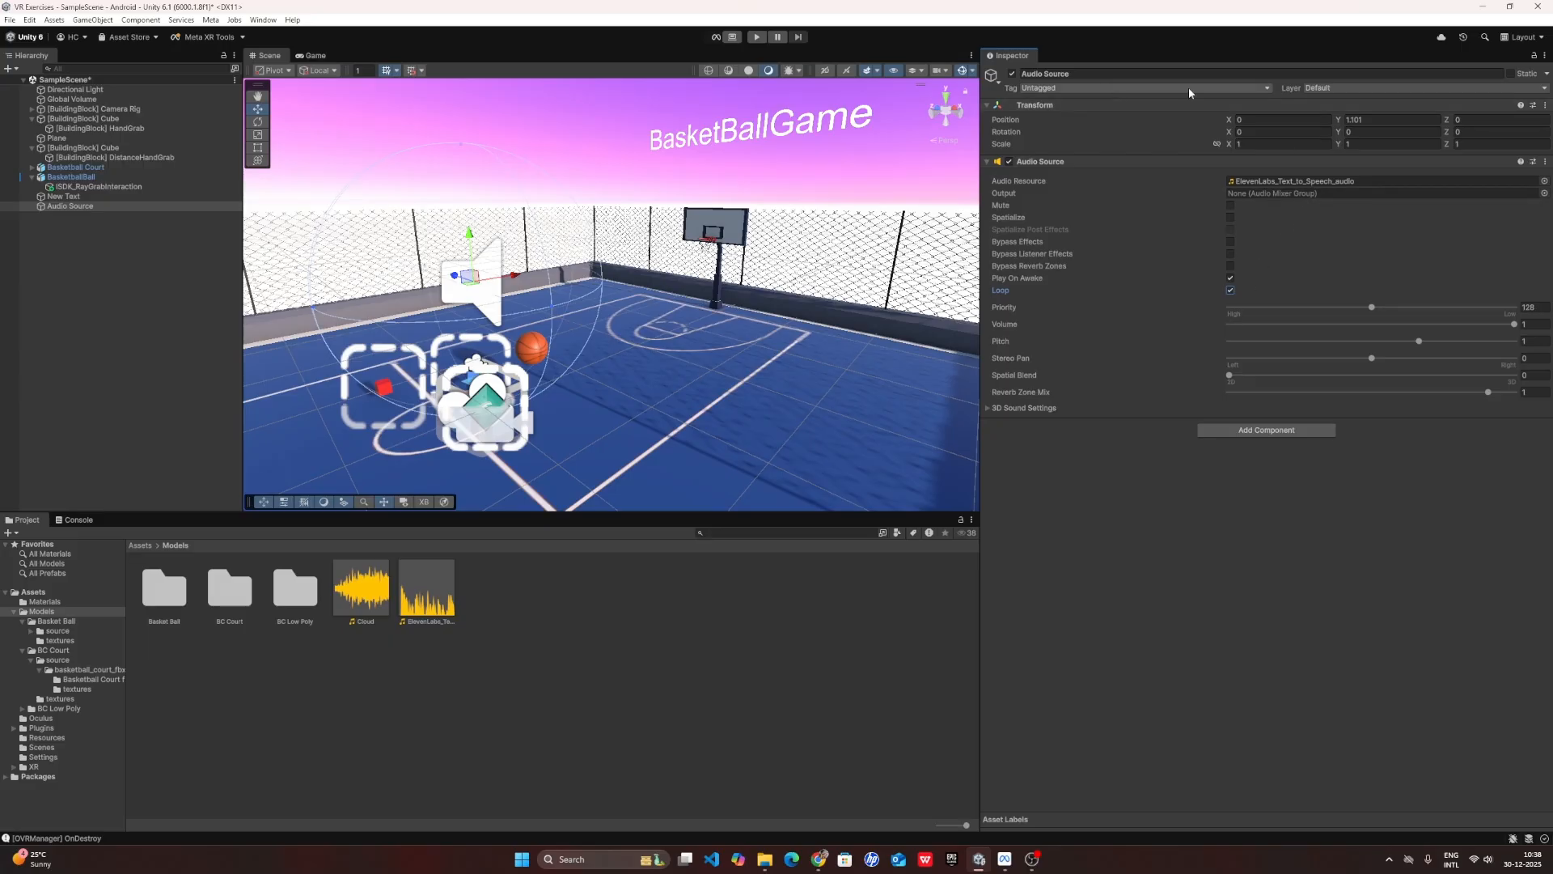
Rename the Audio Source as Background Music and lower its volume to about 0.51.
{"action": "type", "text": "Ba"}
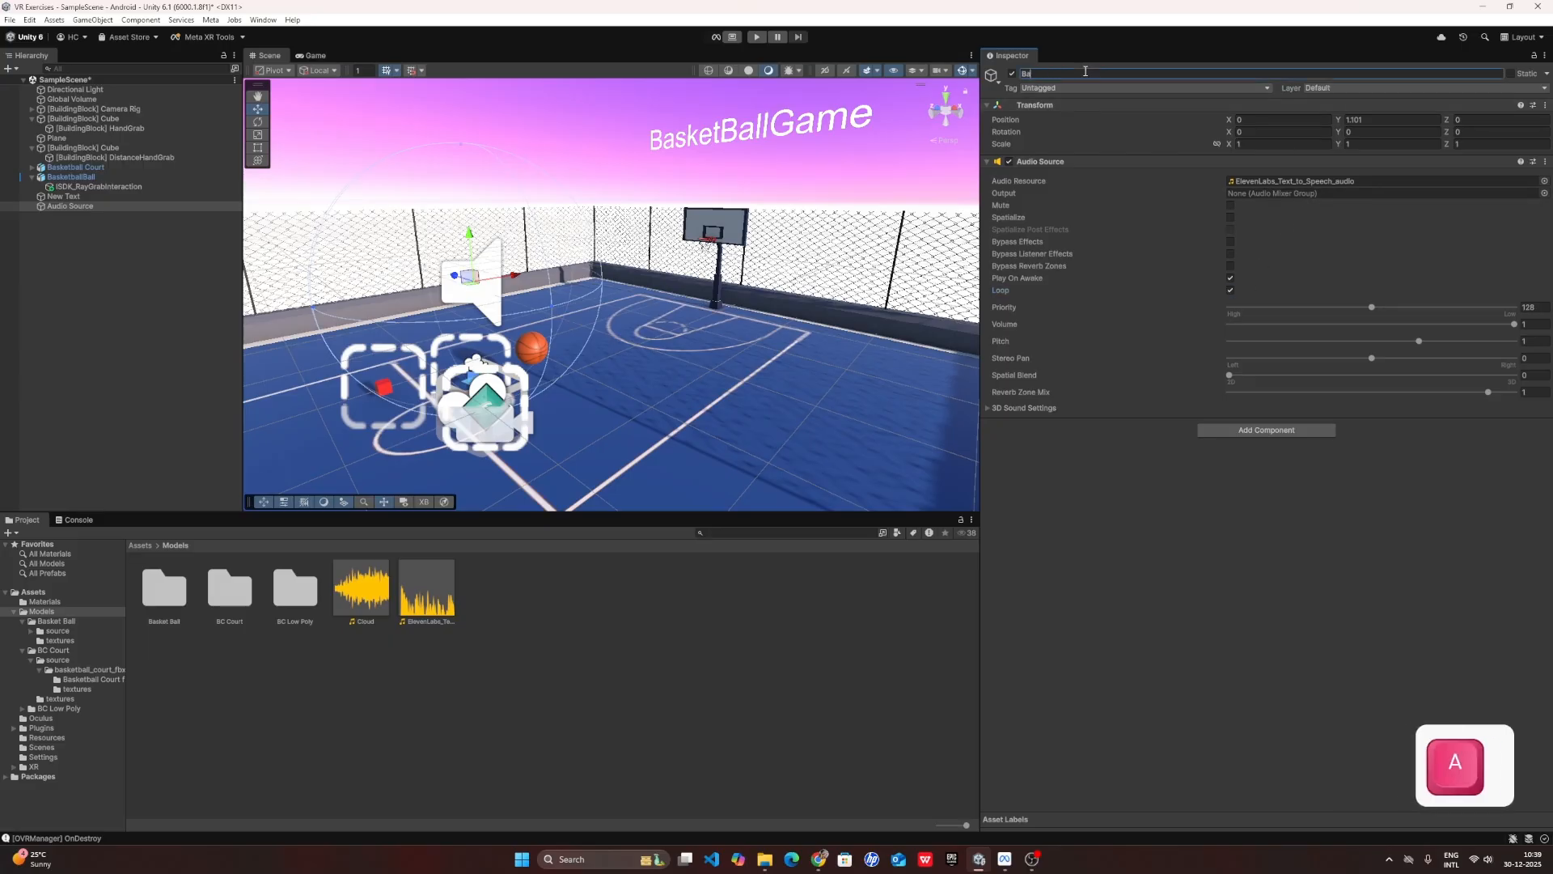
{"action": "type", "text": "ckground Music"}
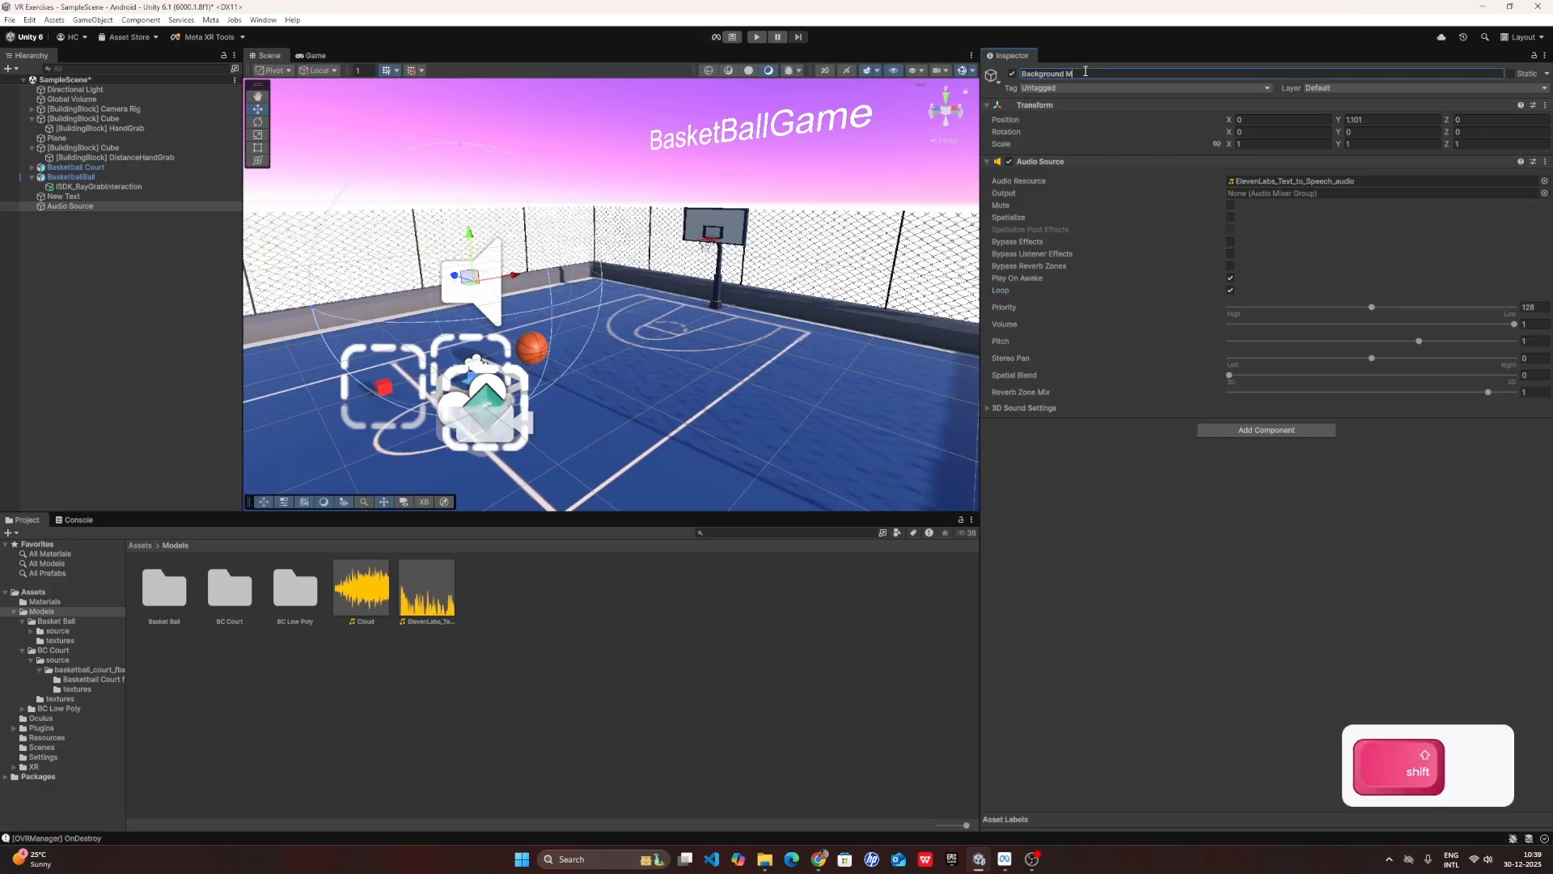
{"action": "key", "text": "Return"}
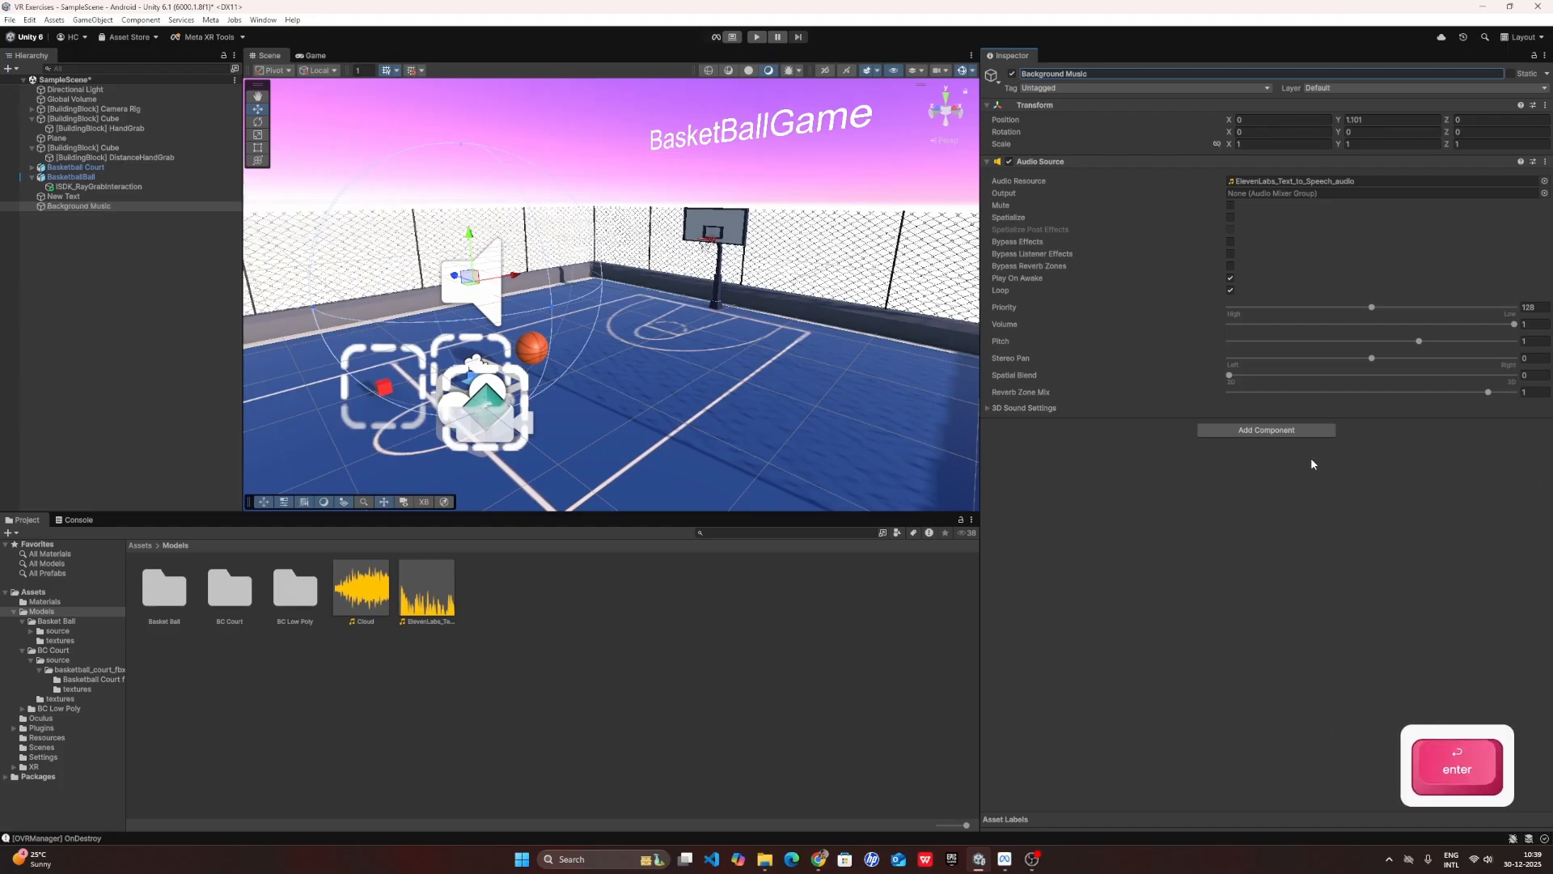
{"action": "left_click_drag", "start_coordinate": [1514, 325], "coordinate": [1376, 324]}
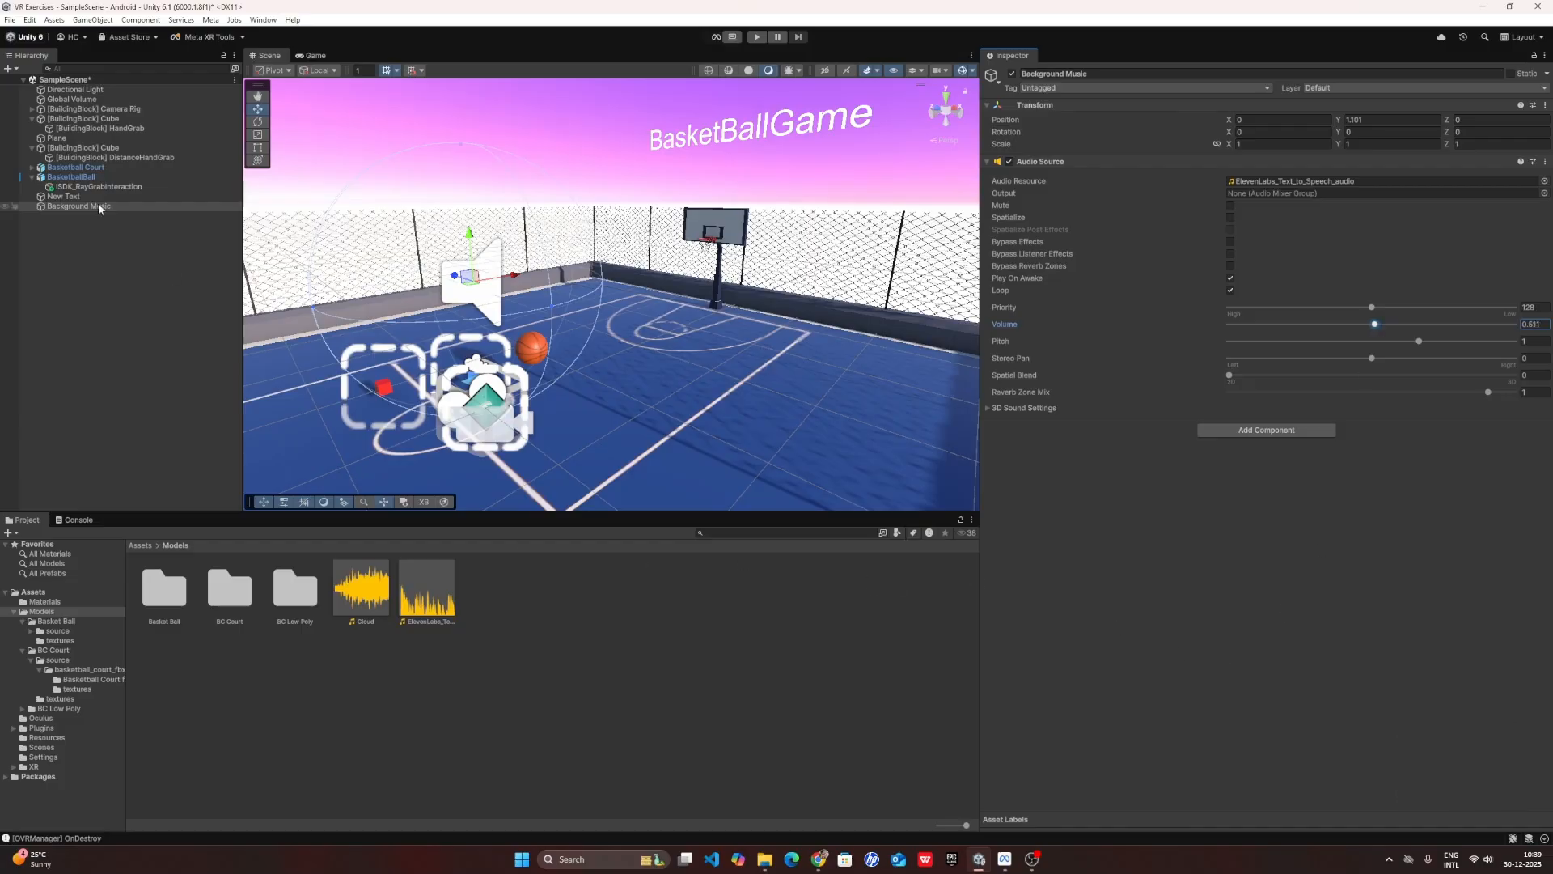
Add a second Audio Source object to the scene.
{"action": "right_click", "coordinate": [72, 243]}
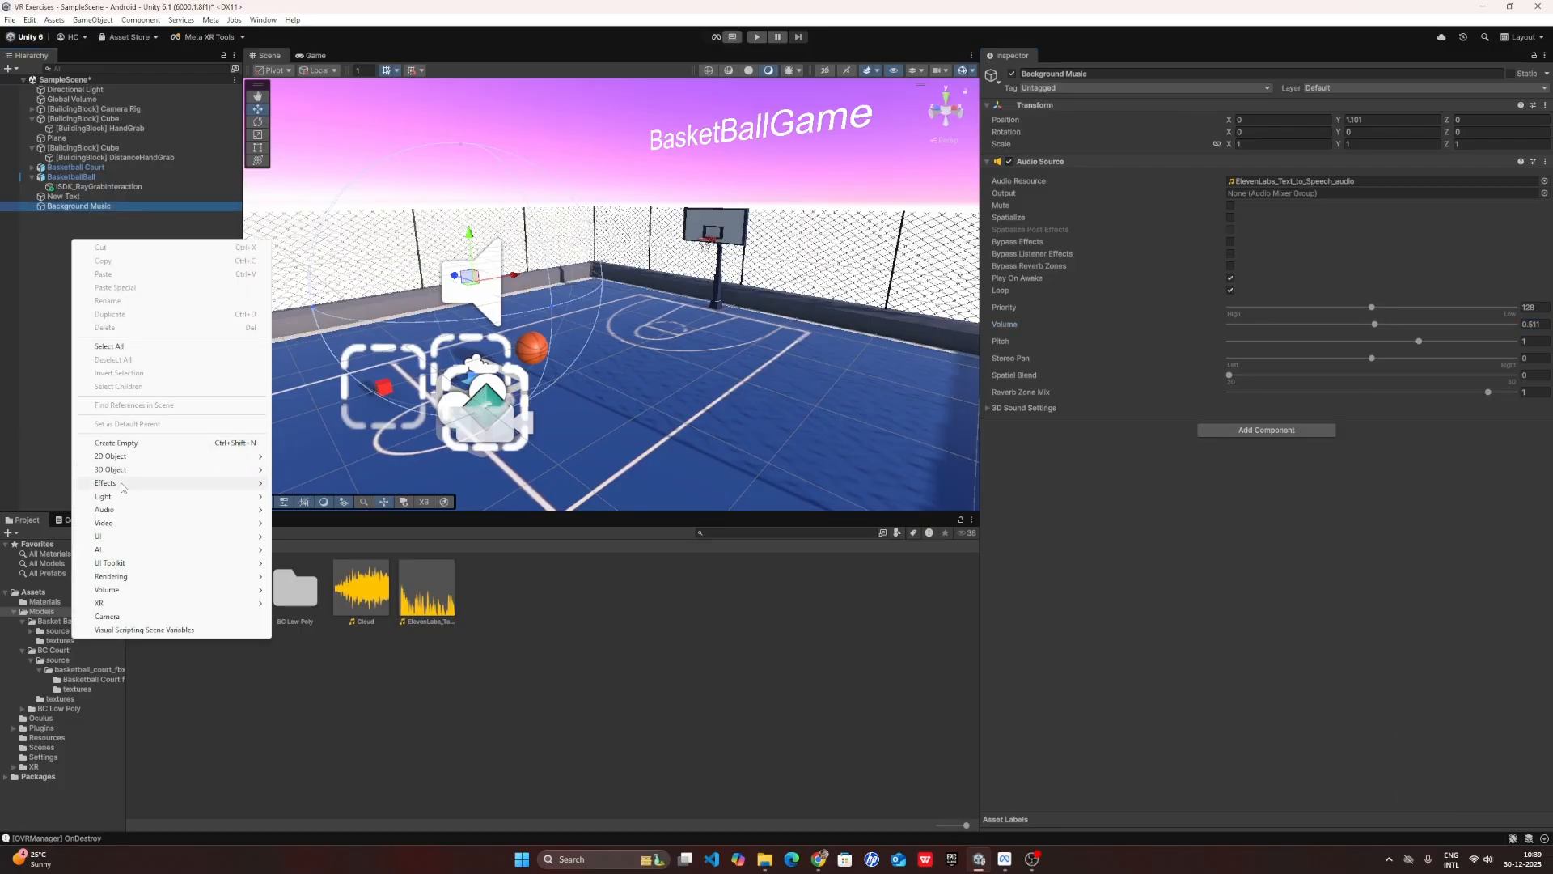
{"action": "mouse_move", "coordinate": [122, 509]}
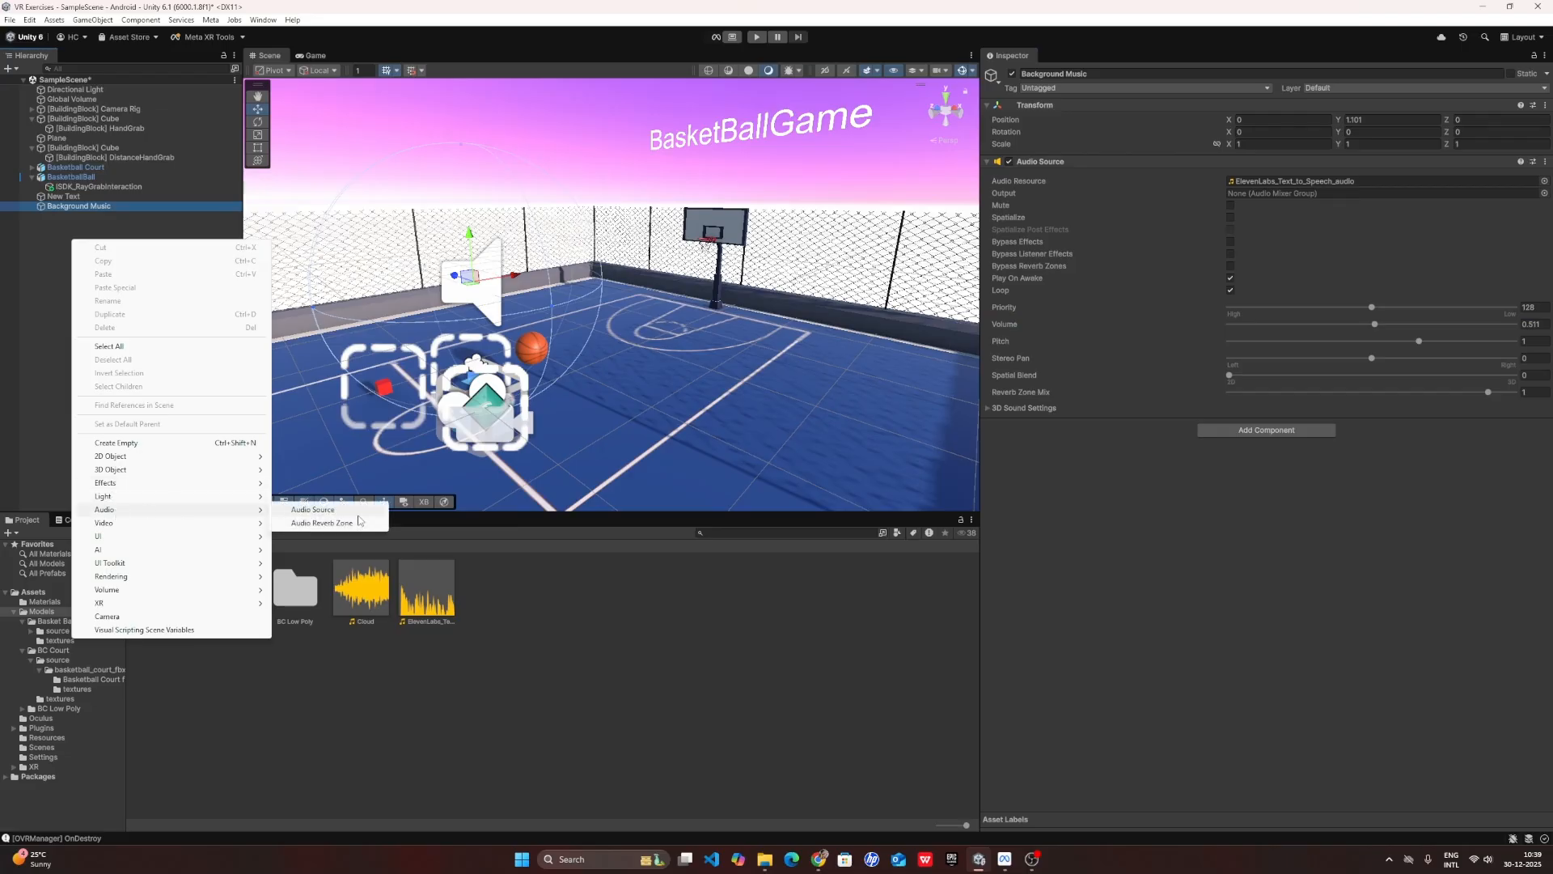
{"action": "left_click", "coordinate": [358, 511]}
{"action": "left_click_drag", "start_coordinate": [643, 289], "coordinate": [608, 323]}
{"action": "left_click", "coordinate": [596, 327]}
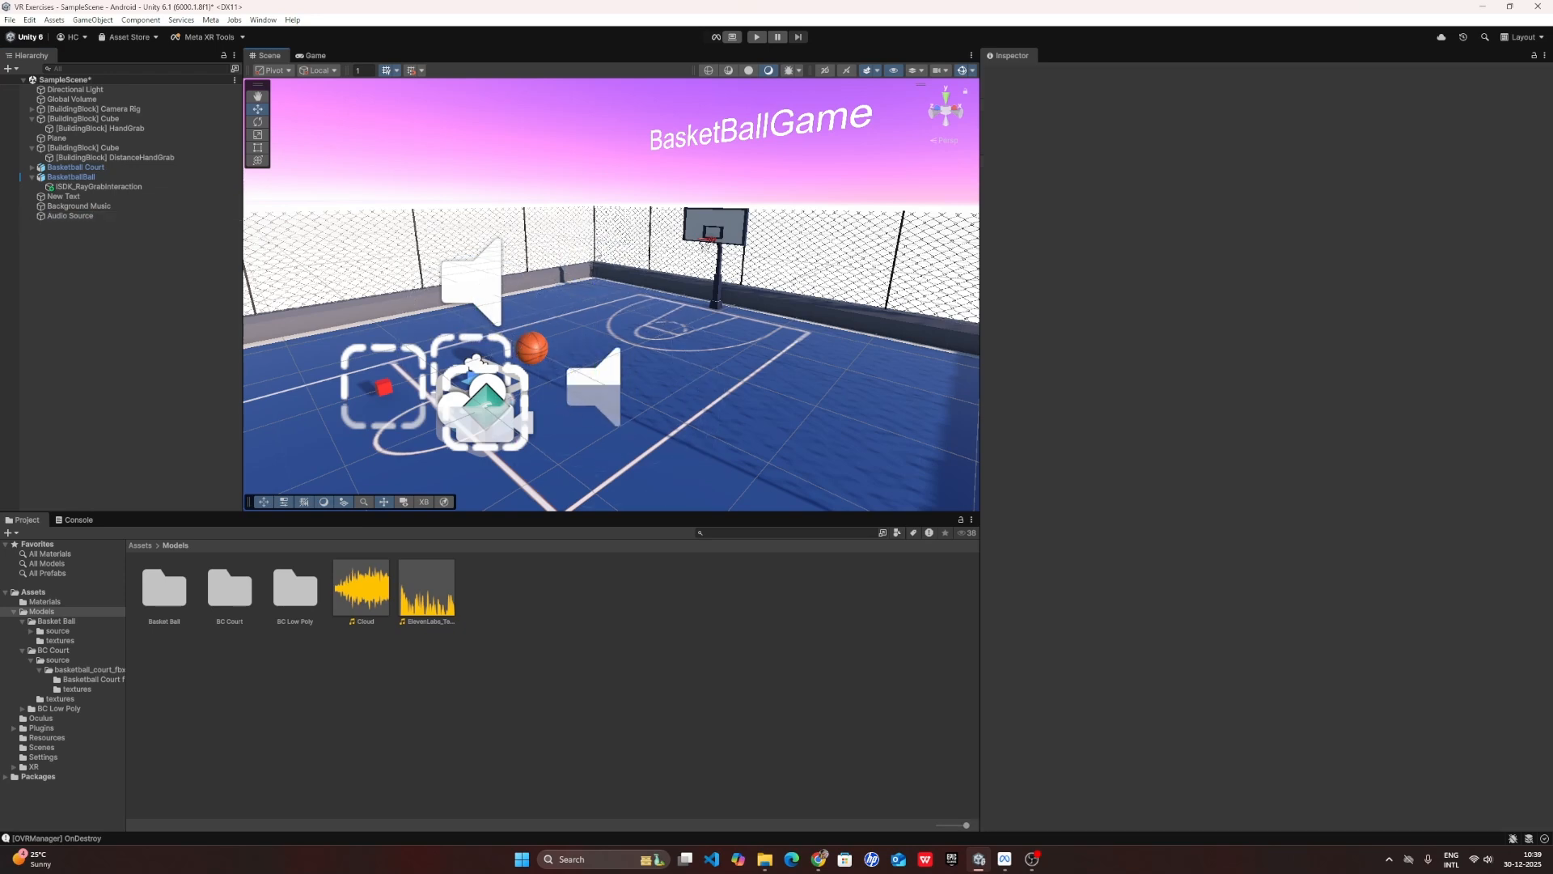
Raise the new Audio Source above the court to about X 1.14, Y 0.97, Z -0.39, and enlarge its sound range sphere.
{"action": "left_click", "coordinate": [609, 367]}
{"action": "left_click_drag", "start_coordinate": [597, 345], "coordinate": [666, 277]}
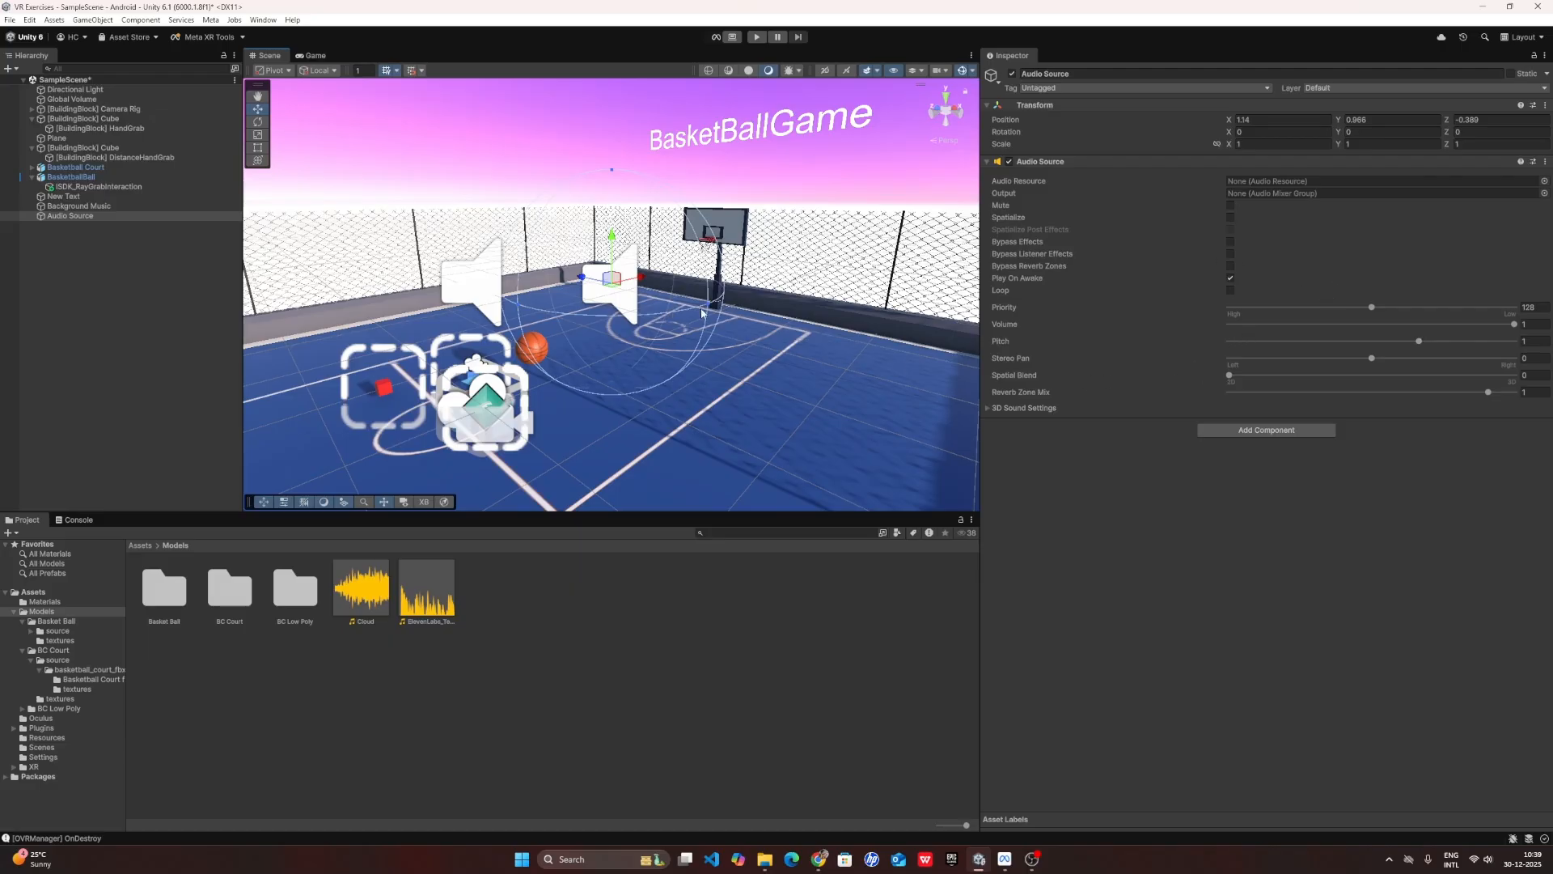
{"action": "left_click_drag", "start_coordinate": [710, 306], "coordinate": [842, 353]}
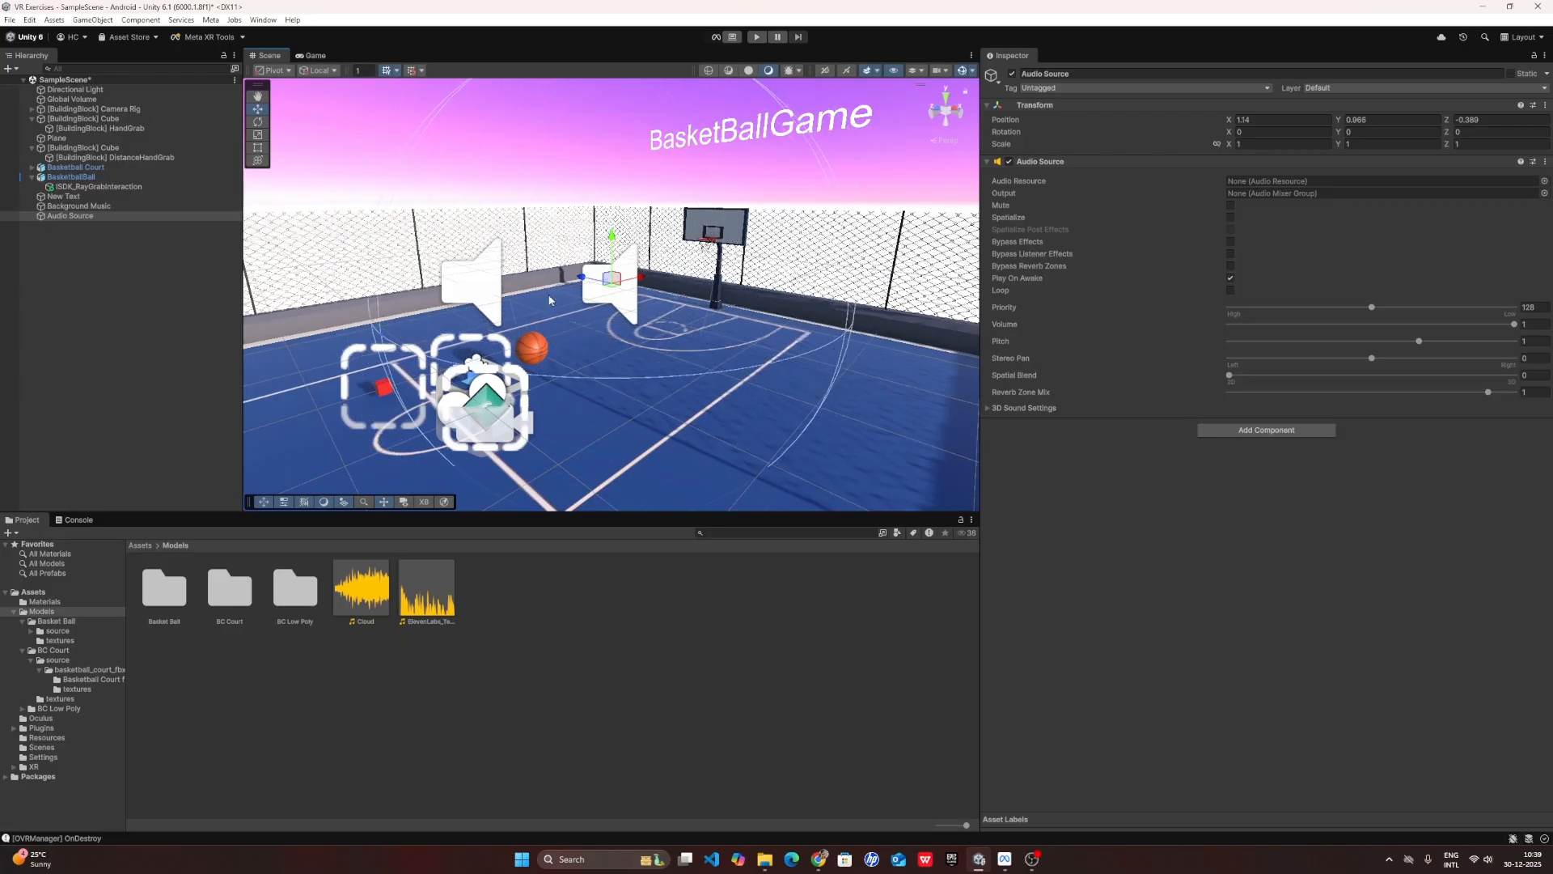
Examine how far the Background Music source's sound range extends around the basketball court.
{"action": "left_click", "coordinate": [472, 280]}
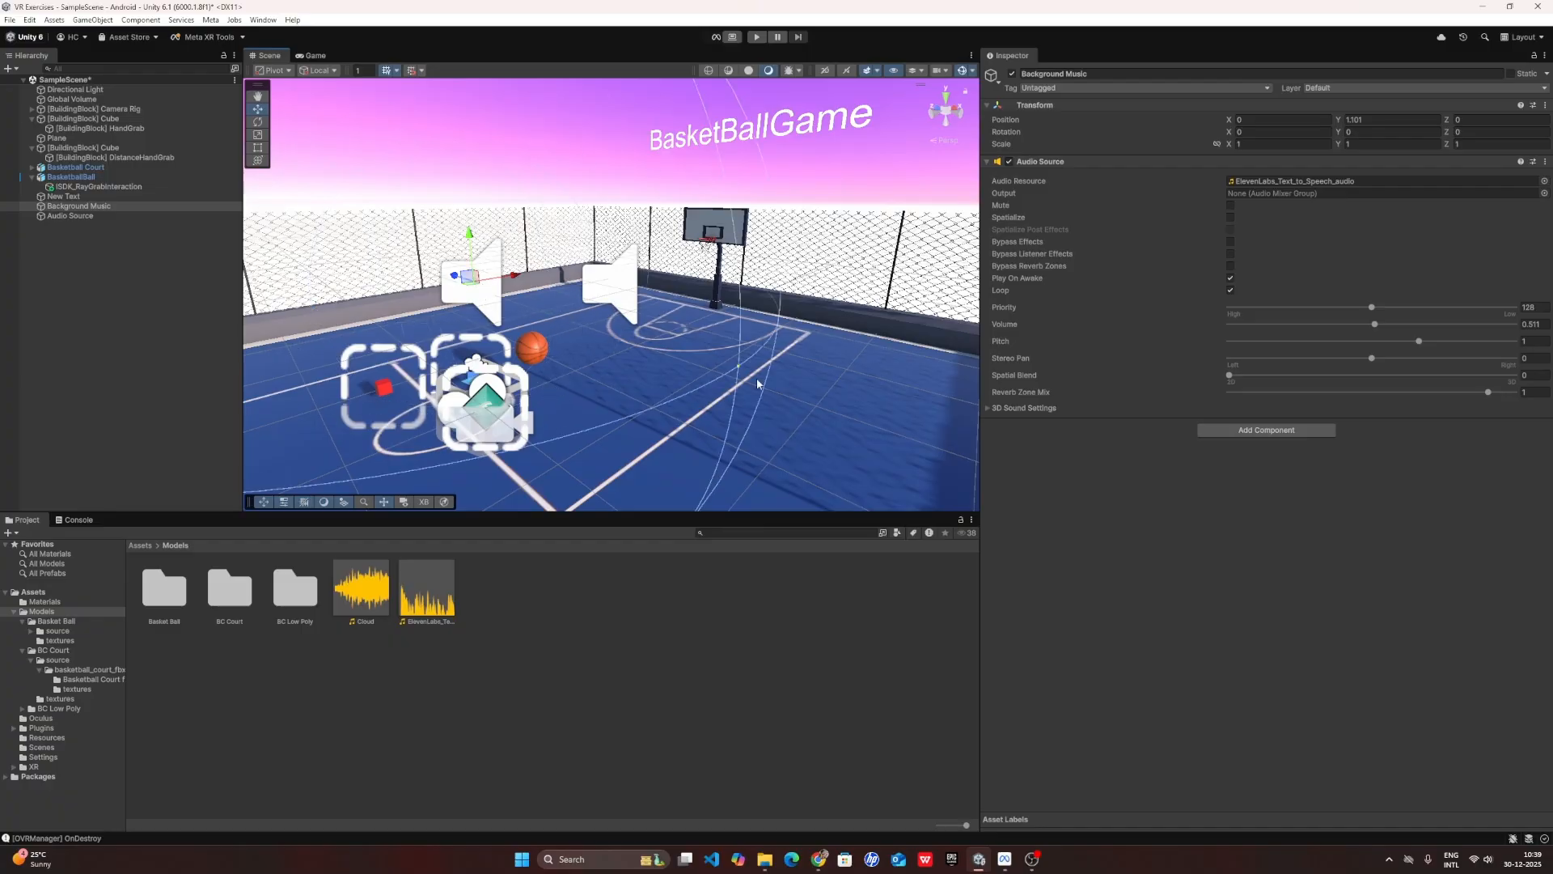
{"action": "key", "text": "s"}
{"action": "right_click_drag", "start_coordinate": [622, 311], "coordinate": [704, 293]}
{"action": "key", "text": "a"}
{"action": "key", "text": "w"}
{"action": "key", "text": "s"}
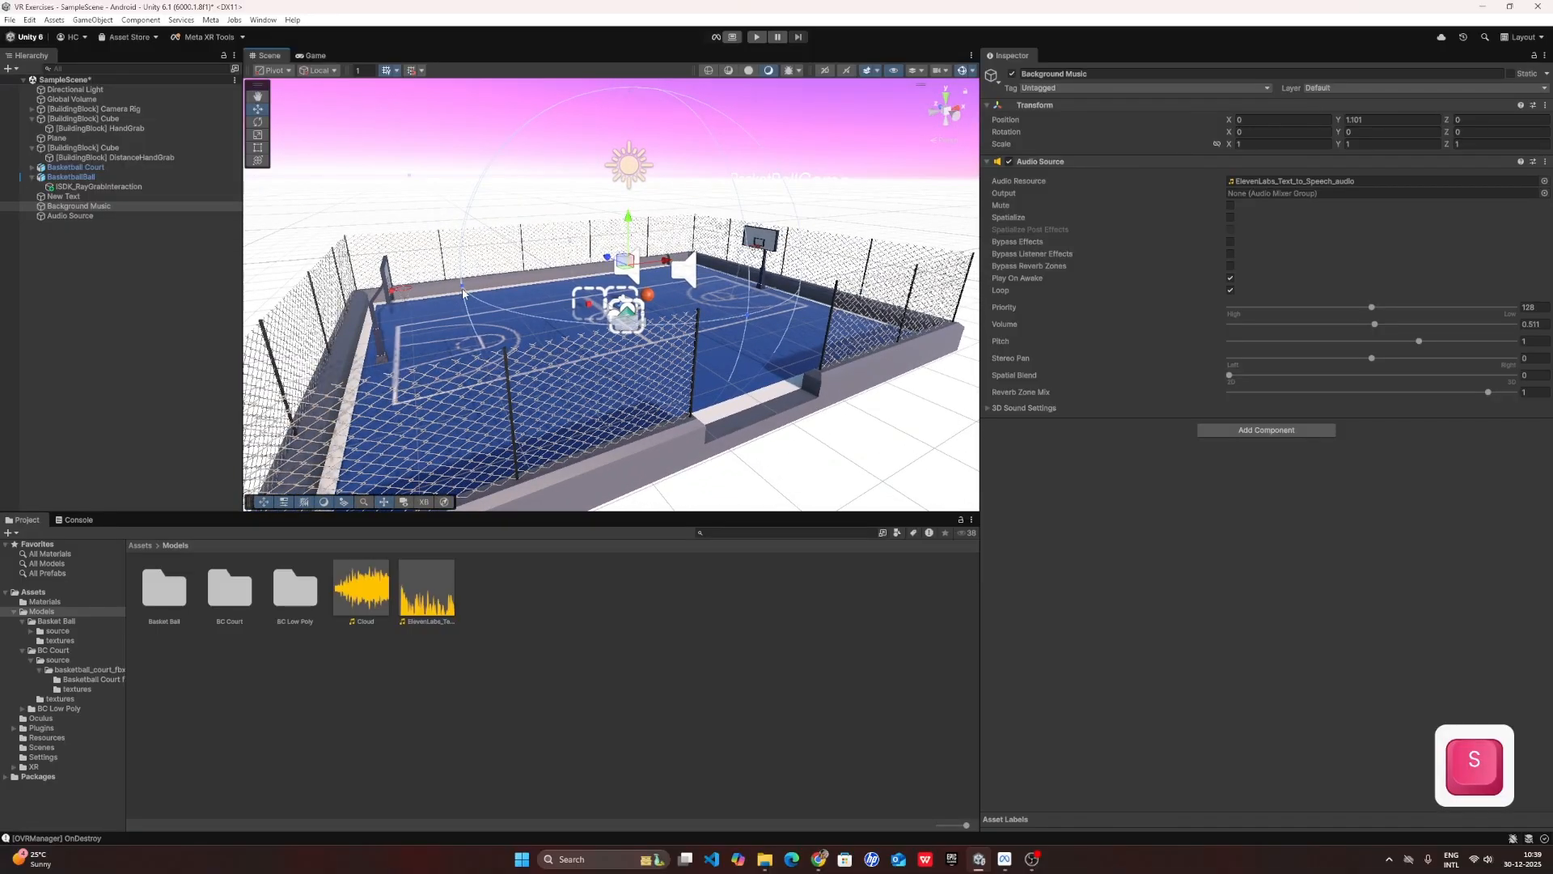
{"action": "key", "text": "w"}
{"action": "right_click_drag", "start_coordinate": [589, 354], "coordinate": [591, 340]}
Rename the second Audio Source as Greeting.
{"action": "left_click", "coordinate": [774, 296]}
{"action": "left_click", "coordinate": [1122, 75]}
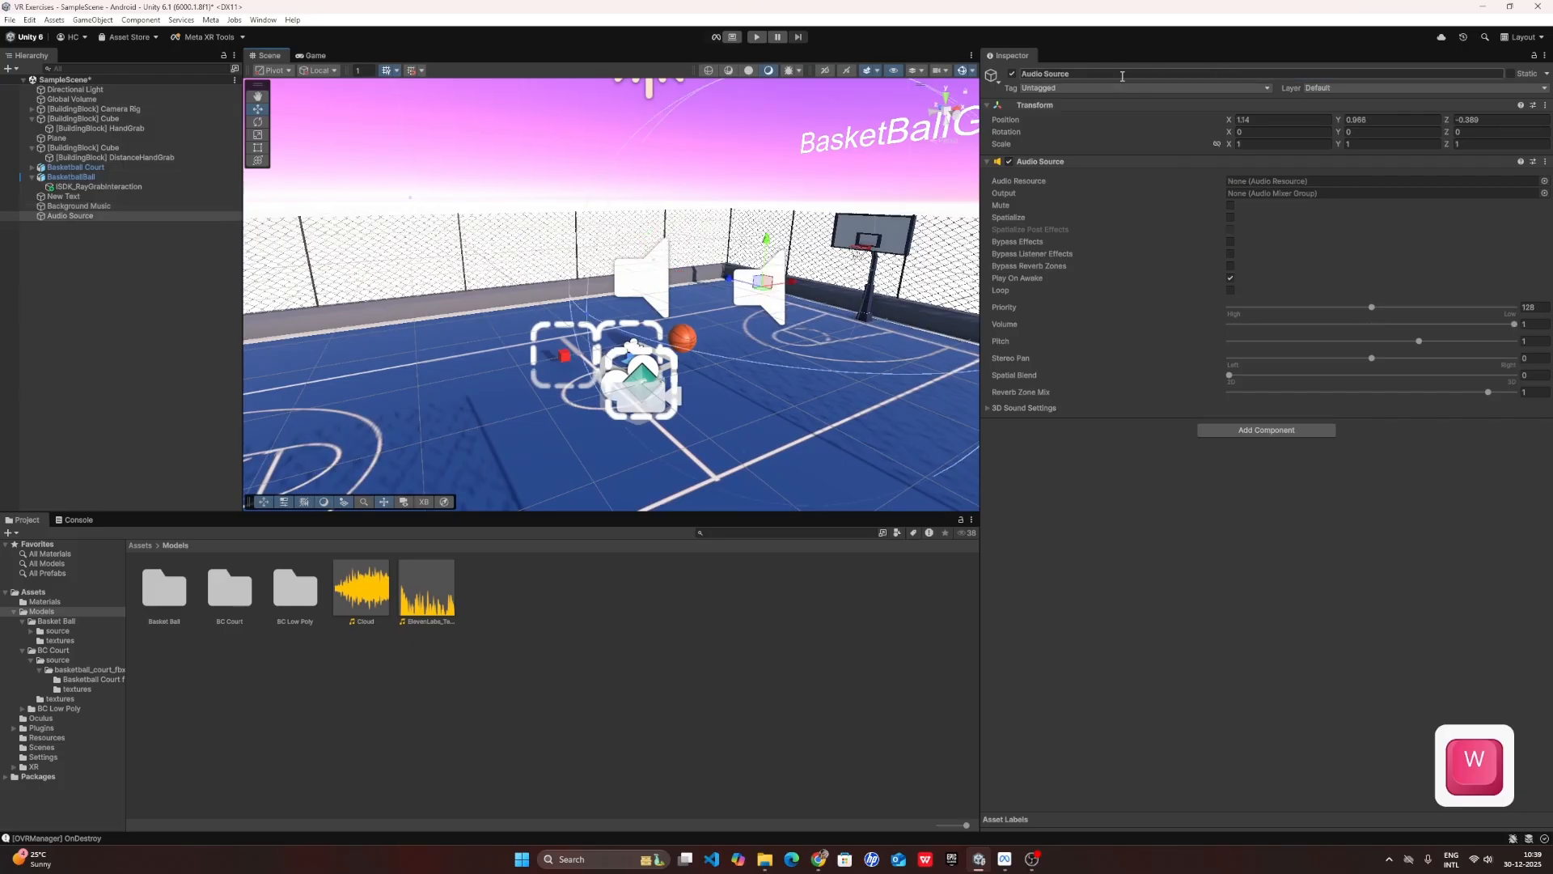
{"action": "type", "text": "Greeting"}
{"action": "key", "text": "Return"}
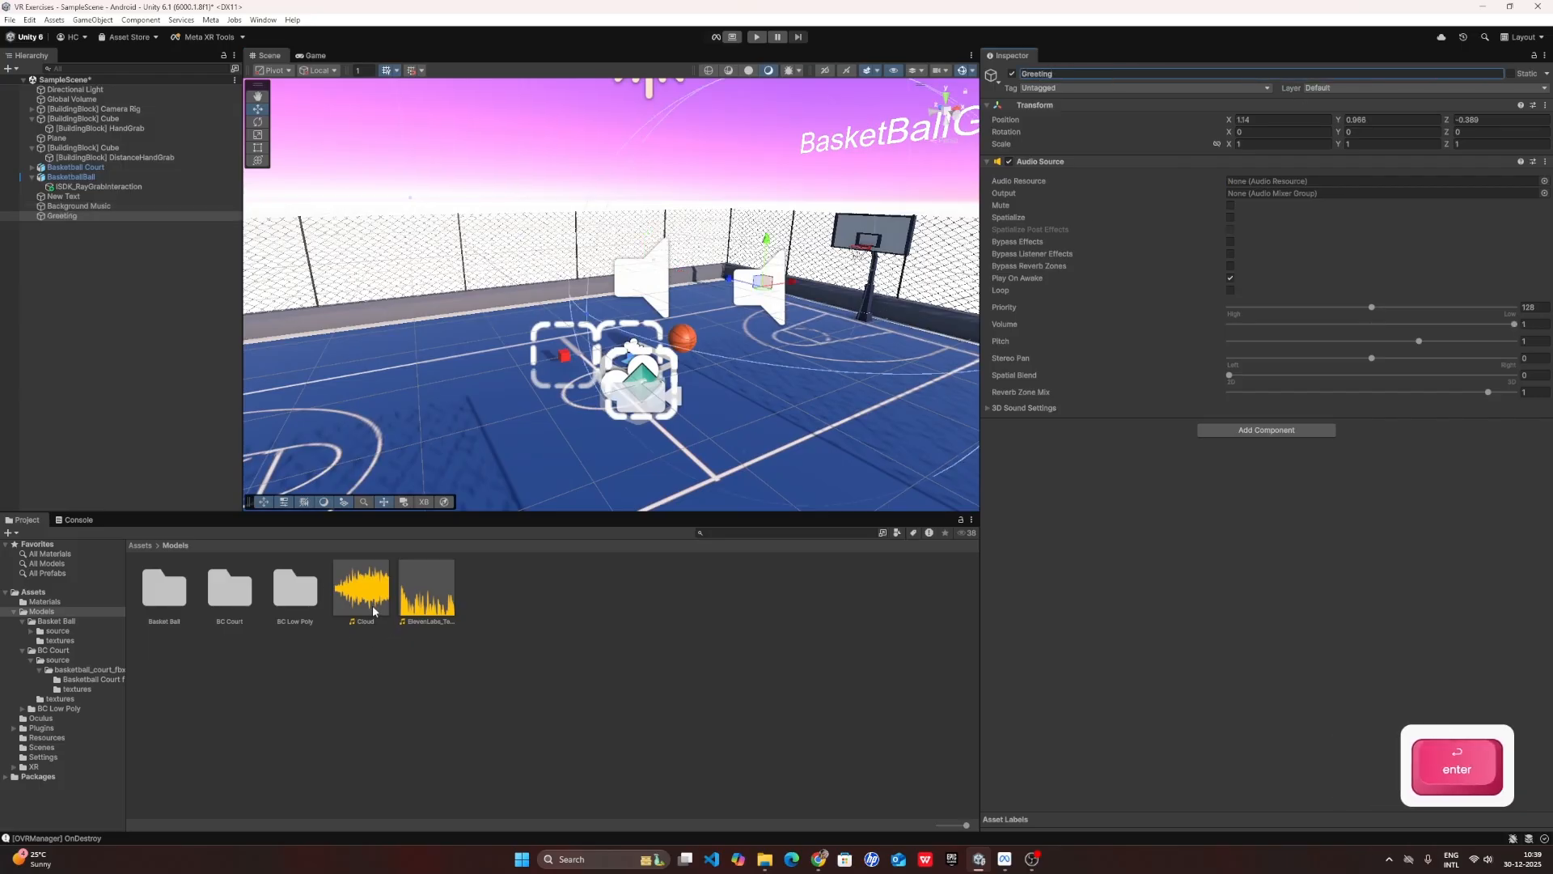
Assign the Cloud clip to Background Music and the ElevenLabs_Text_to_Speech_audio clip to Greeting as their audio resources.
{"action": "left_click", "coordinate": [117, 207]}
{"action": "left_click_drag", "start_coordinate": [354, 605], "coordinate": [1280, 186]}
{"action": "left_click", "coordinate": [65, 216]}
{"action": "left_click_drag", "start_coordinate": [423, 603], "coordinate": [1261, 178]}
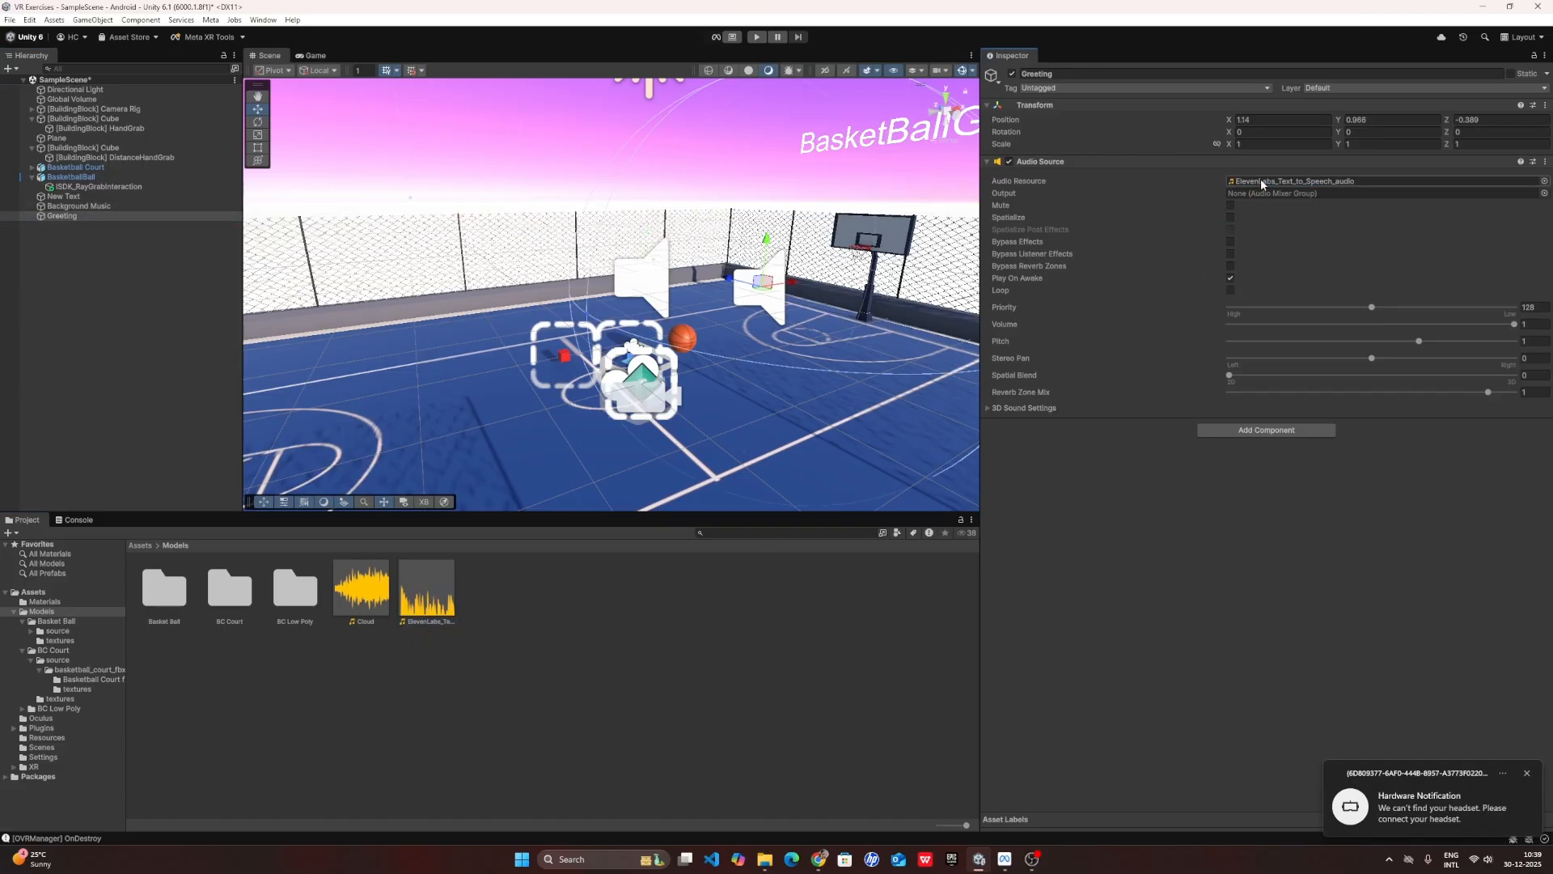
Lower the Greeting audio source's volume to about 0.87.
{"action": "right_click_drag", "start_coordinate": [599, 259], "coordinate": [706, 257]}
{"action": "right_click_drag", "start_coordinate": [687, 266], "coordinate": [769, 271]}
{"action": "key", "text": "s"}
{"action": "key", "text": "a"}
{"action": "key", "text": "w"}
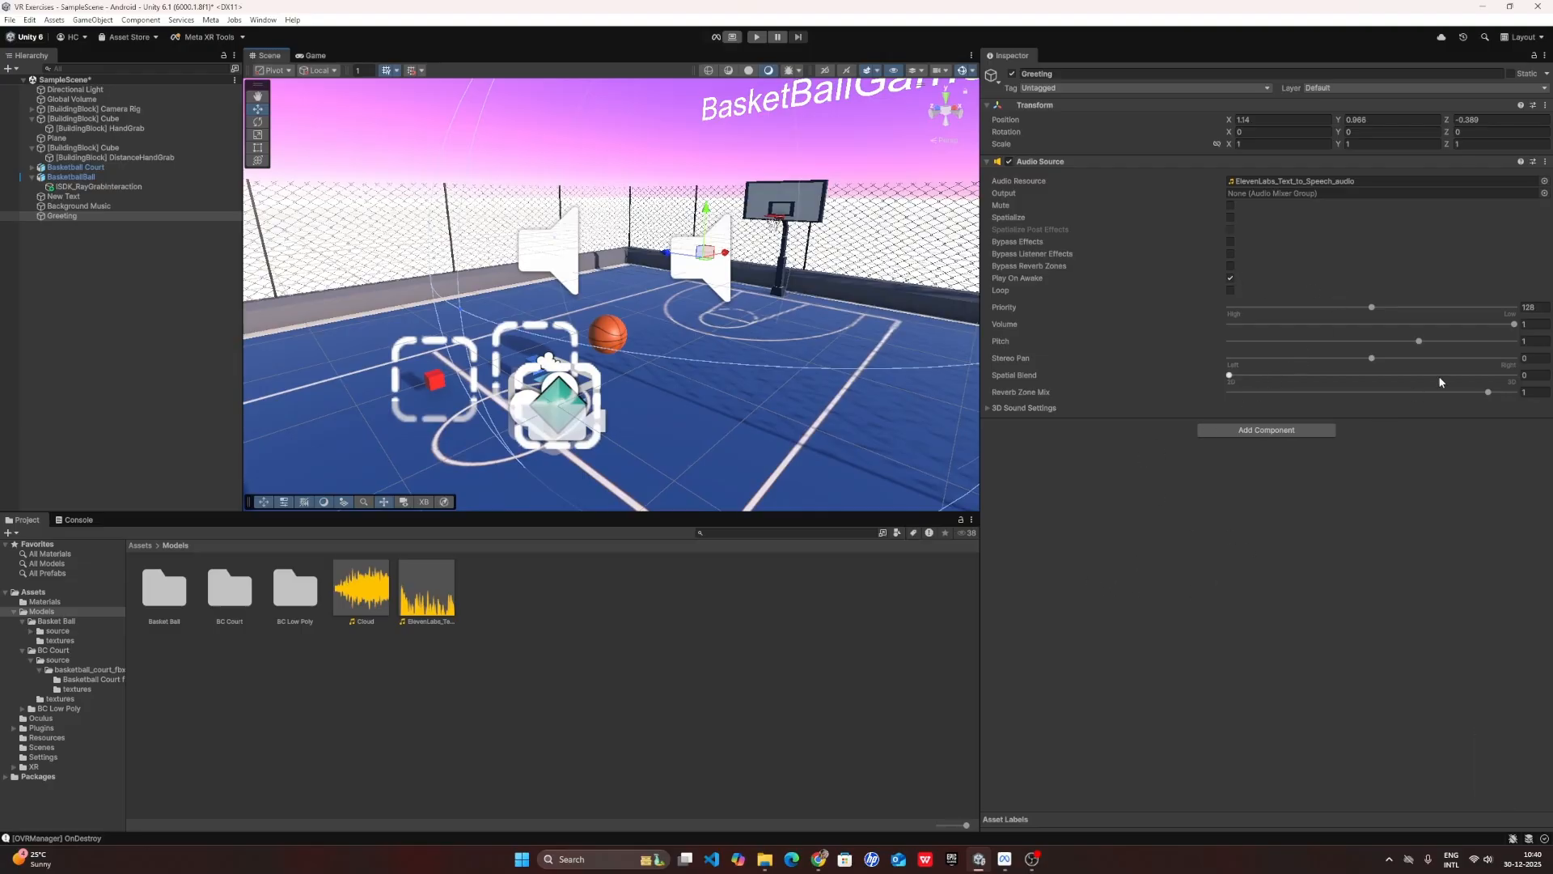
{"action": "left_click_drag", "start_coordinate": [1508, 327], "coordinate": [1478, 325]}
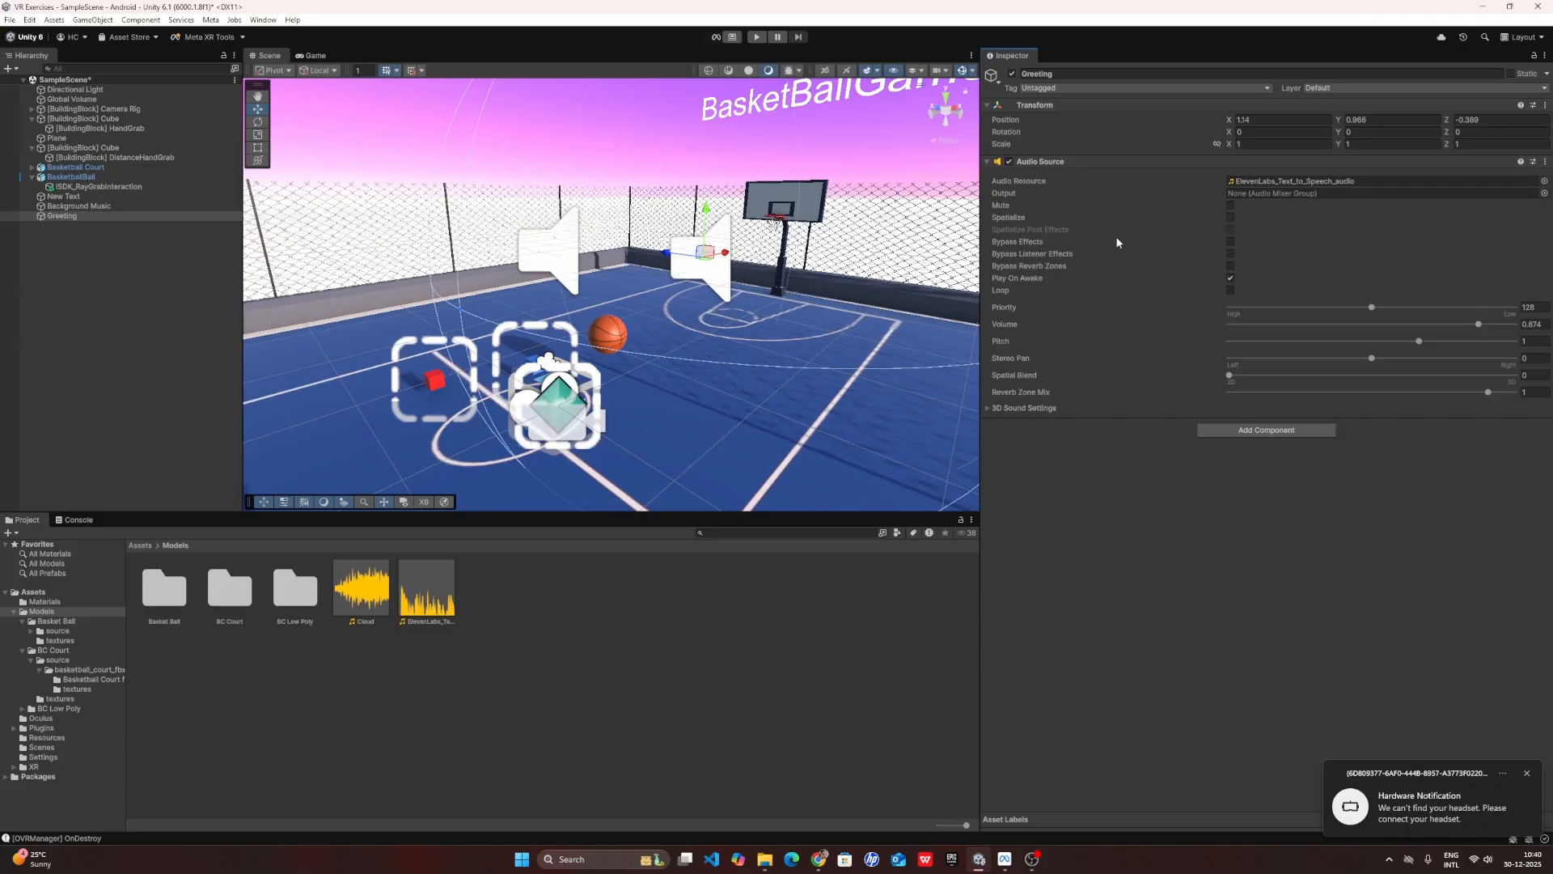
Run the scene in play mode to test the basketball game with both audio sources, and stop playback.
{"action": "left_click", "coordinate": [764, 42]}
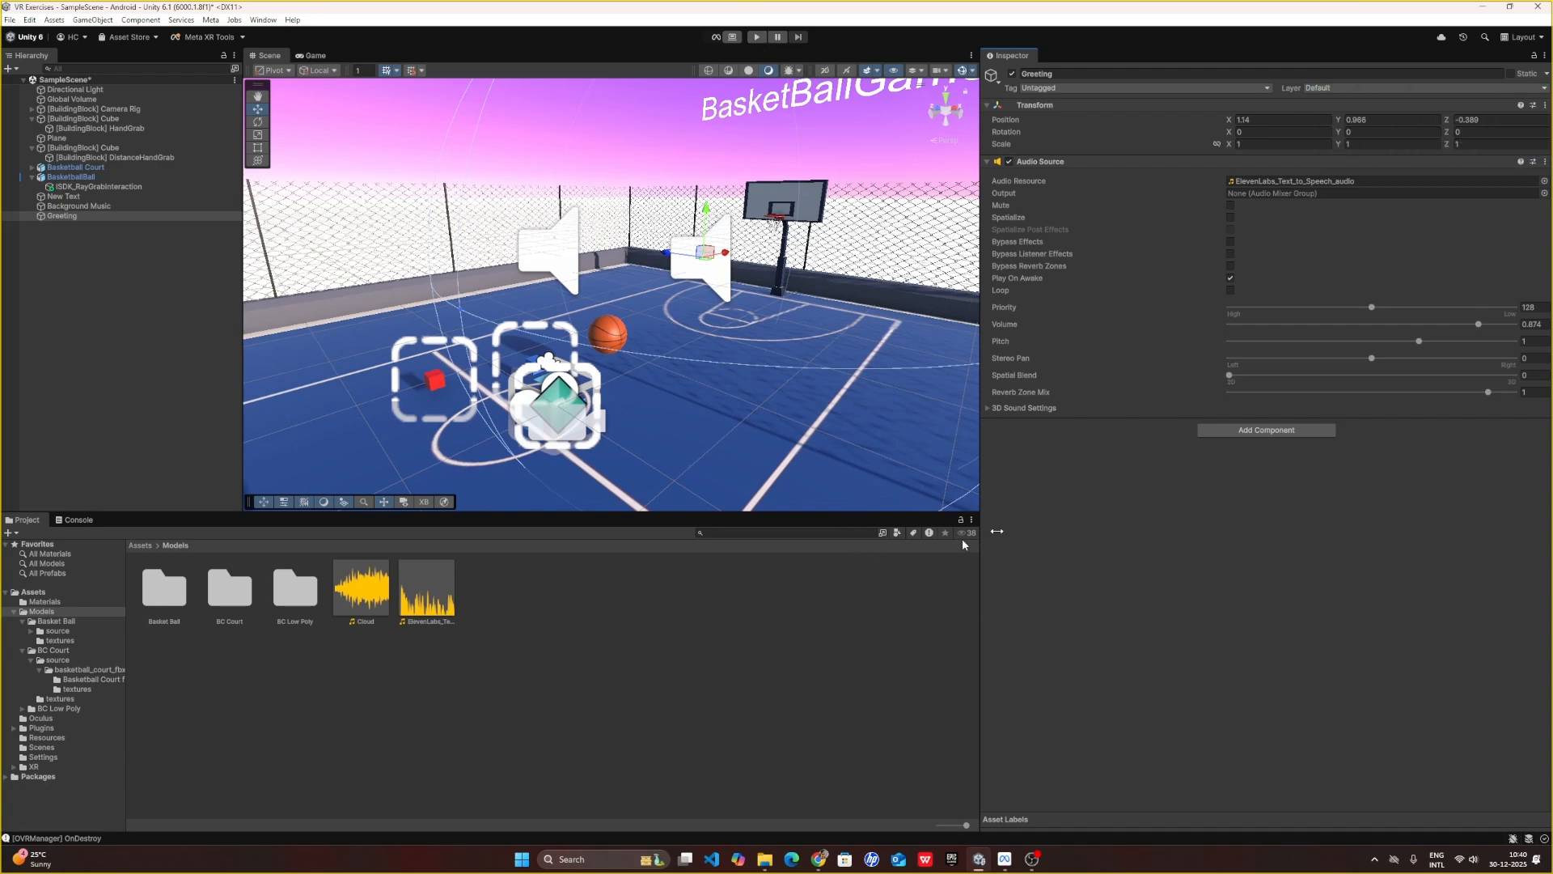
{"action": "left_click", "coordinate": [758, 37]}
{"action": "left_click", "coordinate": [758, 38]}
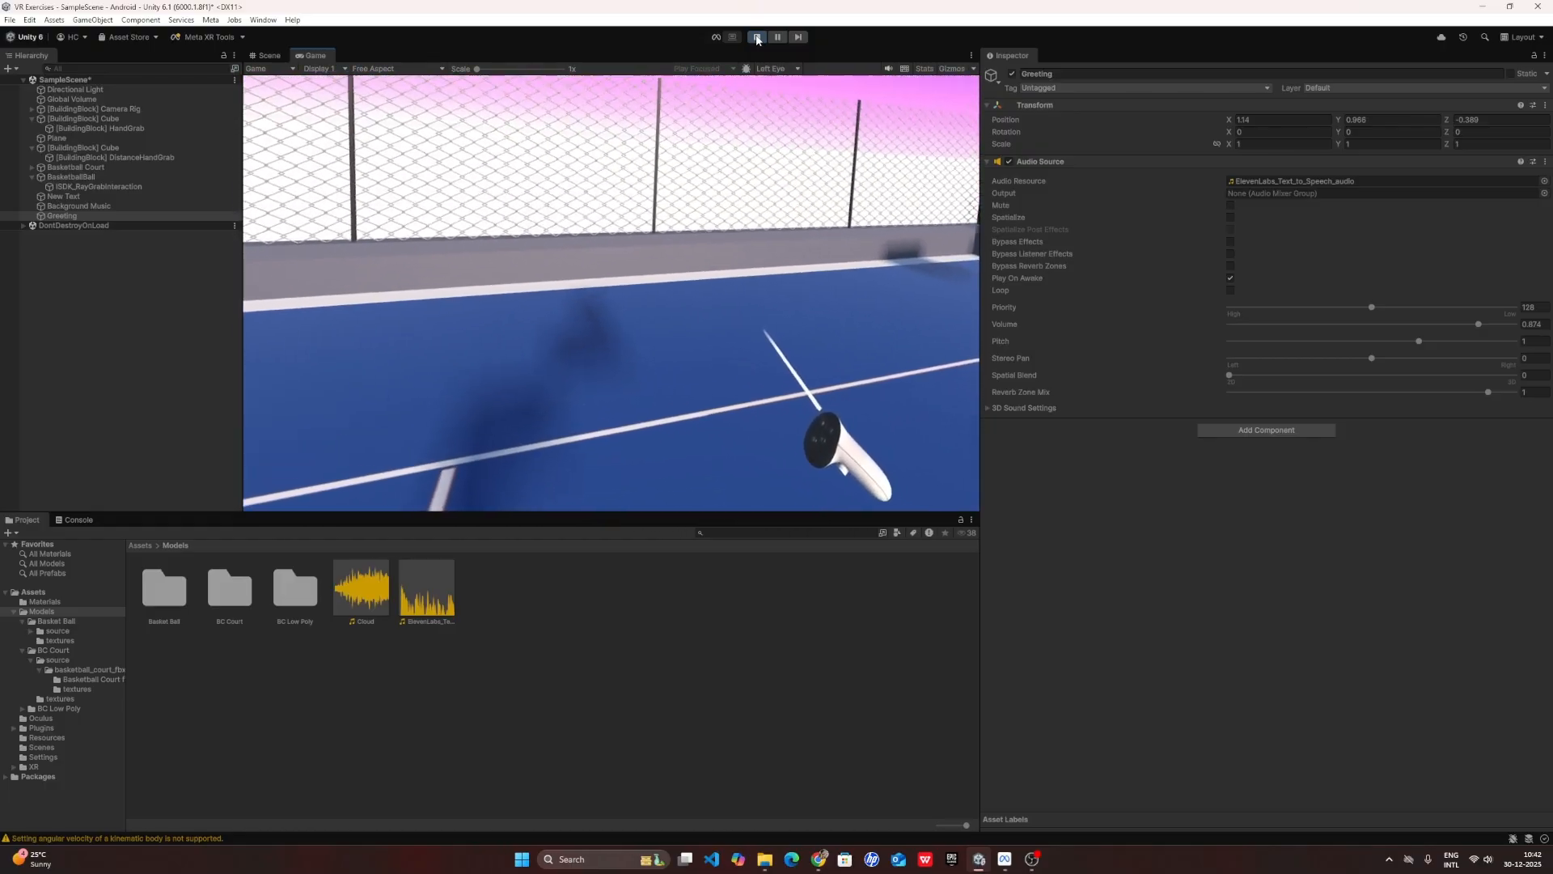
{"action": "left_click", "coordinate": [756, 37]}
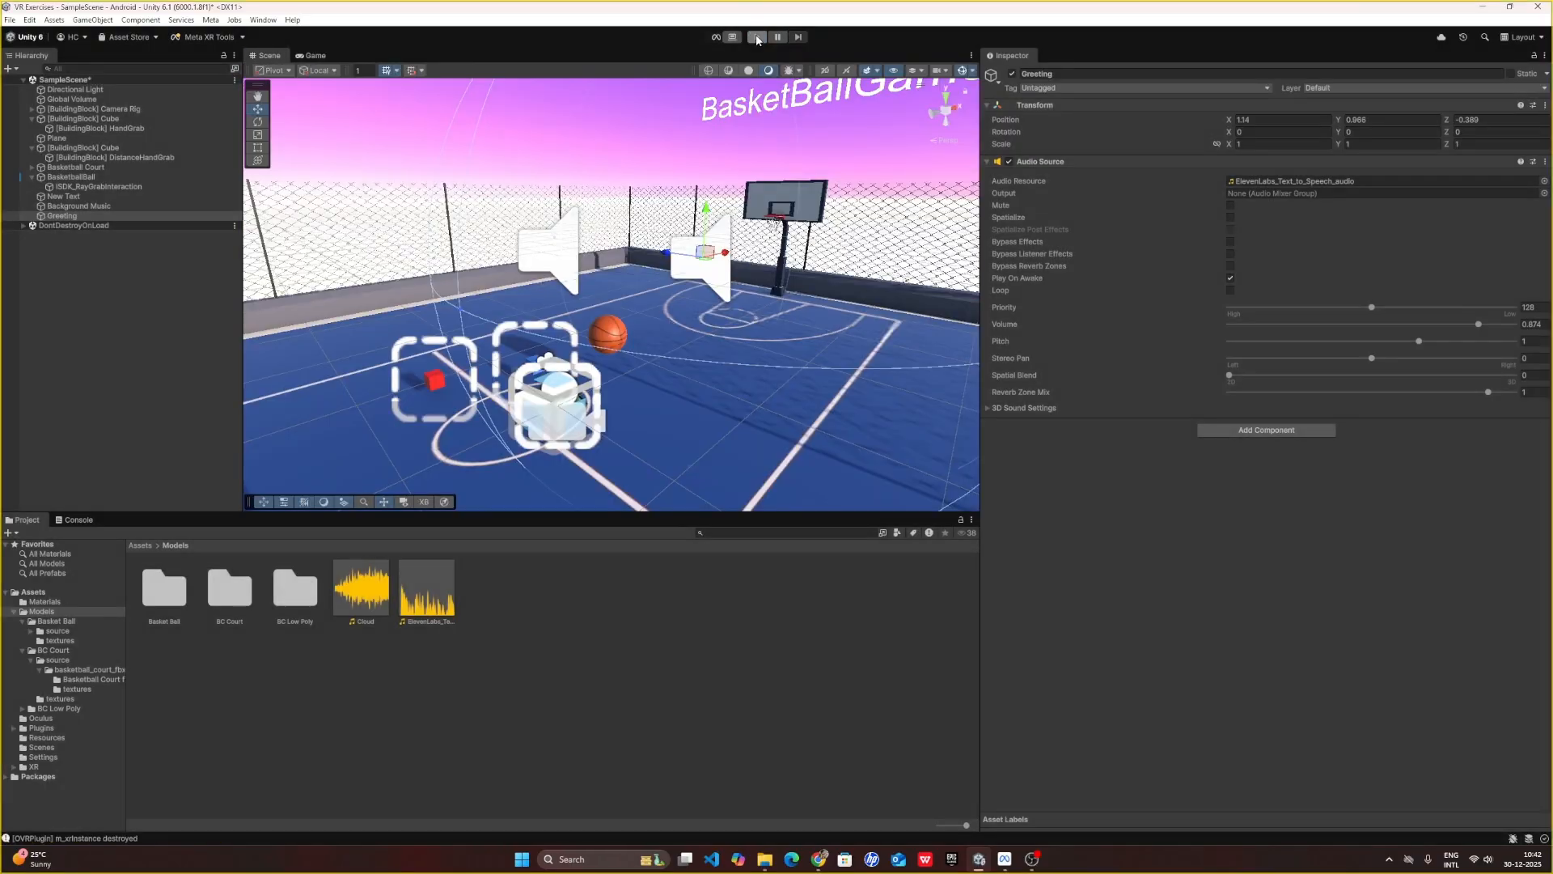